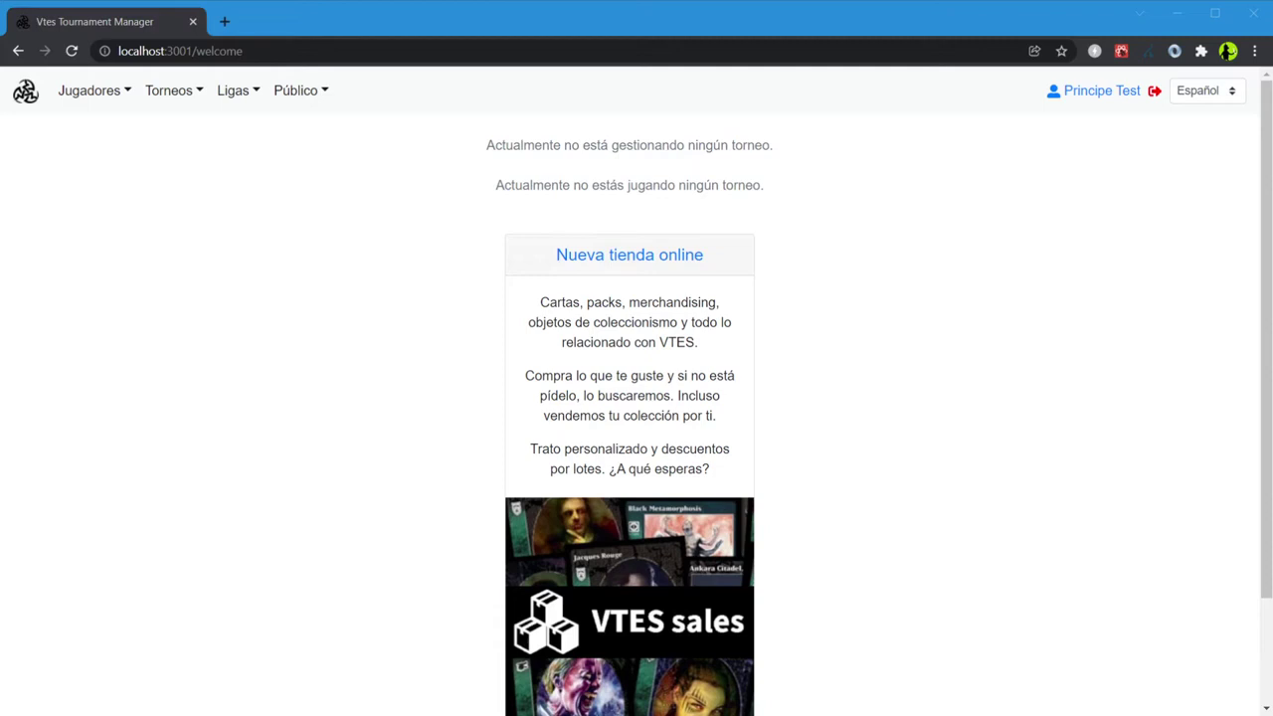
Open and dismiss the Público menu, then open the Torneos menu
left_click(324, 92)
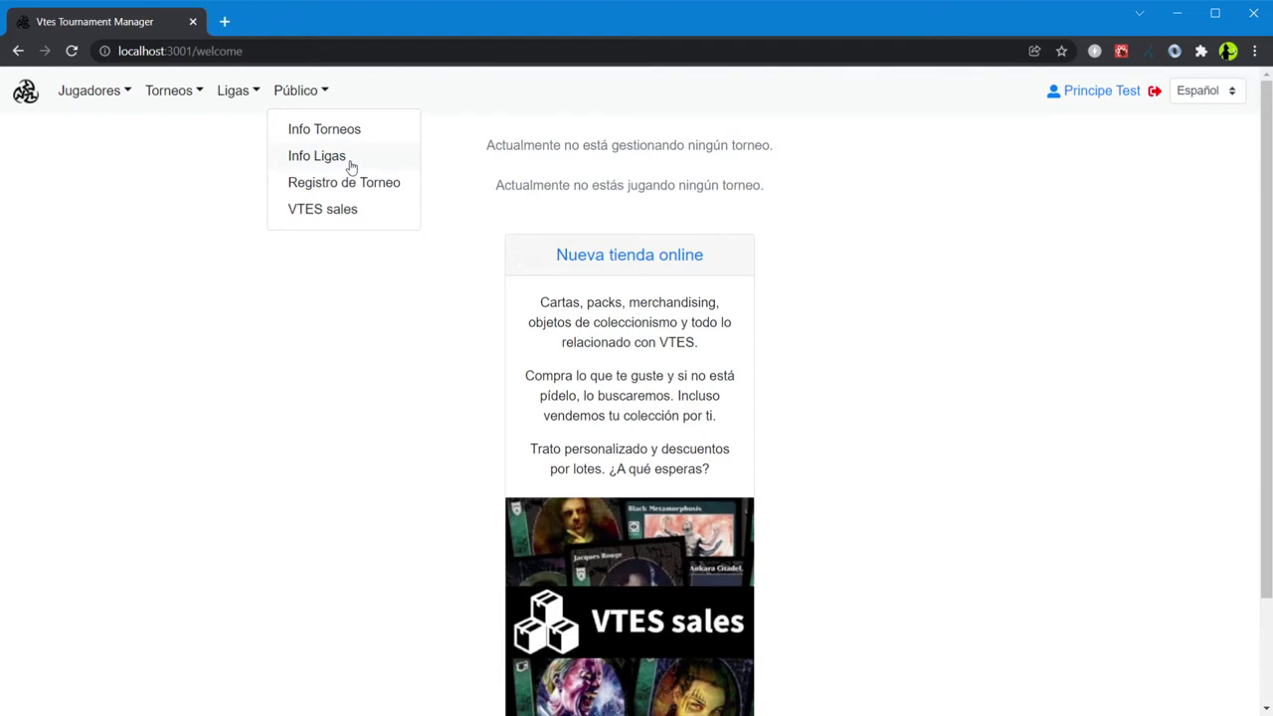
left_click(239, 129)
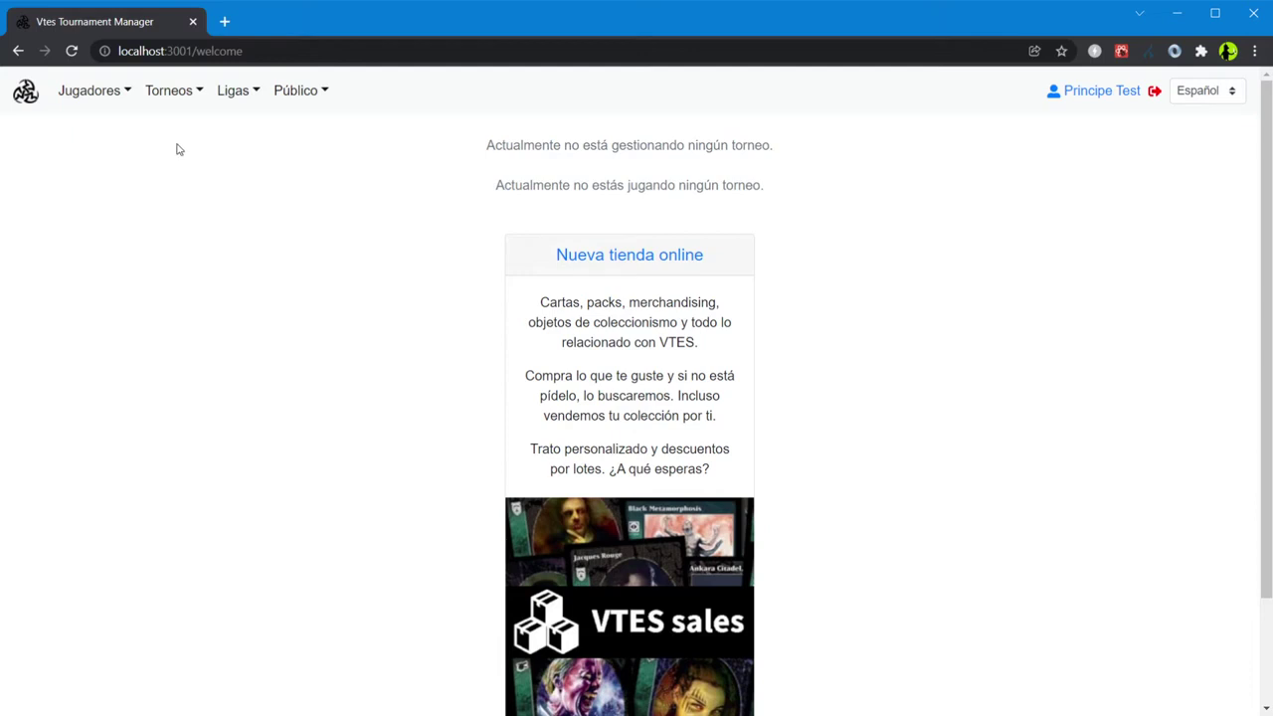
left_click(181, 99)
Start a new tournament named 'Nombre torneo' with yourself as organizer
left_click(209, 175)
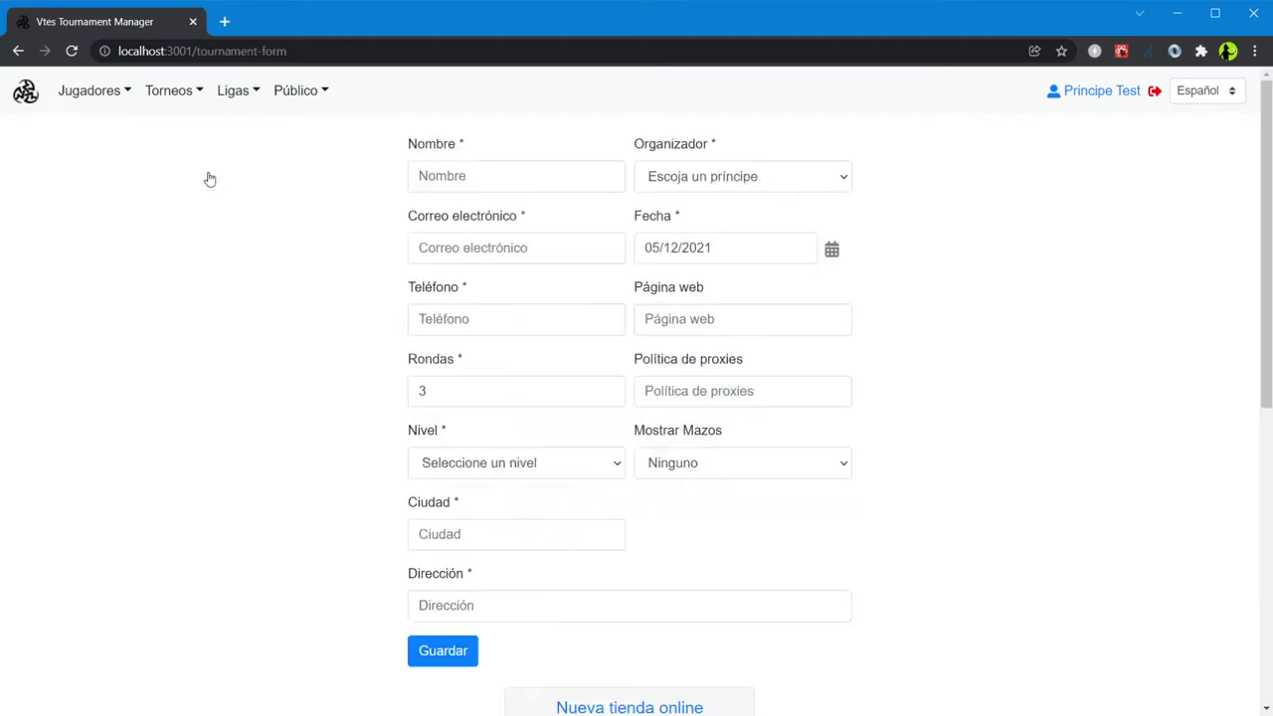
left_click(533, 173)
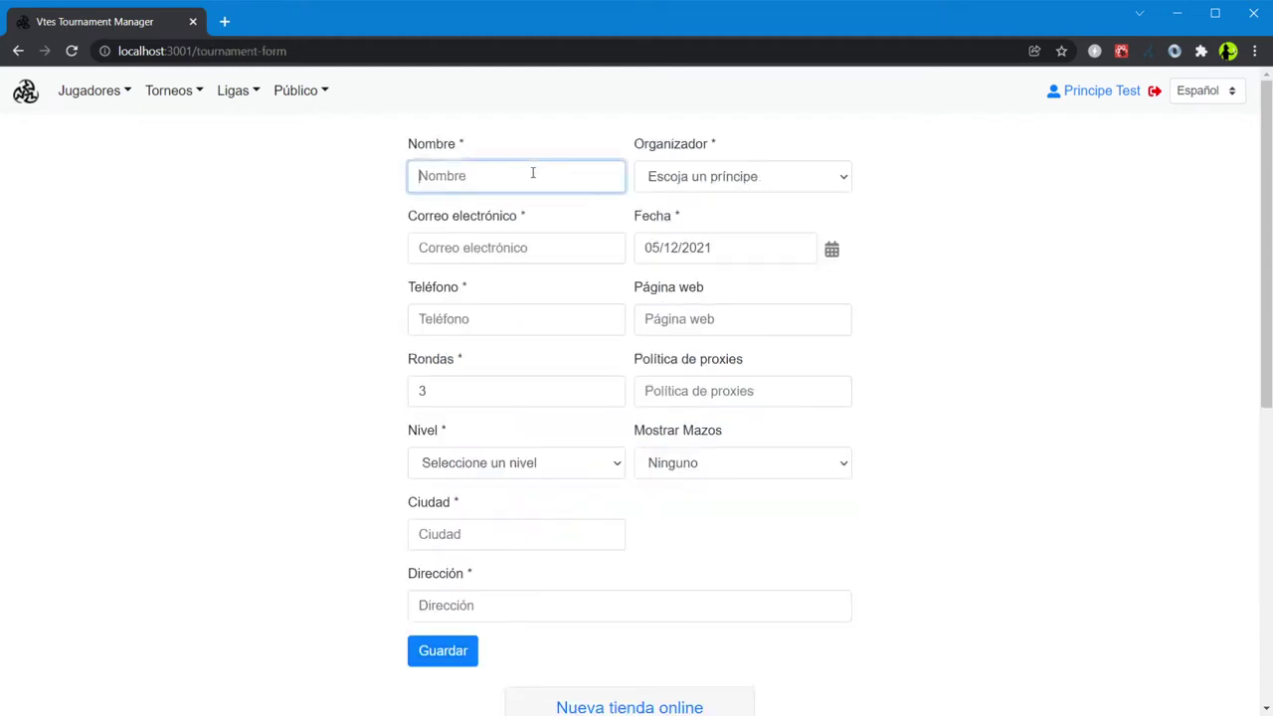
type("Nombre torneo")
left_click(796, 152)
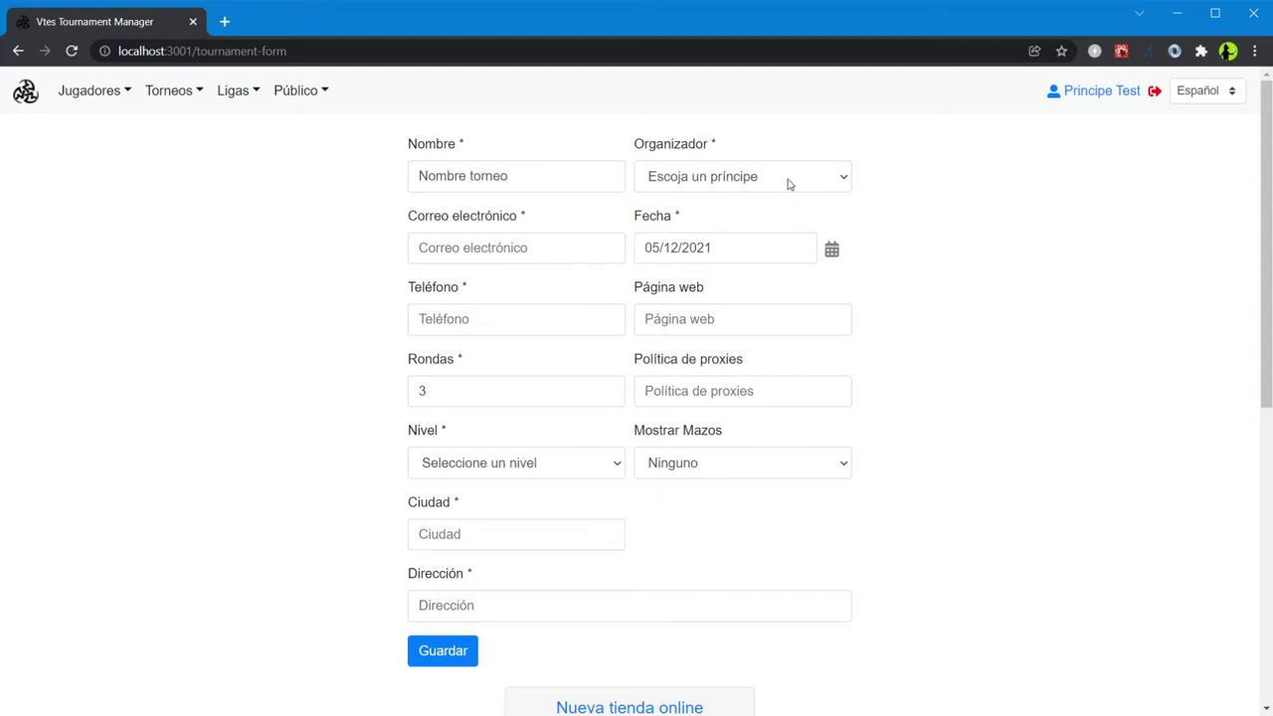
left_click(788, 184)
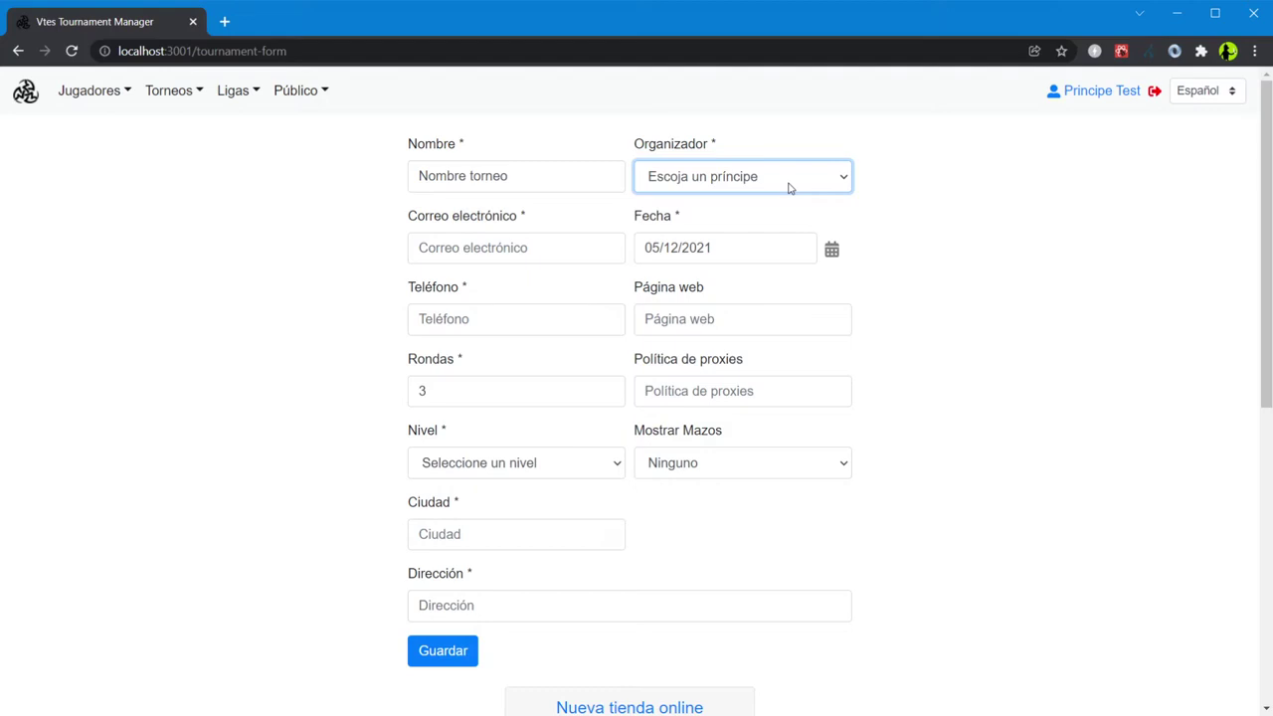
key("Down")
left_click(901, 234)
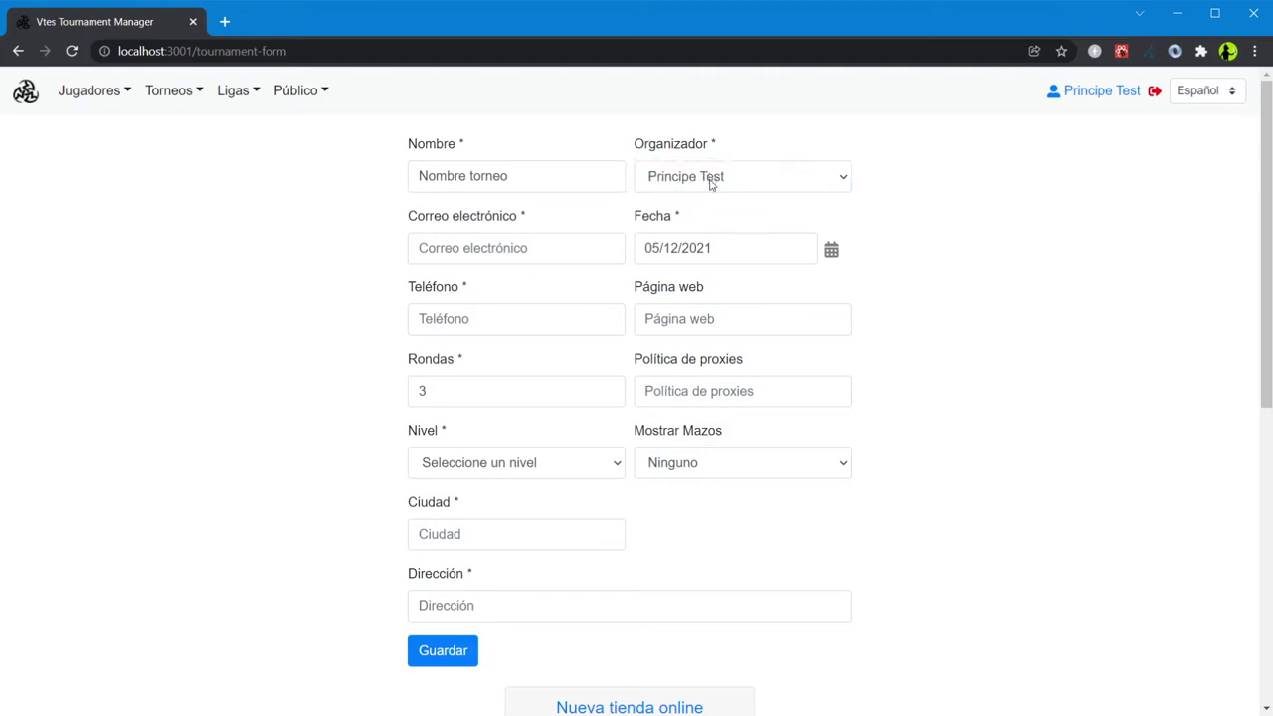
Enter the contact e-mail and set the tournament date to 17/12/2021
left_click(486, 247)
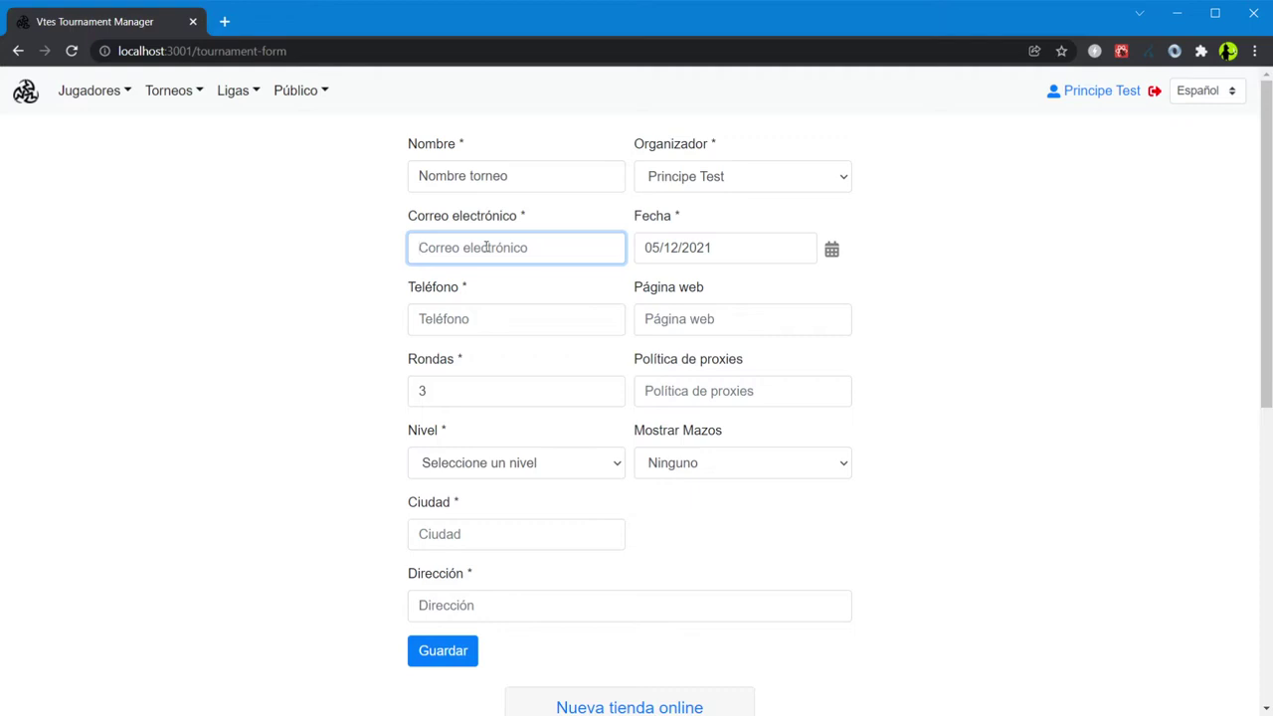
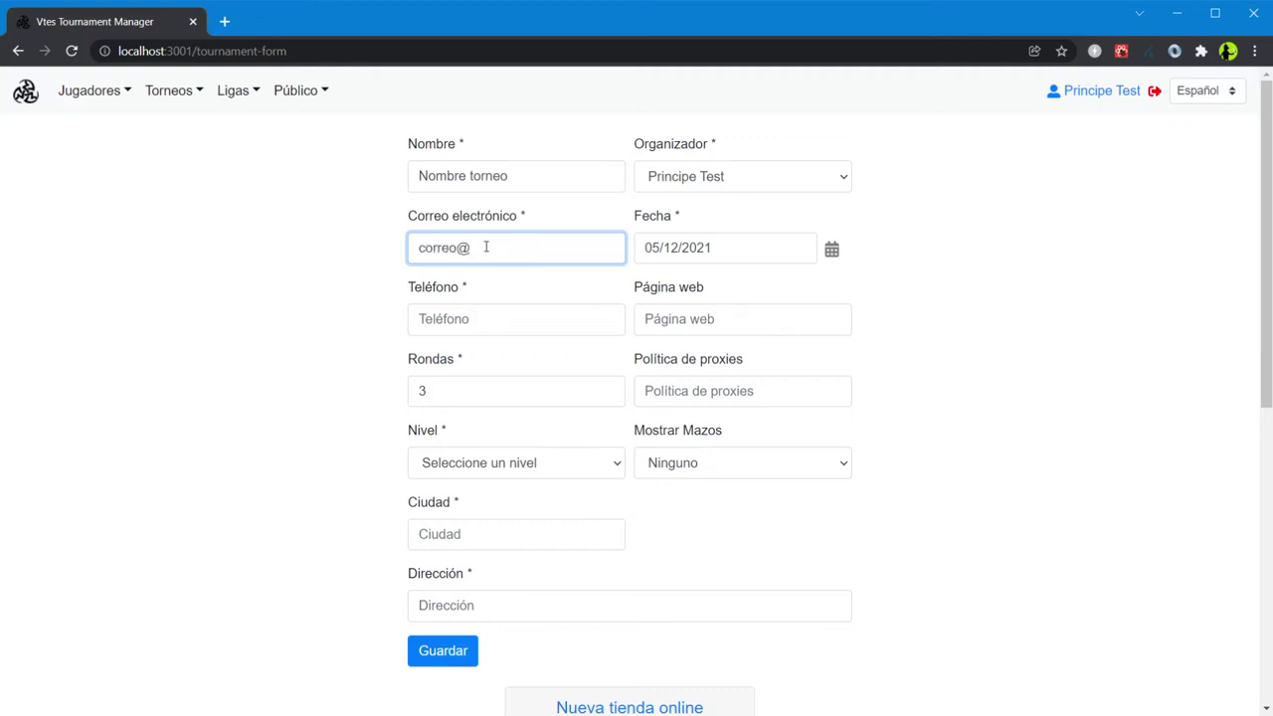
left_click(715, 248)
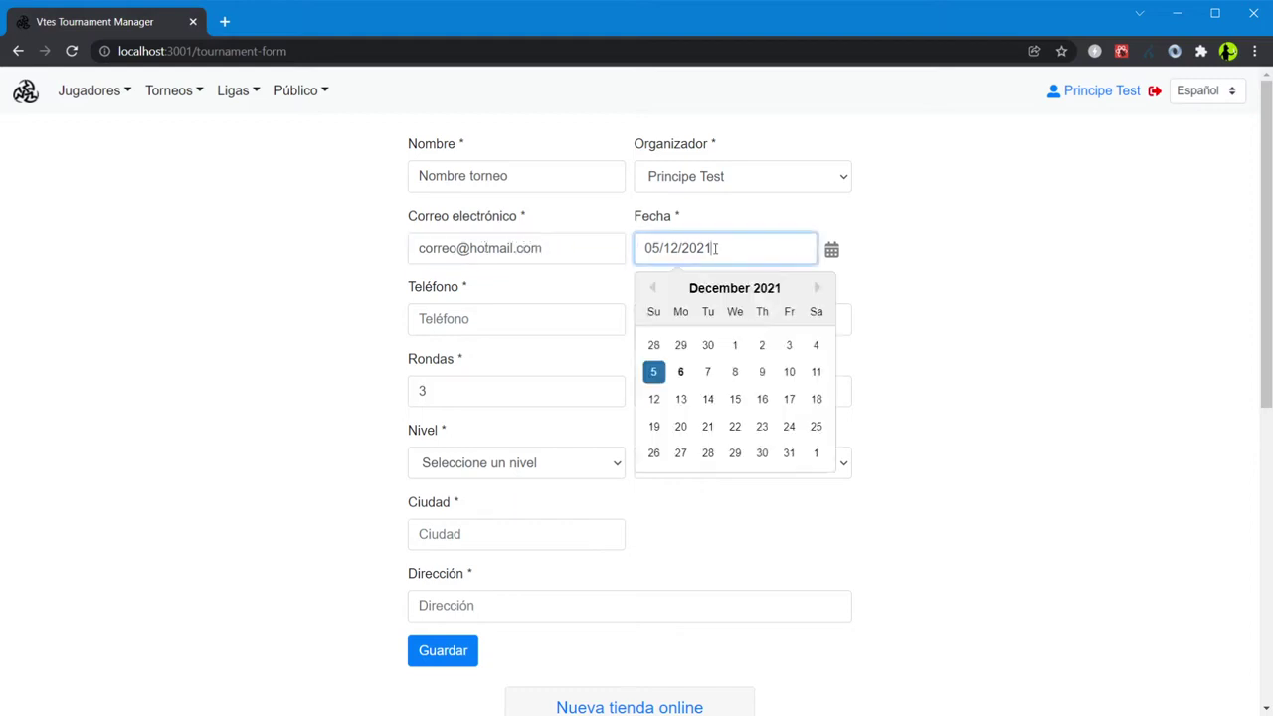
left_click(787, 405)
left_click(583, 317)
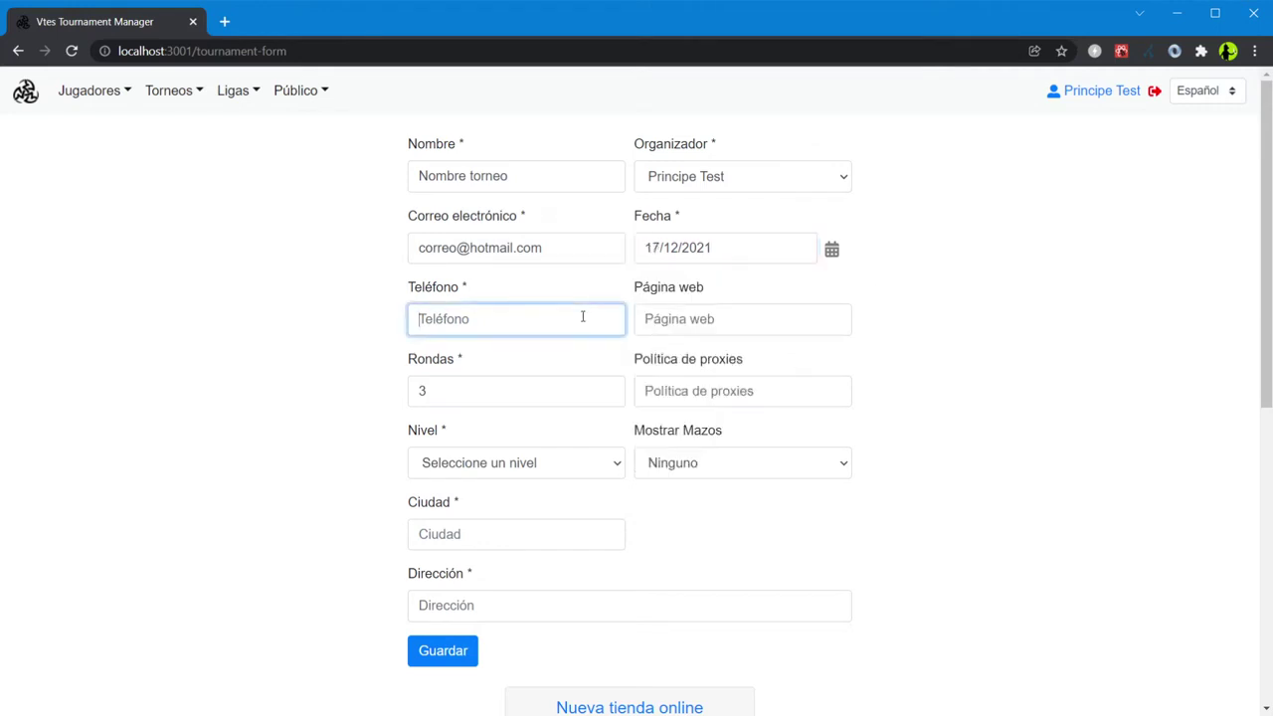
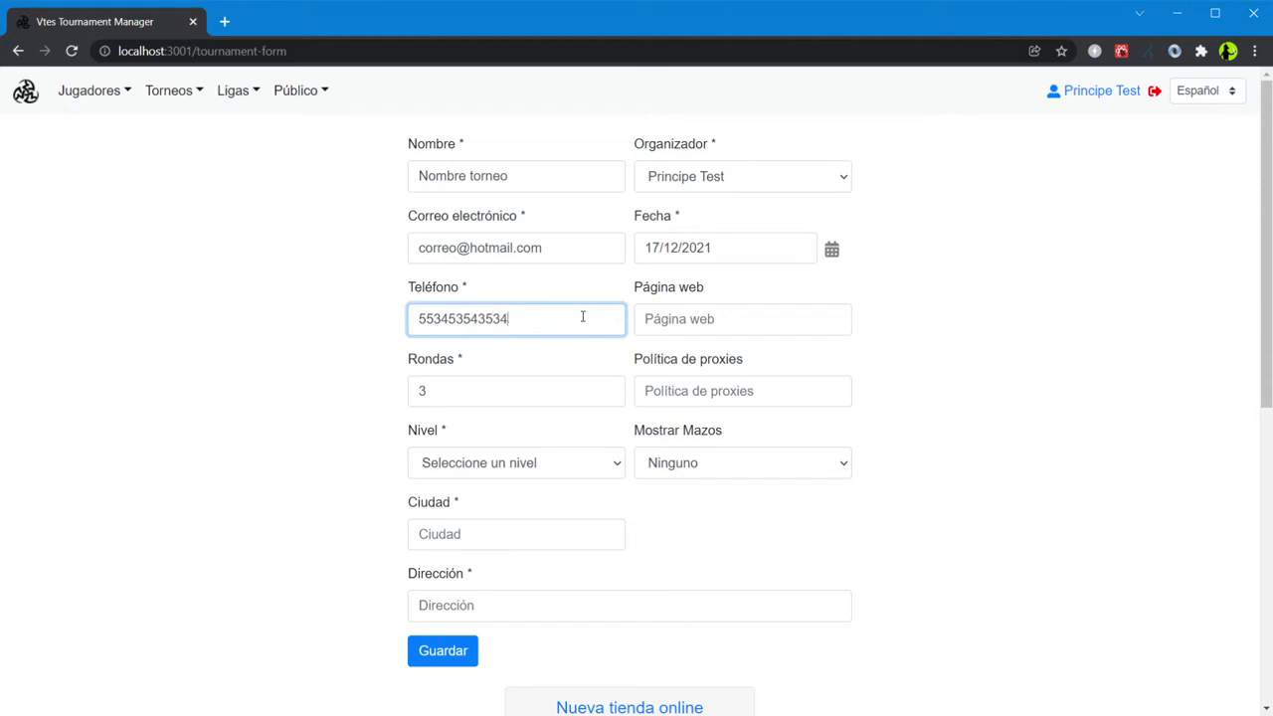
Enter the contact phone number and set the number of rounds to 2
left_click(716, 327)
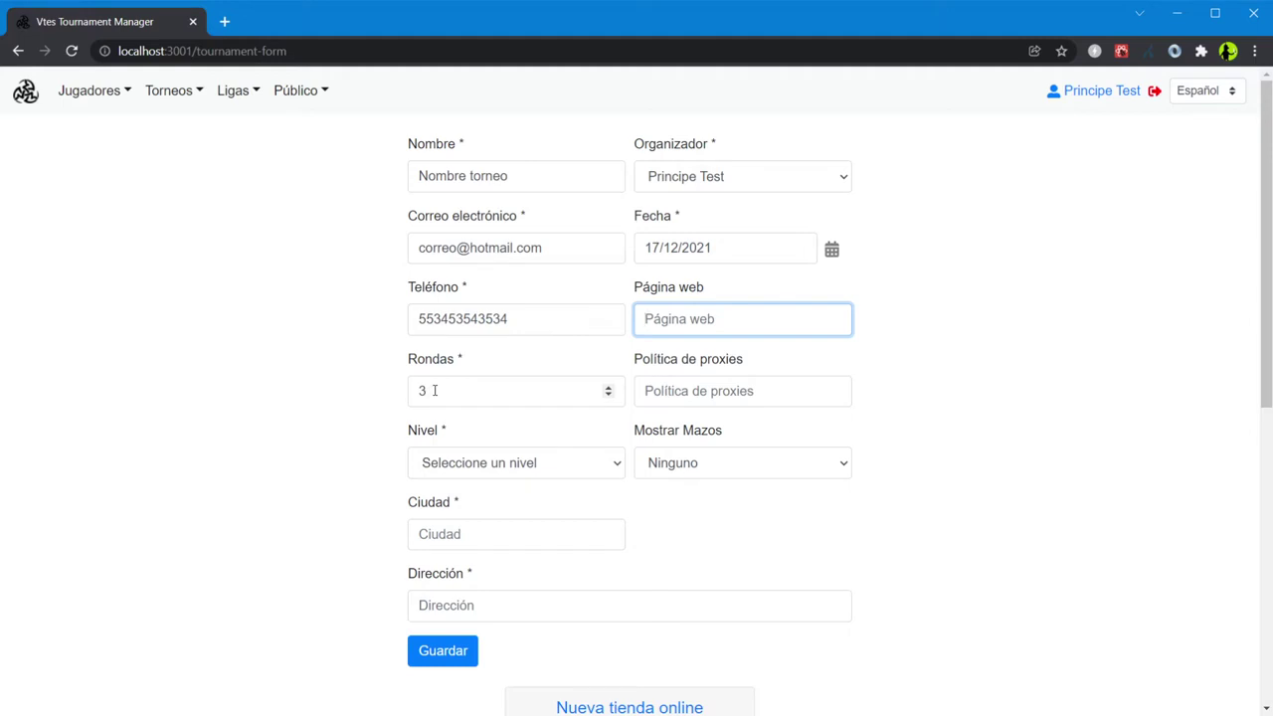
left_click(435, 391)
key("BackSpace")
type("2")
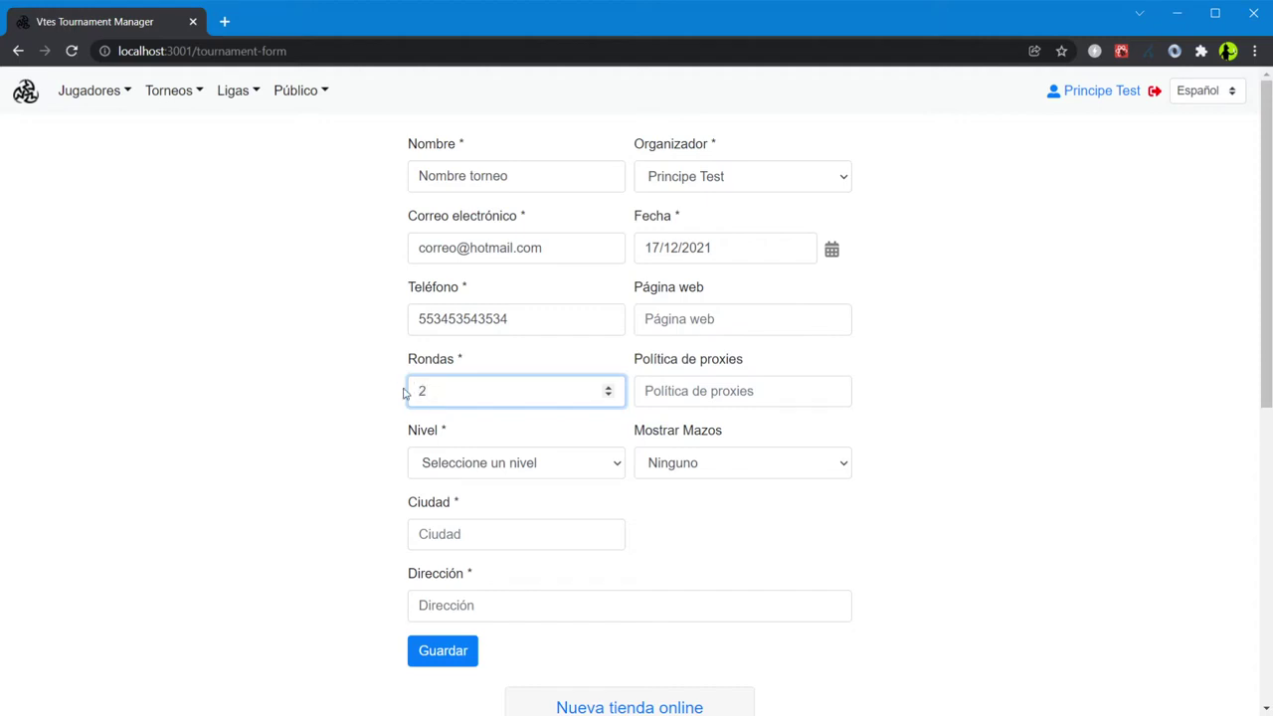
left_click(374, 396)
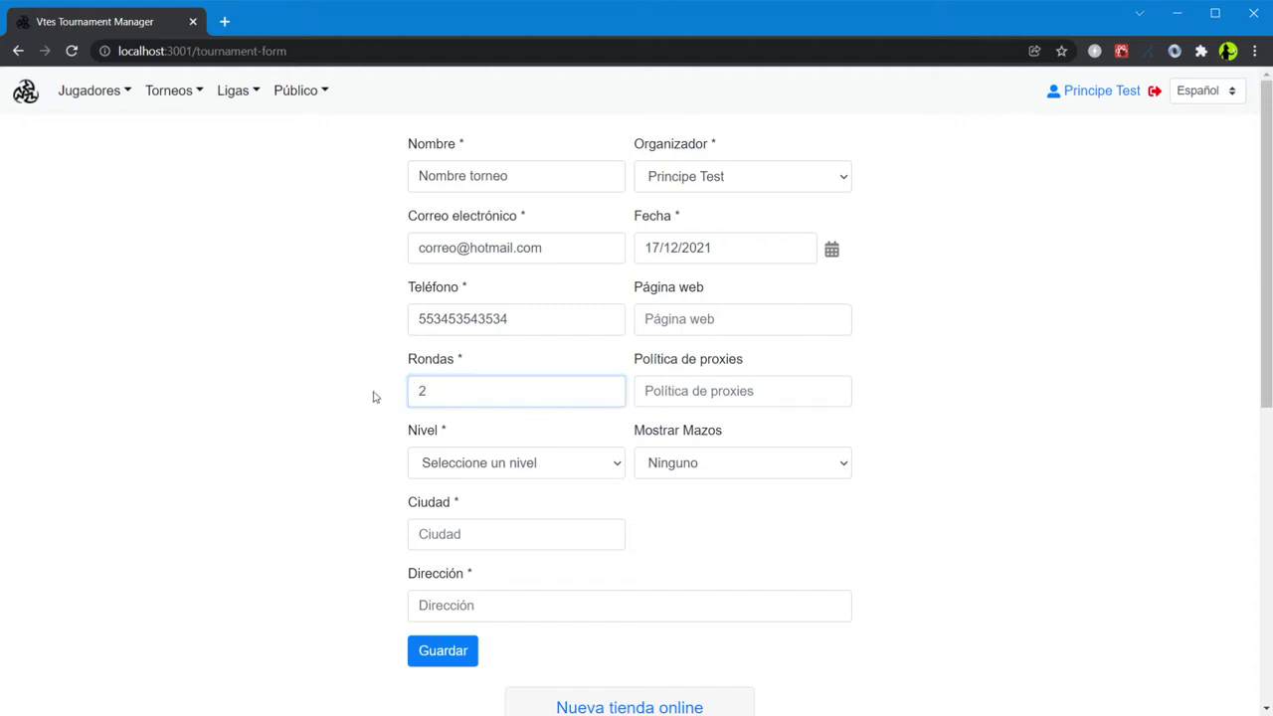
Set the proxy policy to not allowed and the tournament level to National Qualifier
left_click(687, 395)
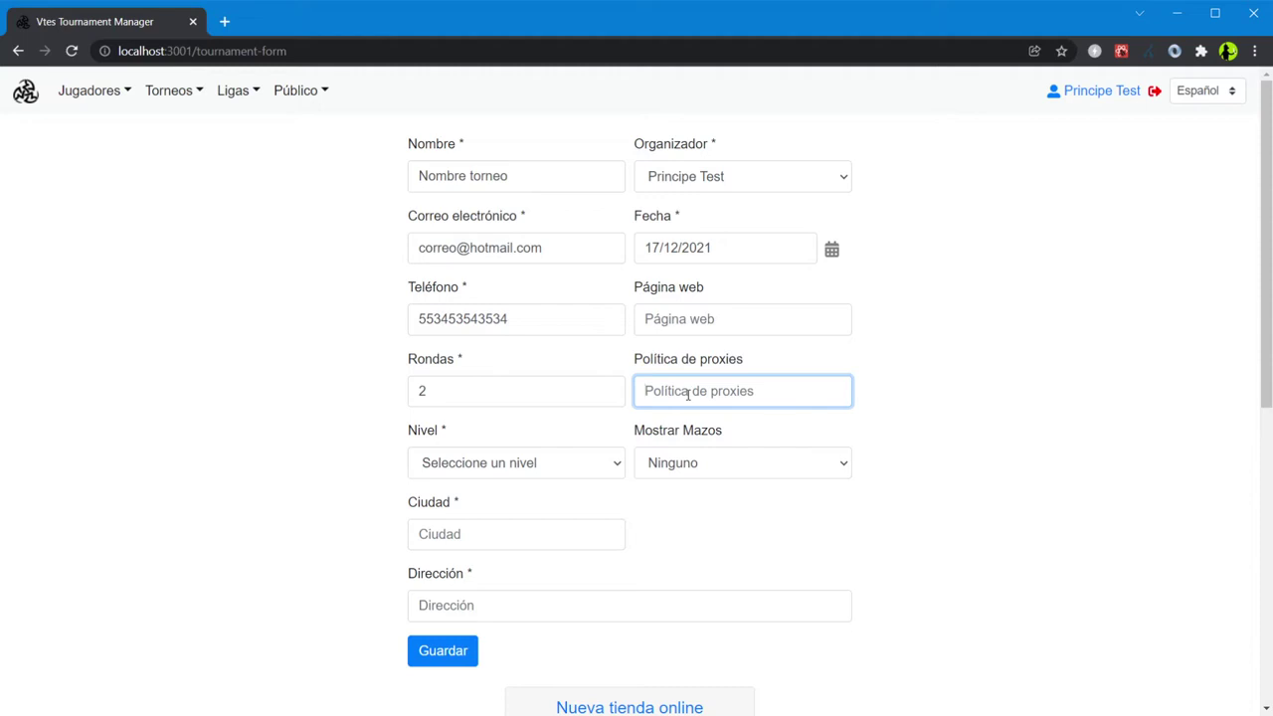
type("No premitidas")
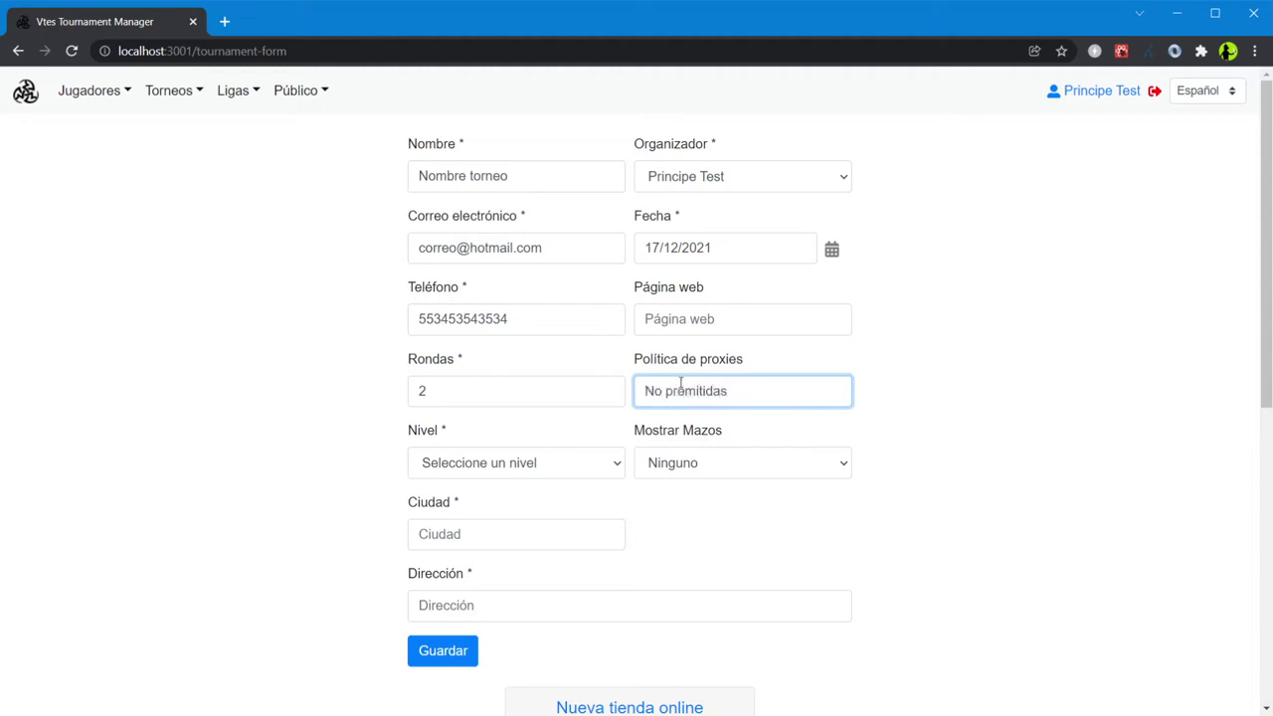
left_click(616, 470)
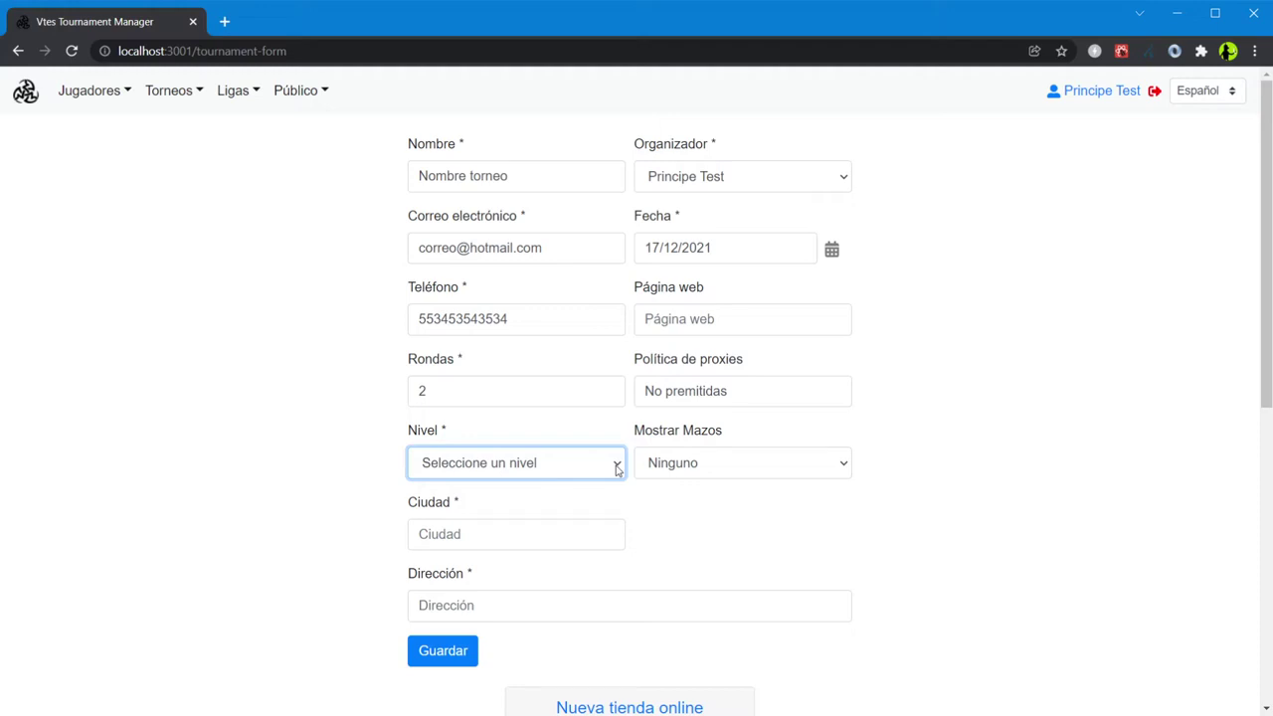
left_click(589, 523)
left_click(604, 469)
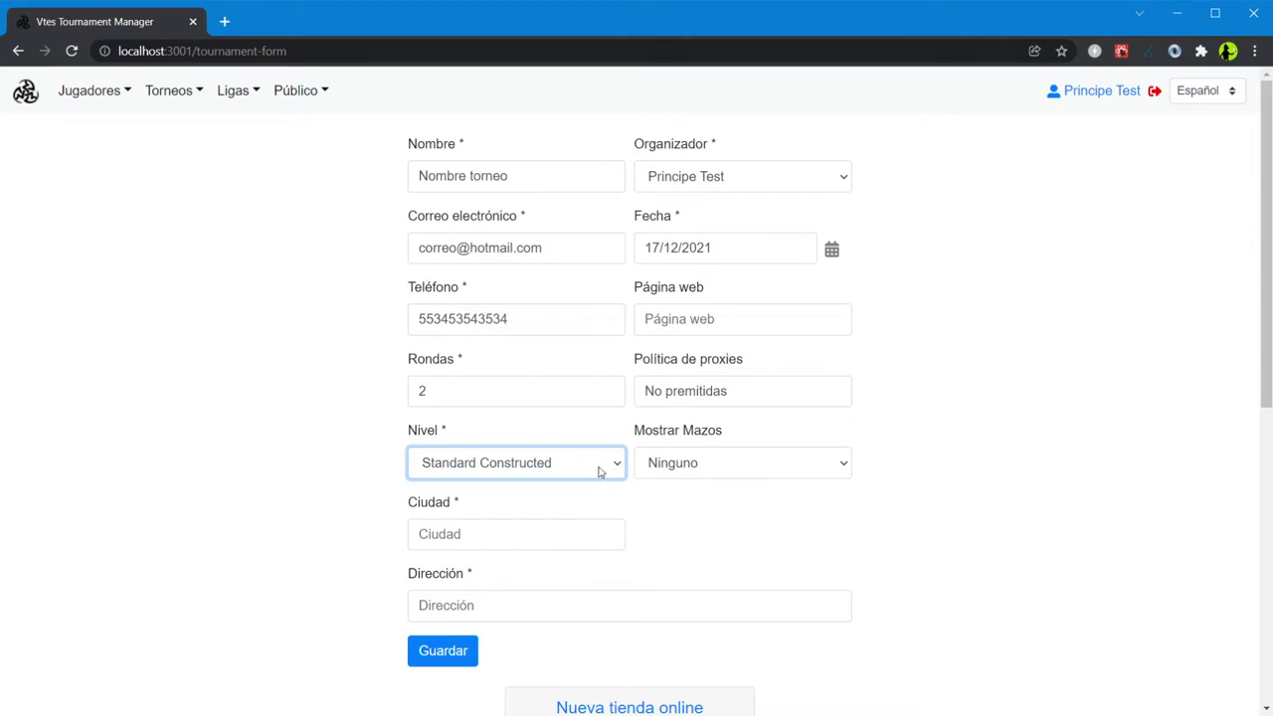
left_click(549, 579)
left_click(730, 545)
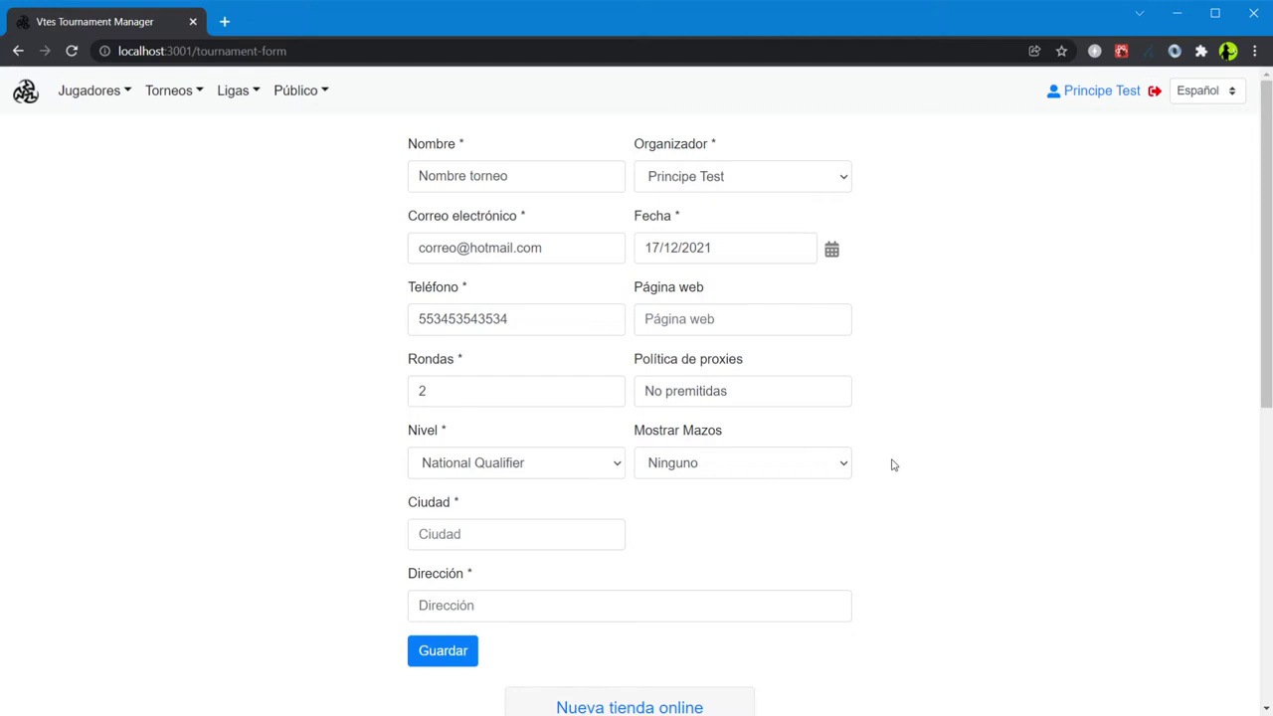
Show the finalists' decks, set city Barcelona and address España, and save the tournament
left_click(848, 465)
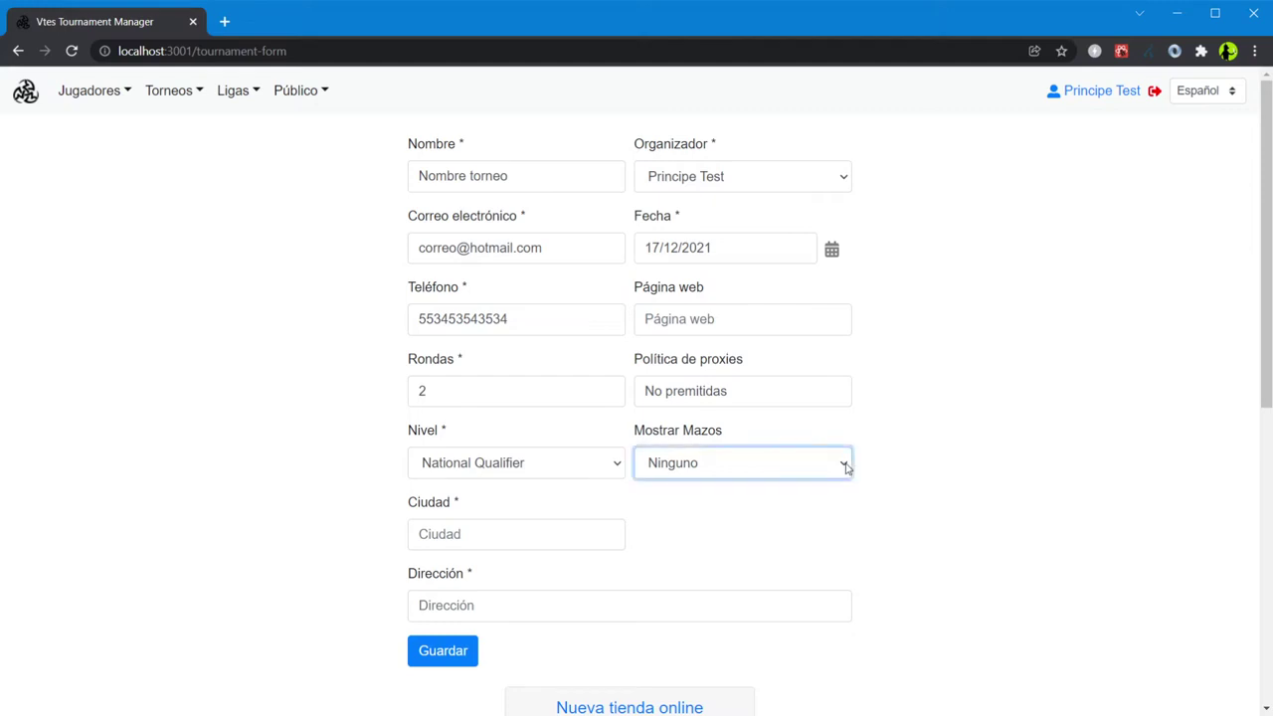
left_click(816, 509)
key("Down")
left_click(790, 524)
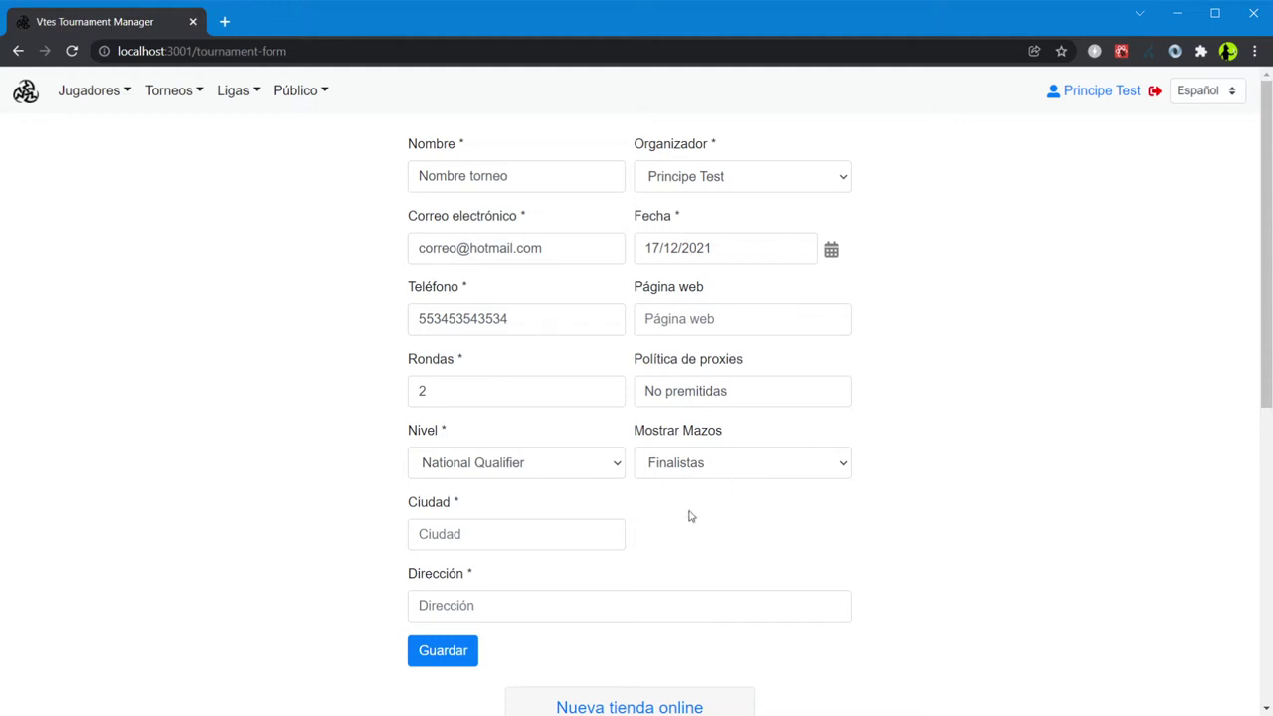
left_click(577, 537)
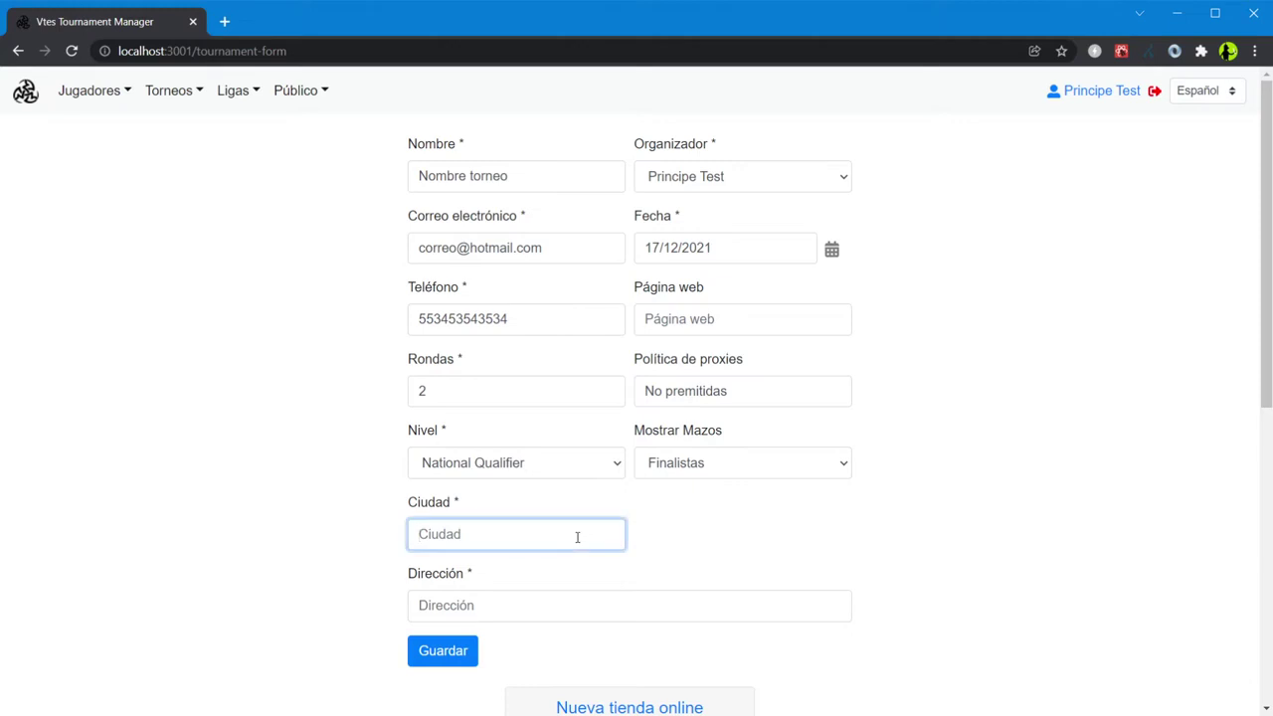
type("Barcelona")
key("Tab")
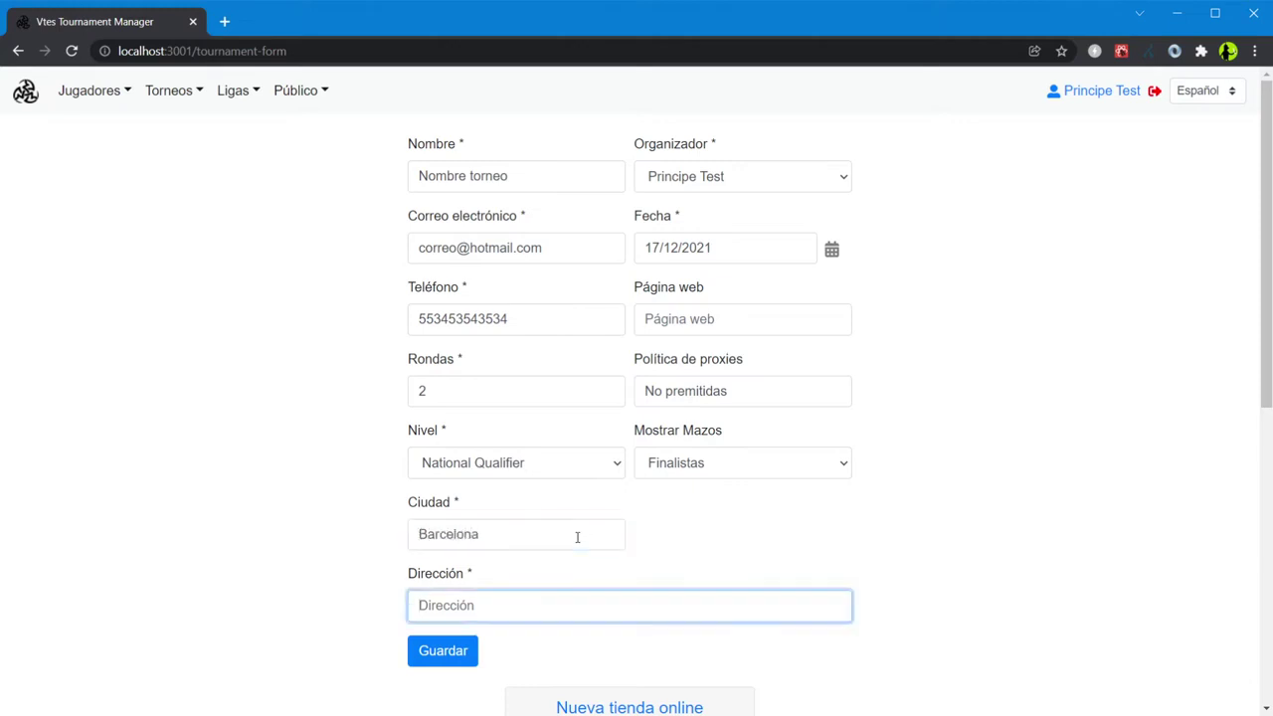
type("España")
left_click(451, 665)
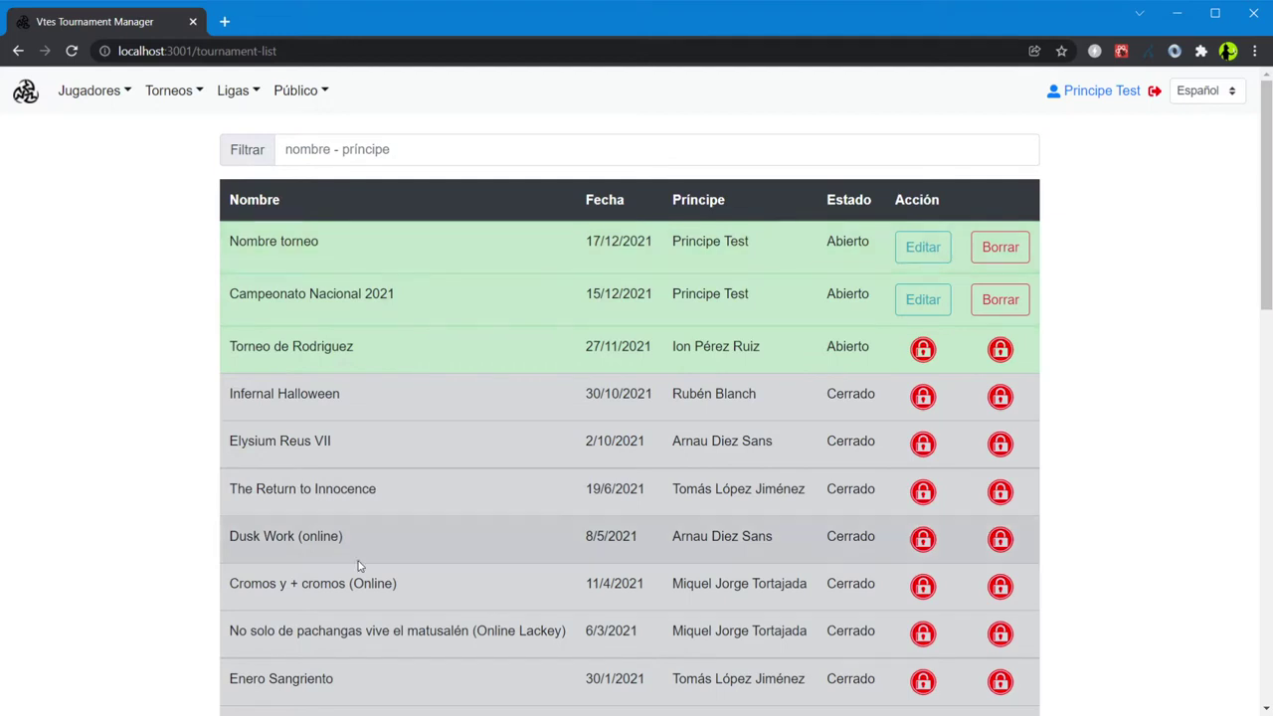
Open and close the Torneos menu, select the new tournament's Abierto status, then open Público
left_click(189, 94)
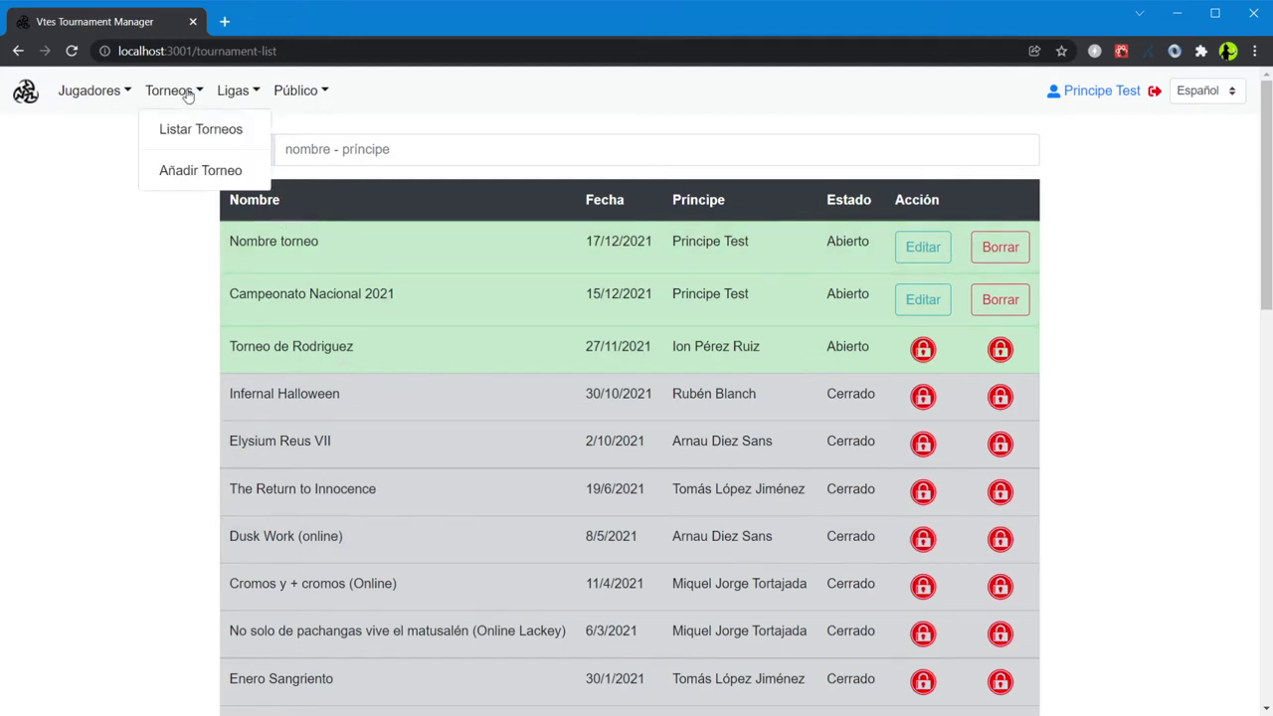
left_click(161, 339)
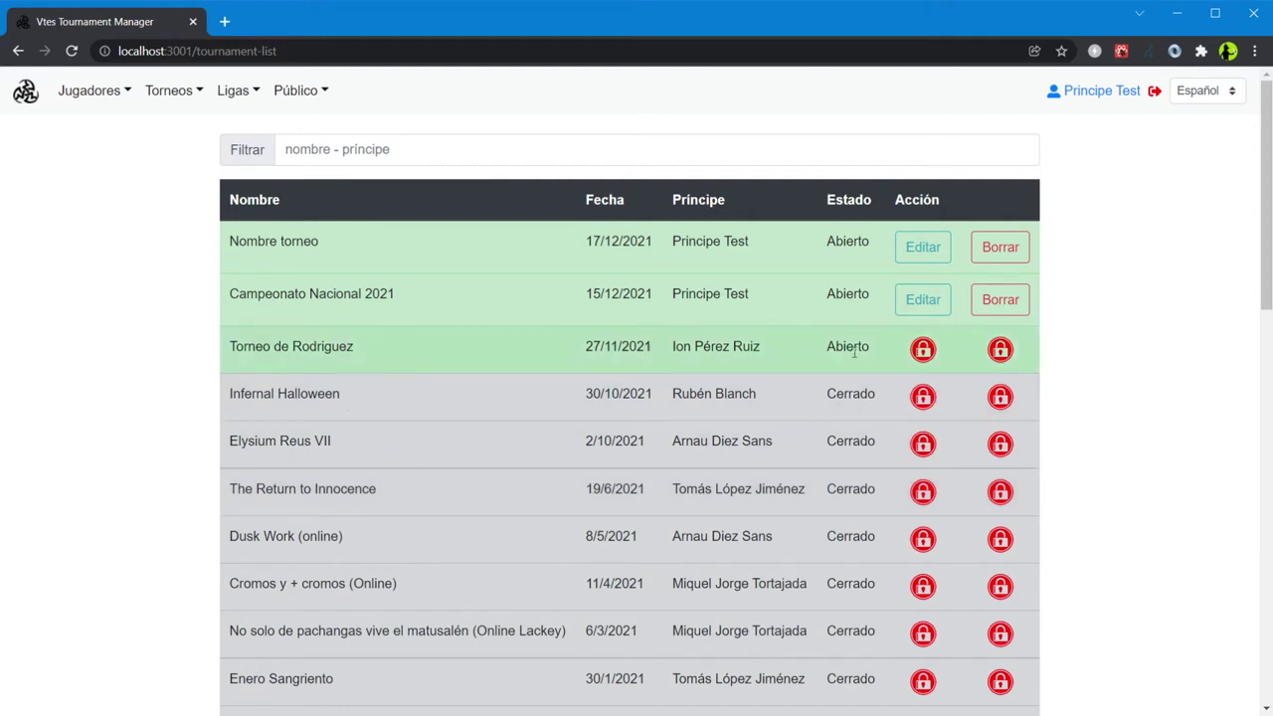
double_click(849, 244)
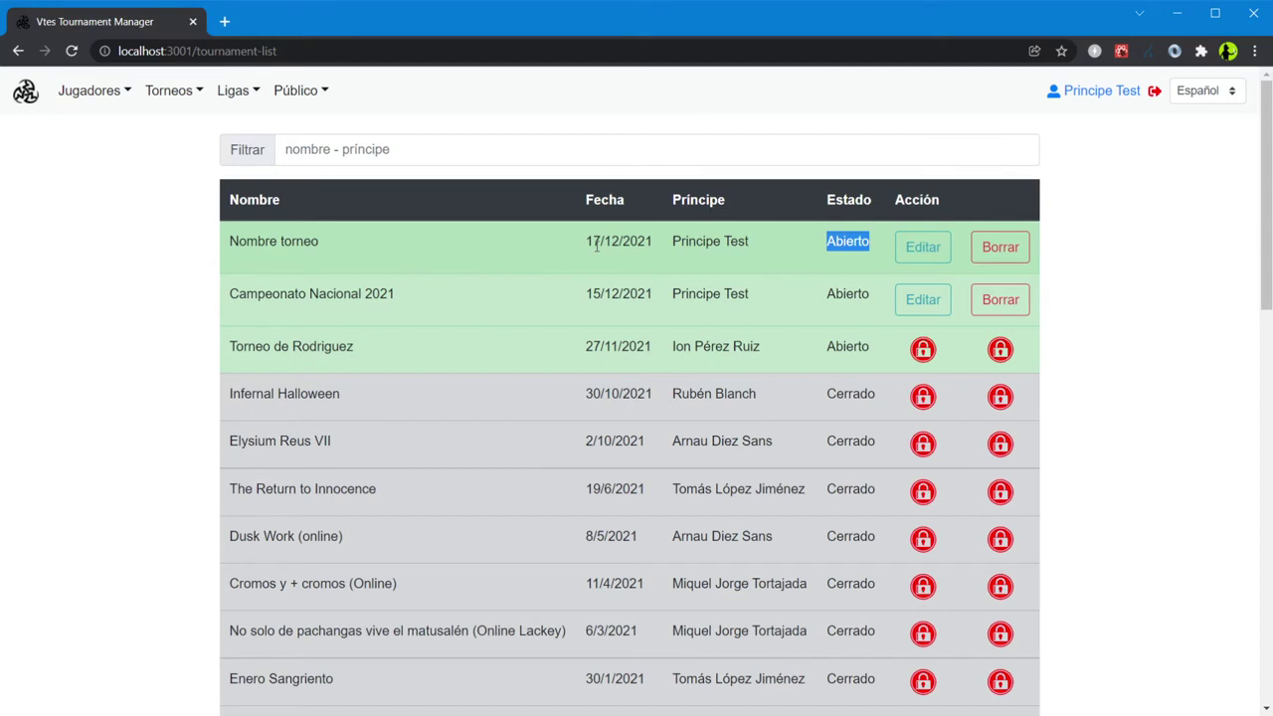
left_click(325, 96)
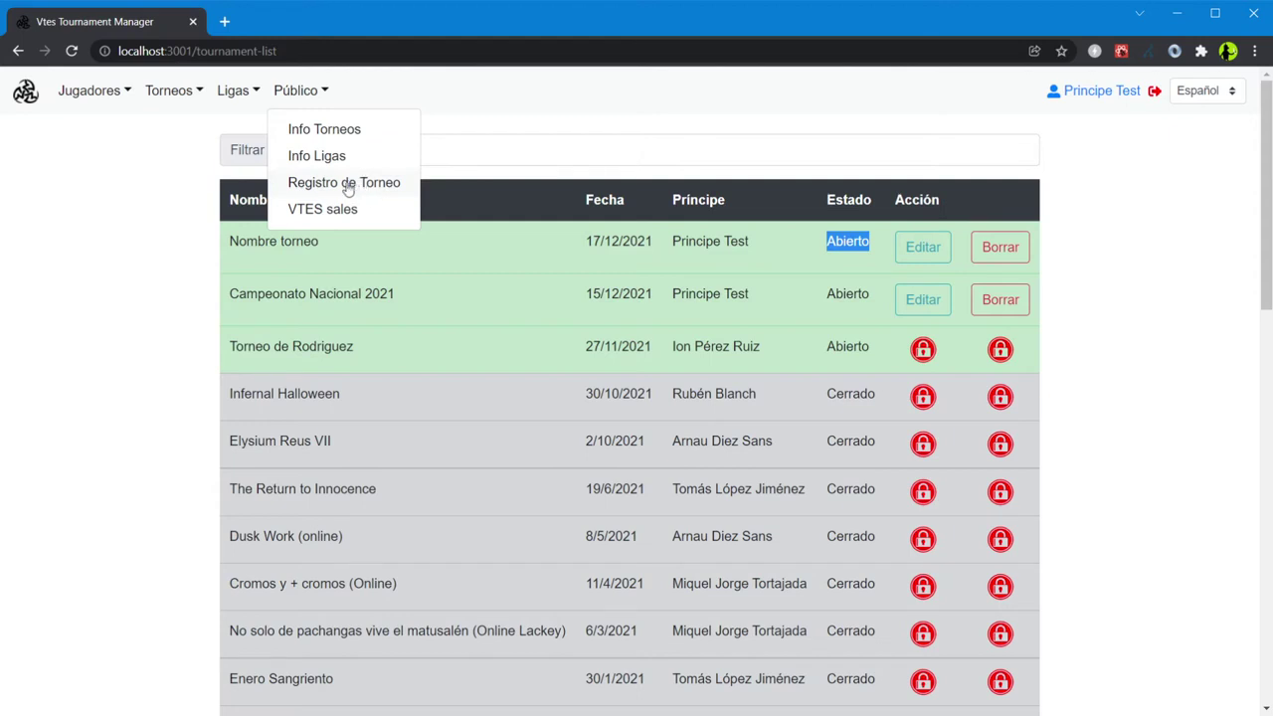
Show the registered players for Campeonato Nacional 2021 and scroll through the list
left_click(347, 185)
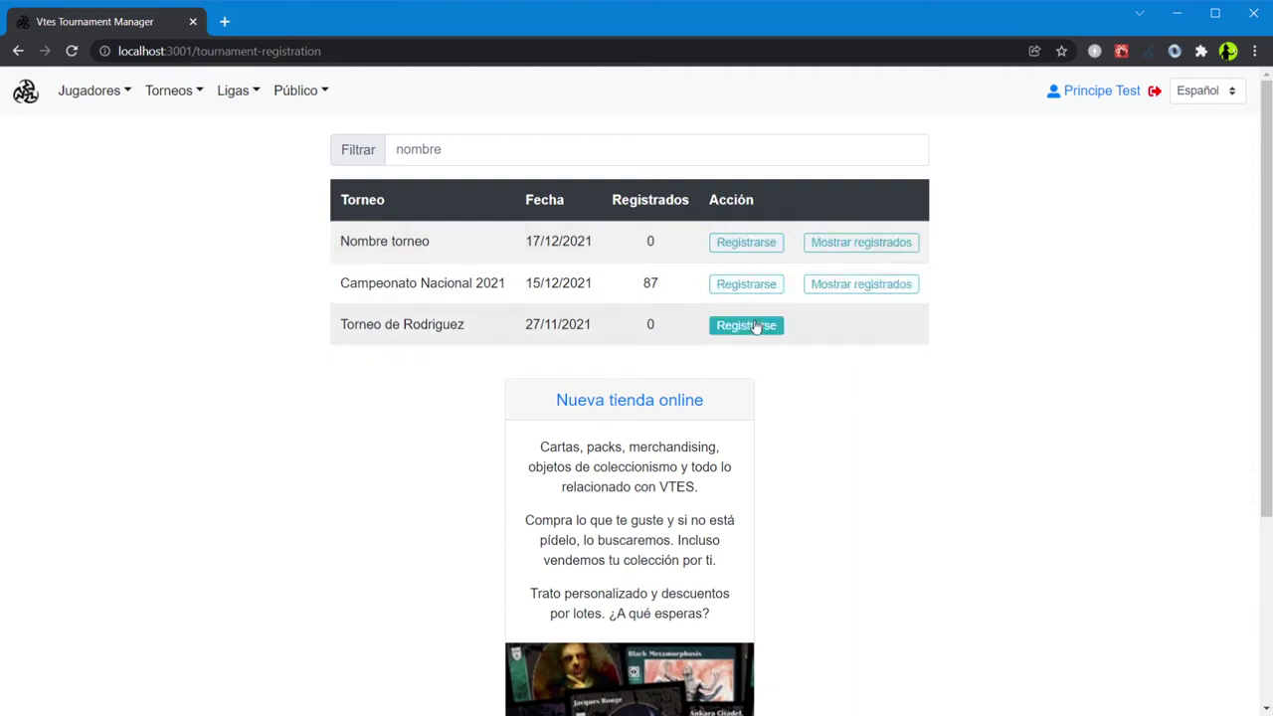
left_click(872, 289)
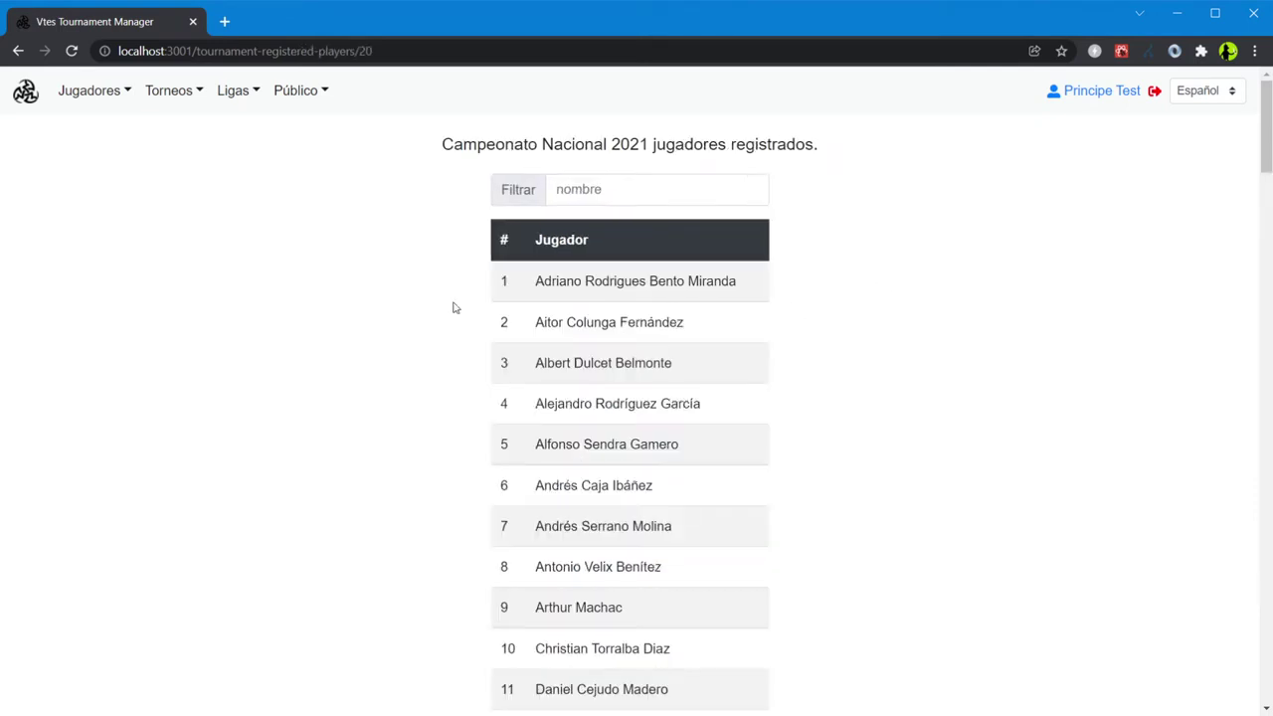
scroll(614, 336, "down", 7)
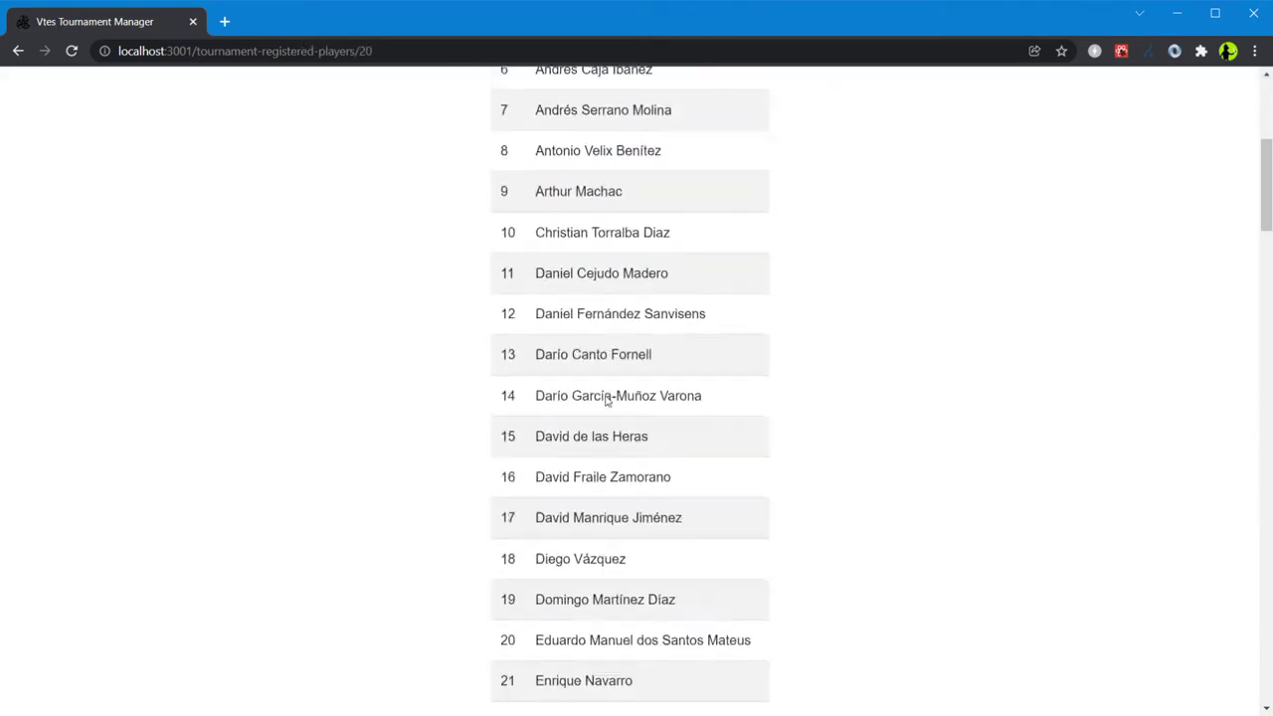
scroll(607, 398, "down", 16)
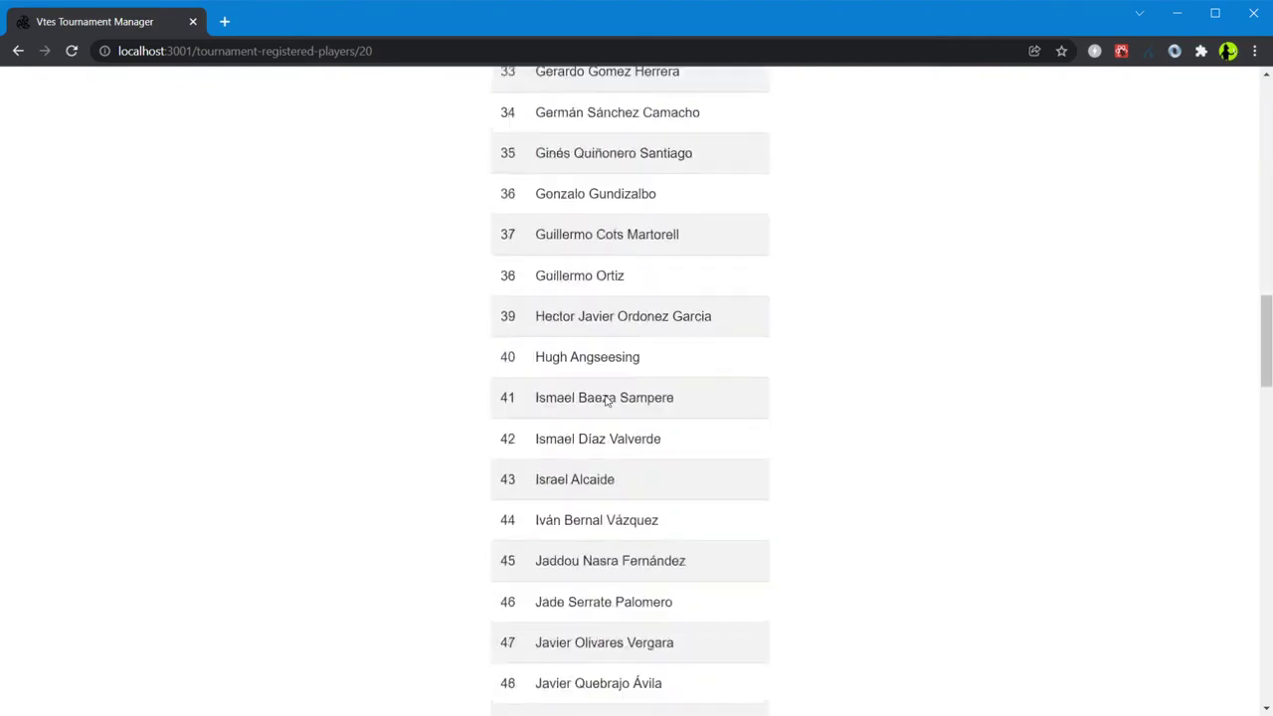
scroll(607, 400, "down", 4)
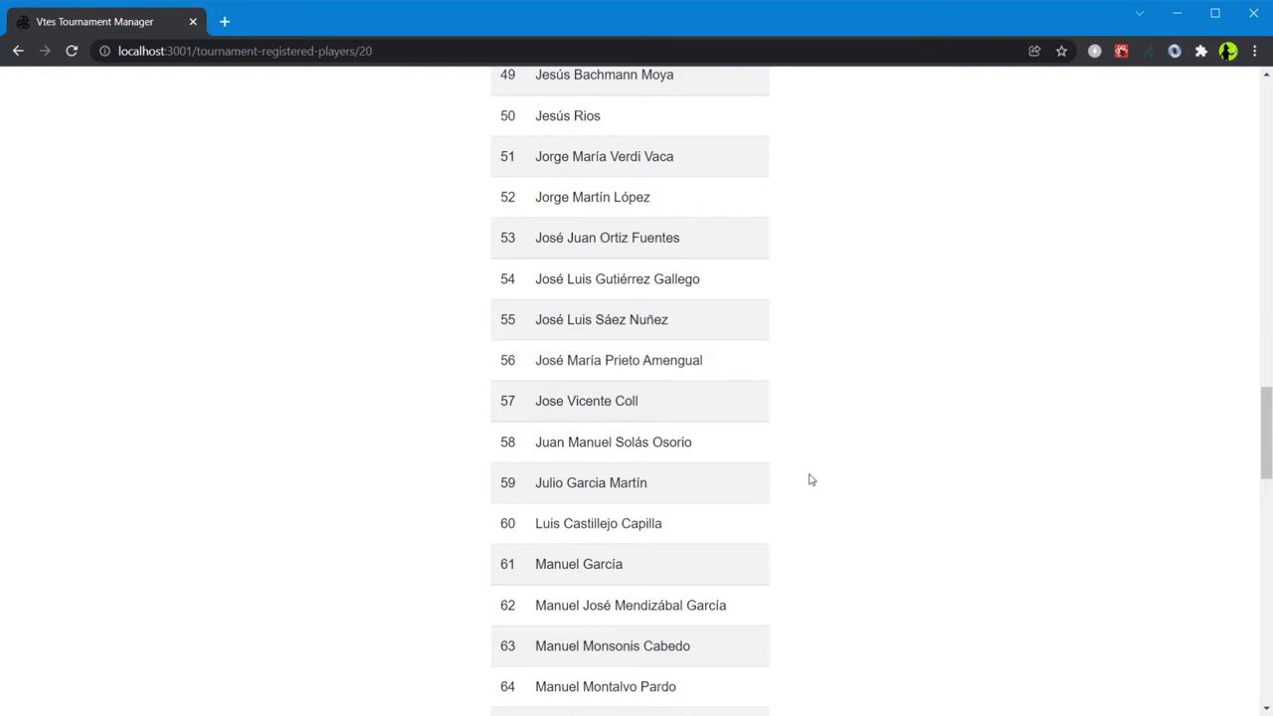
scroll(811, 481, "up", 16)
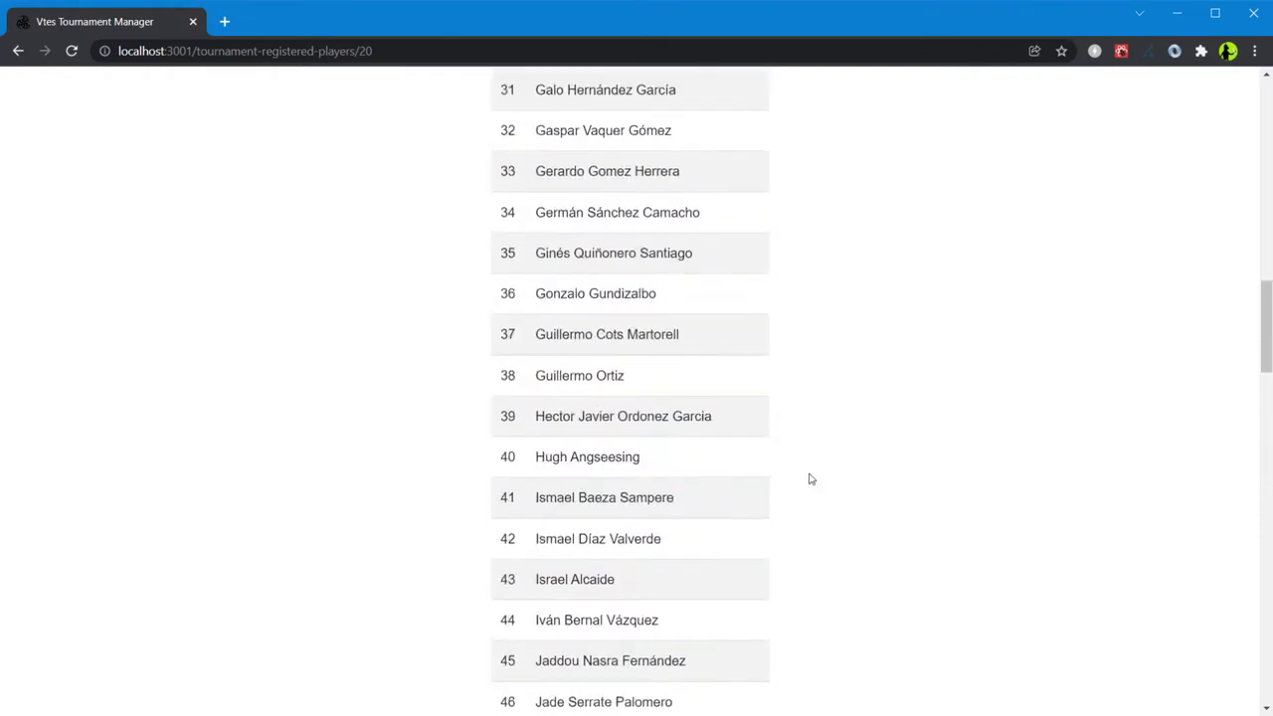
scroll(810, 481, "up", 5)
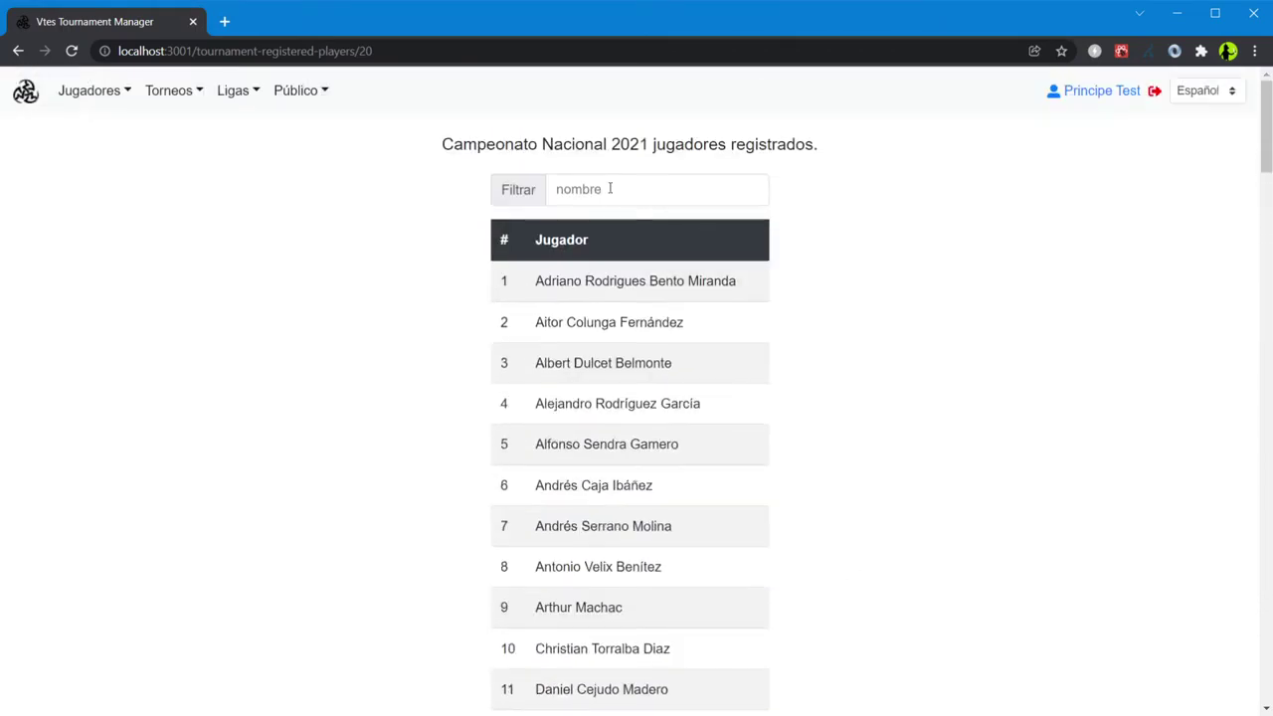
left_click(171, 90)
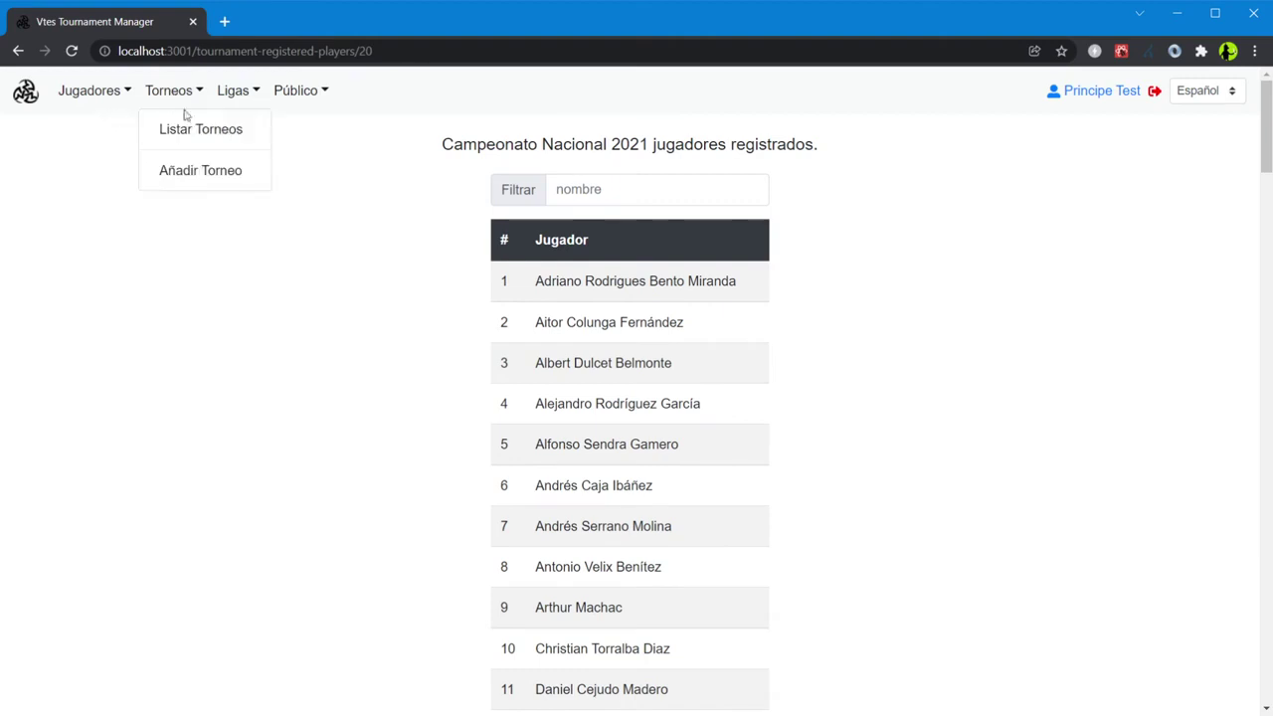
From the full tournament list, open Campeonato Nacional 2021 for editing
left_click(189, 127)
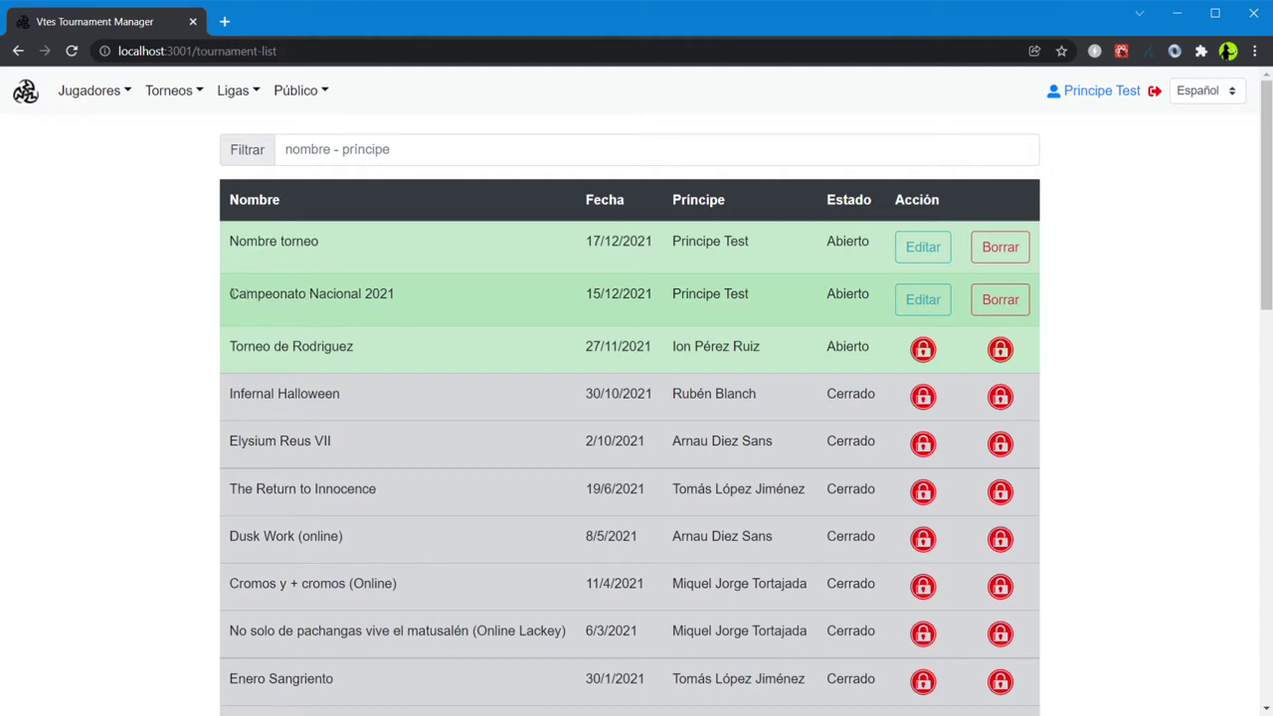
left_click_drag(231, 294, 888, 304)
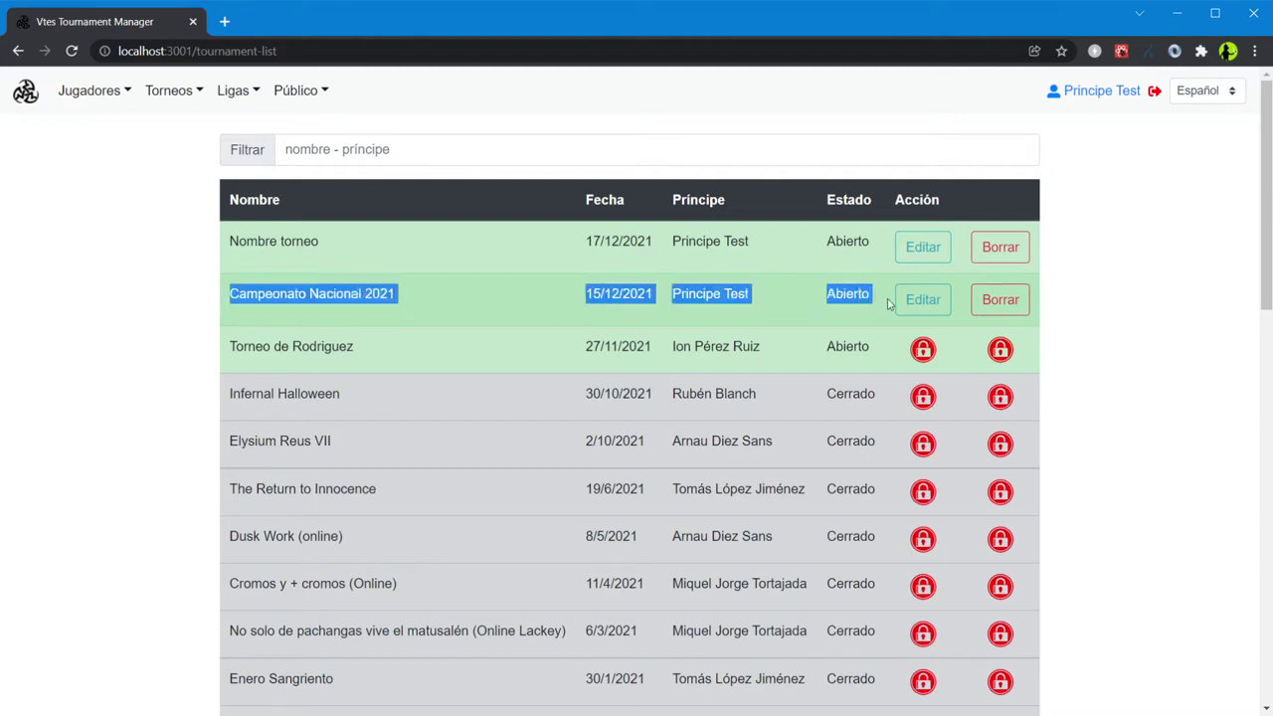
left_click(879, 304)
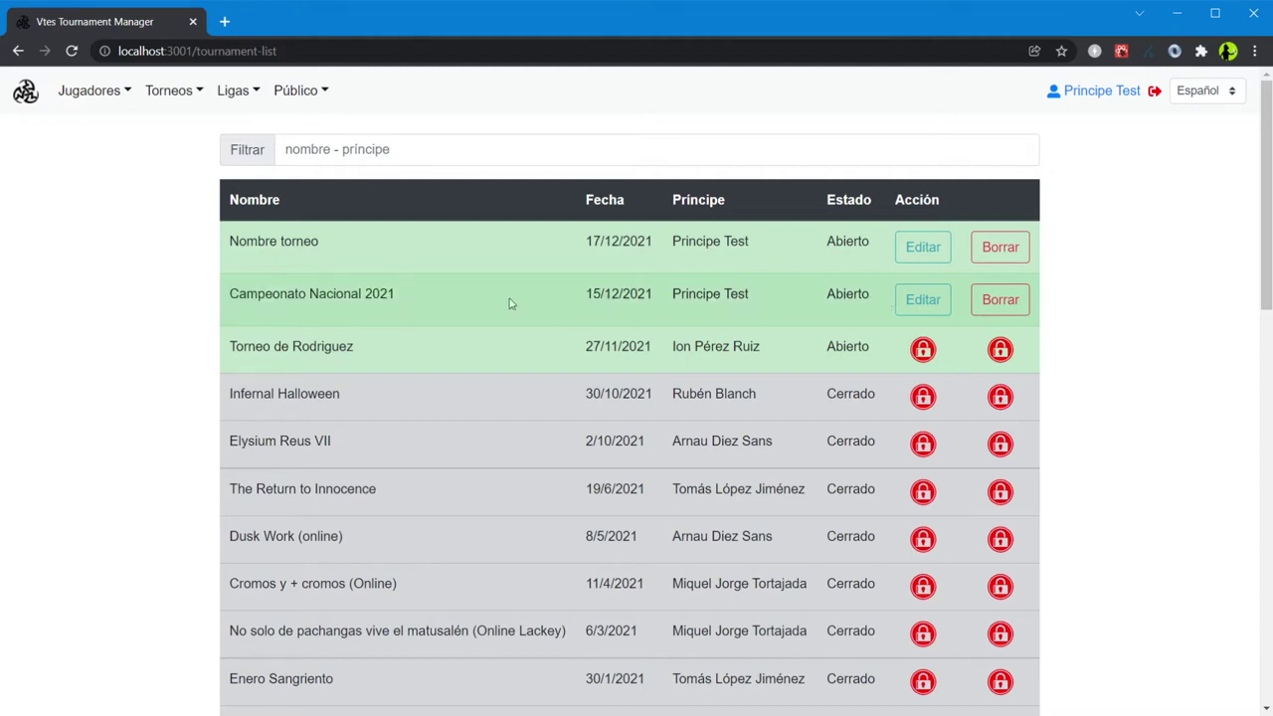
left_click_drag(231, 240, 424, 245)
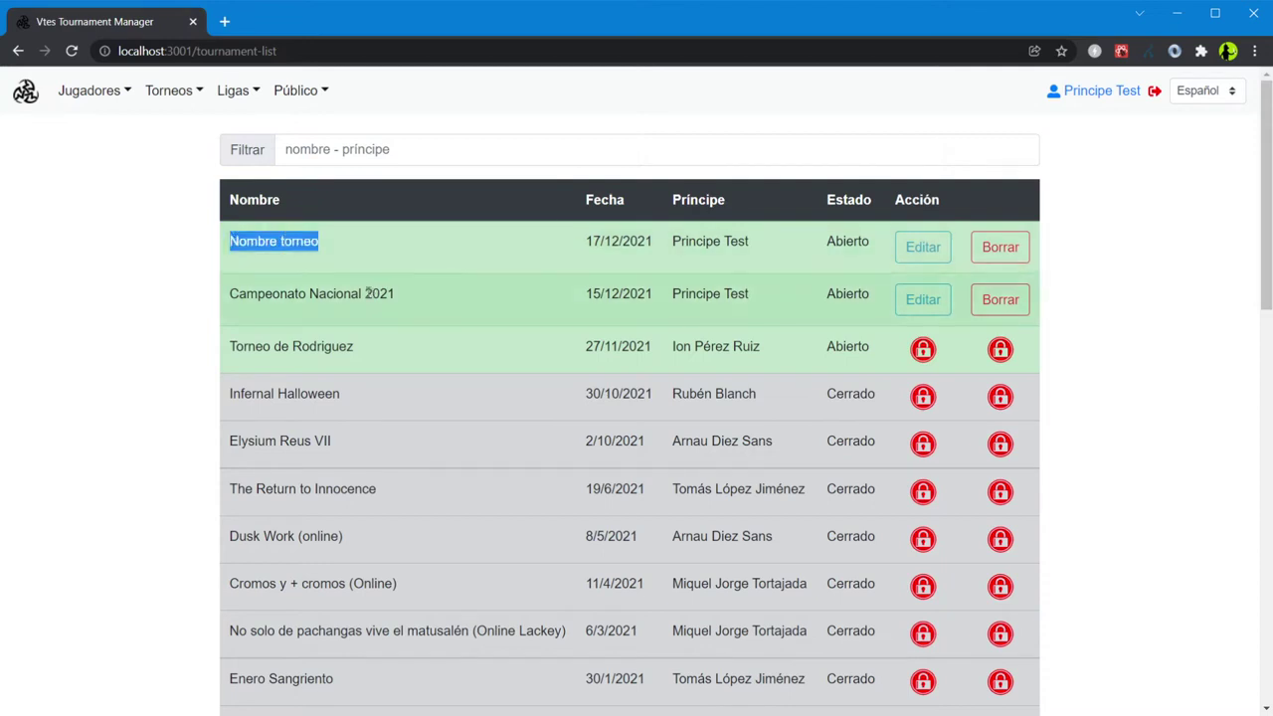
left_click(381, 300)
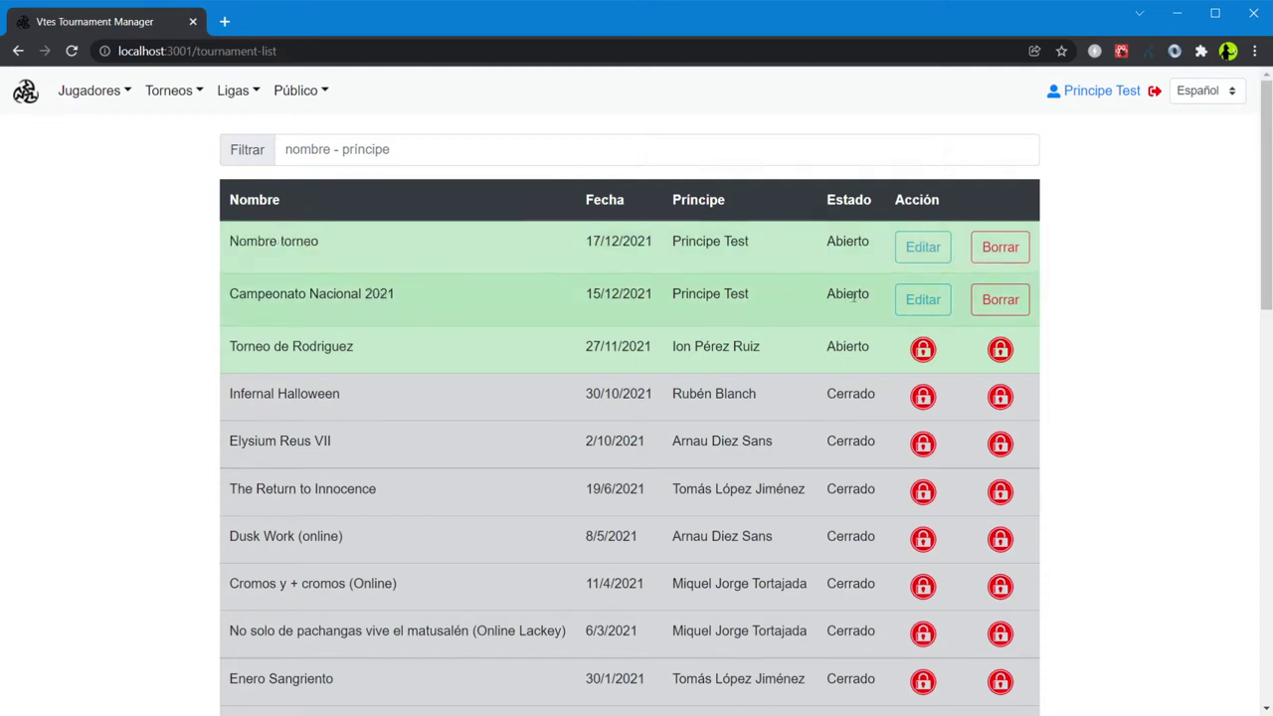
left_click(908, 302)
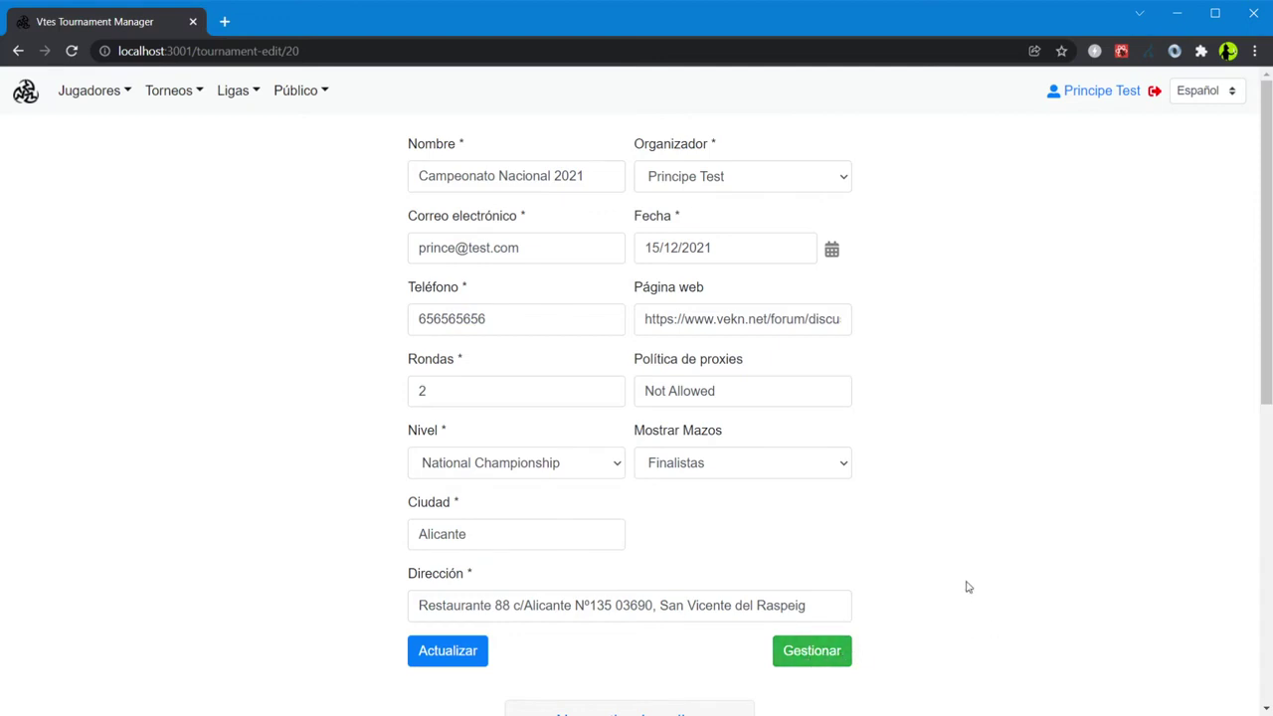
Go to Gestionar to manage Campeonato Nacional 2021's players
left_click(834, 657)
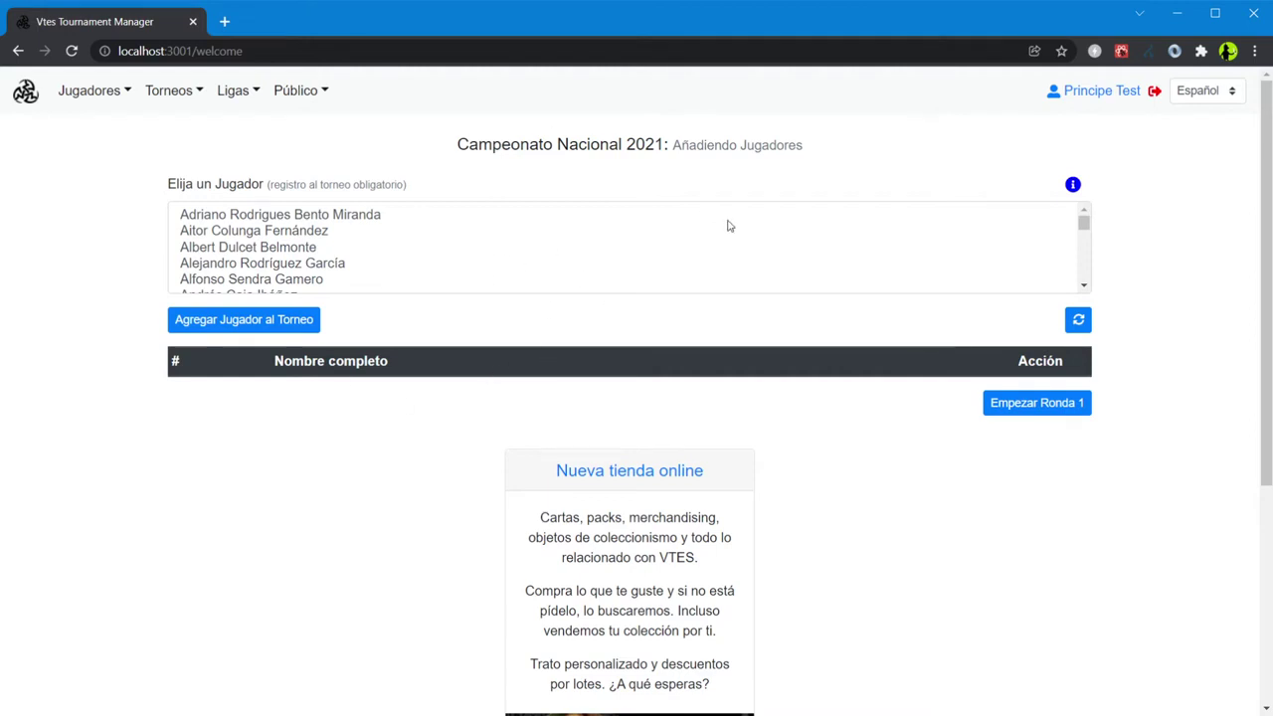
Select the first player in the Elija un Jugador list
left_click(295, 219)
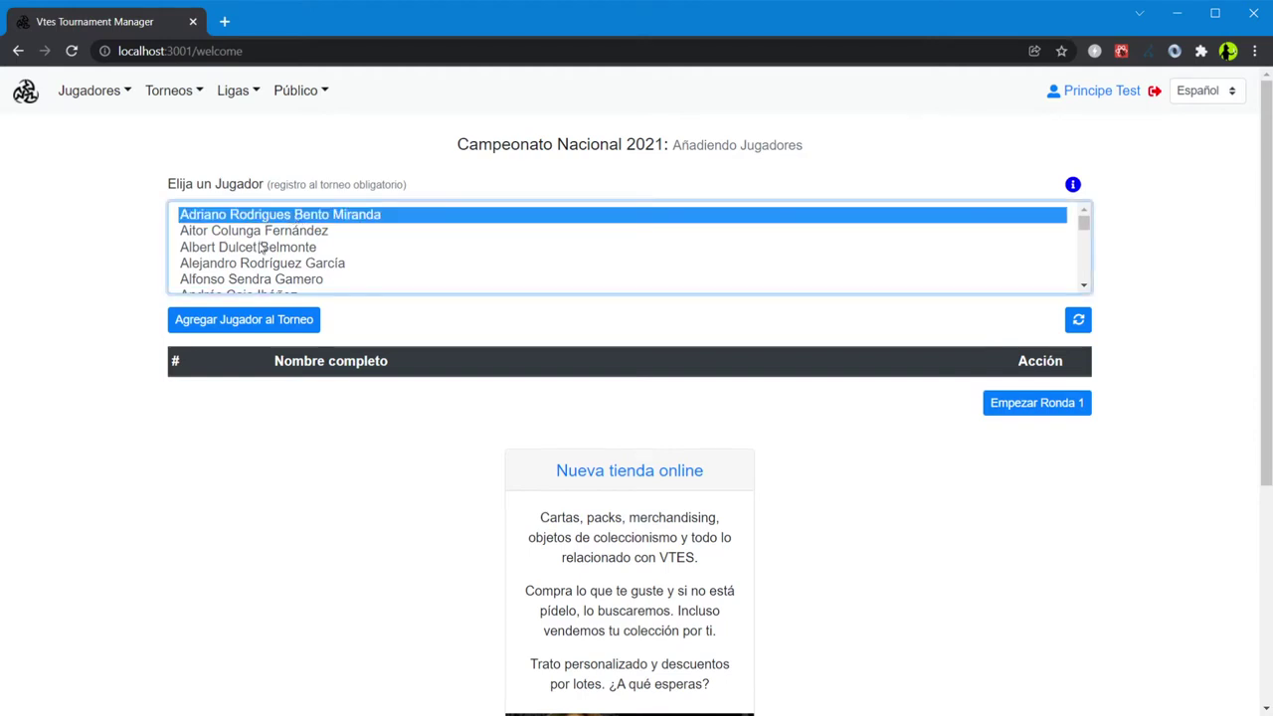
scroll(264, 248, "down", 8)
scroll(261, 244, "up", 8)
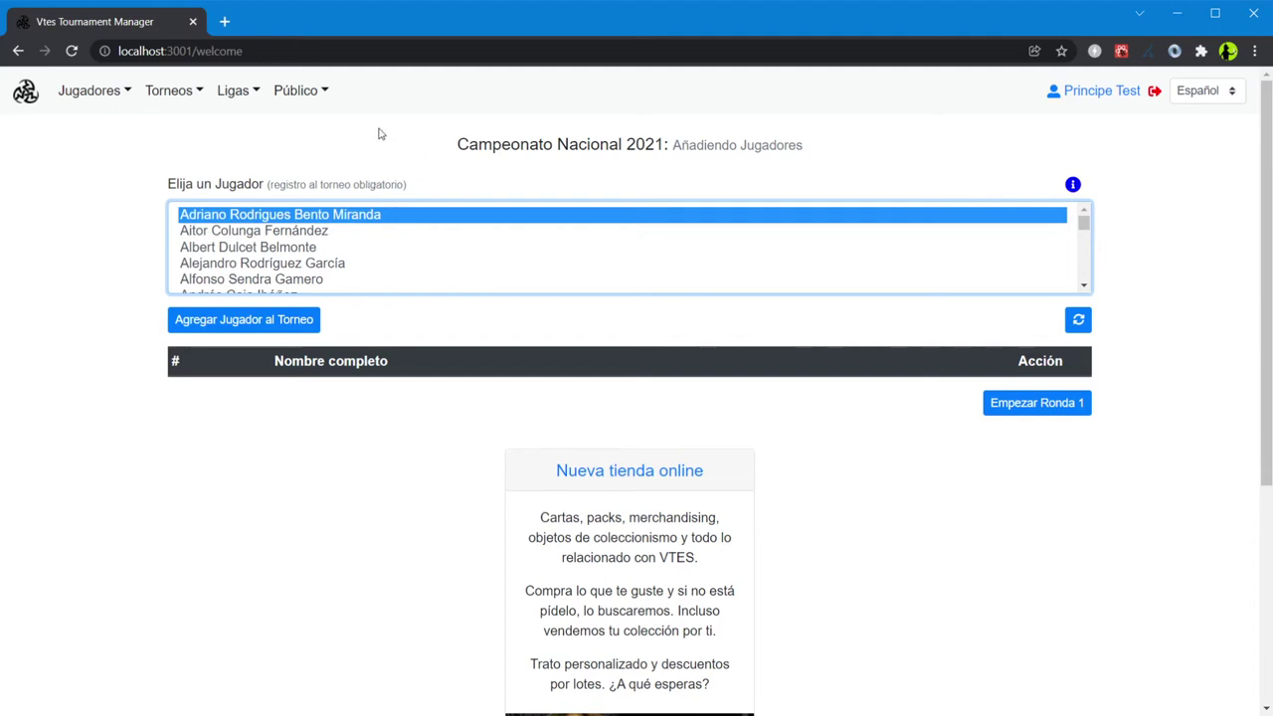
Add the chosen player, the next one, then a block of four players to the tournament
left_click(295, 321)
left_click(291, 219)
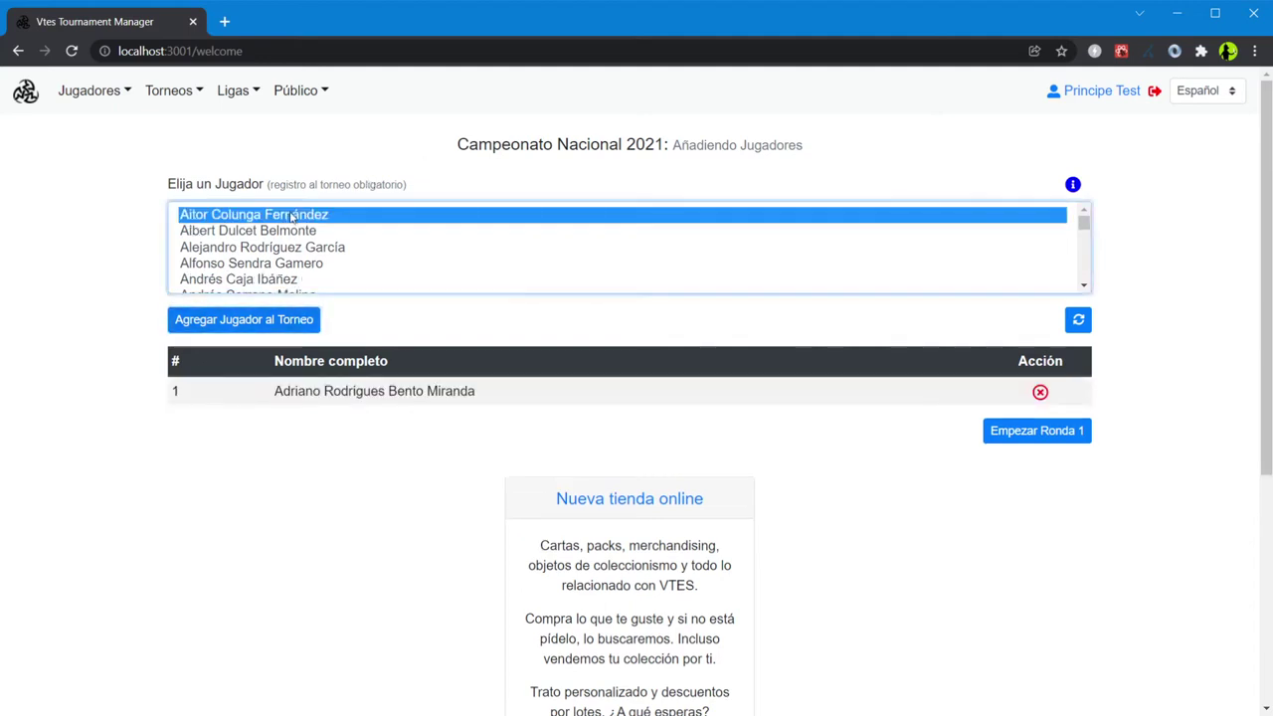
left_click(299, 319)
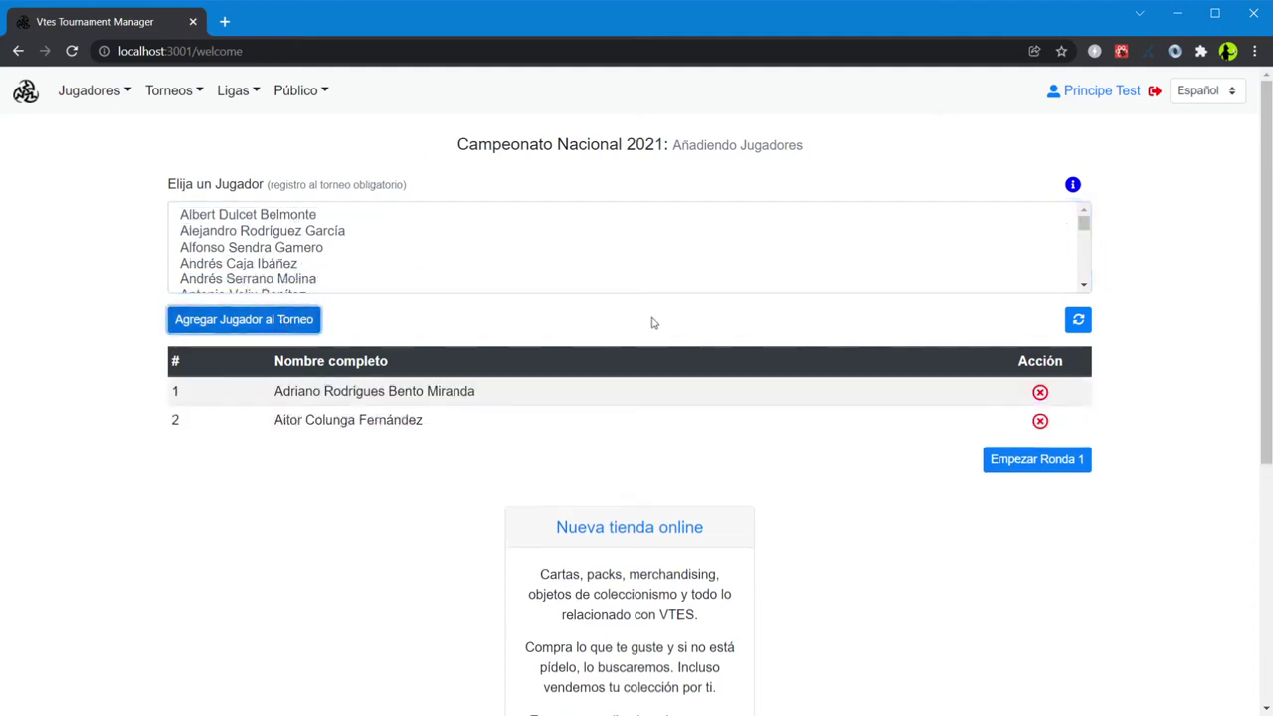
left_click(300, 217)
left_click(284, 267, "shift")
left_click(282, 318)
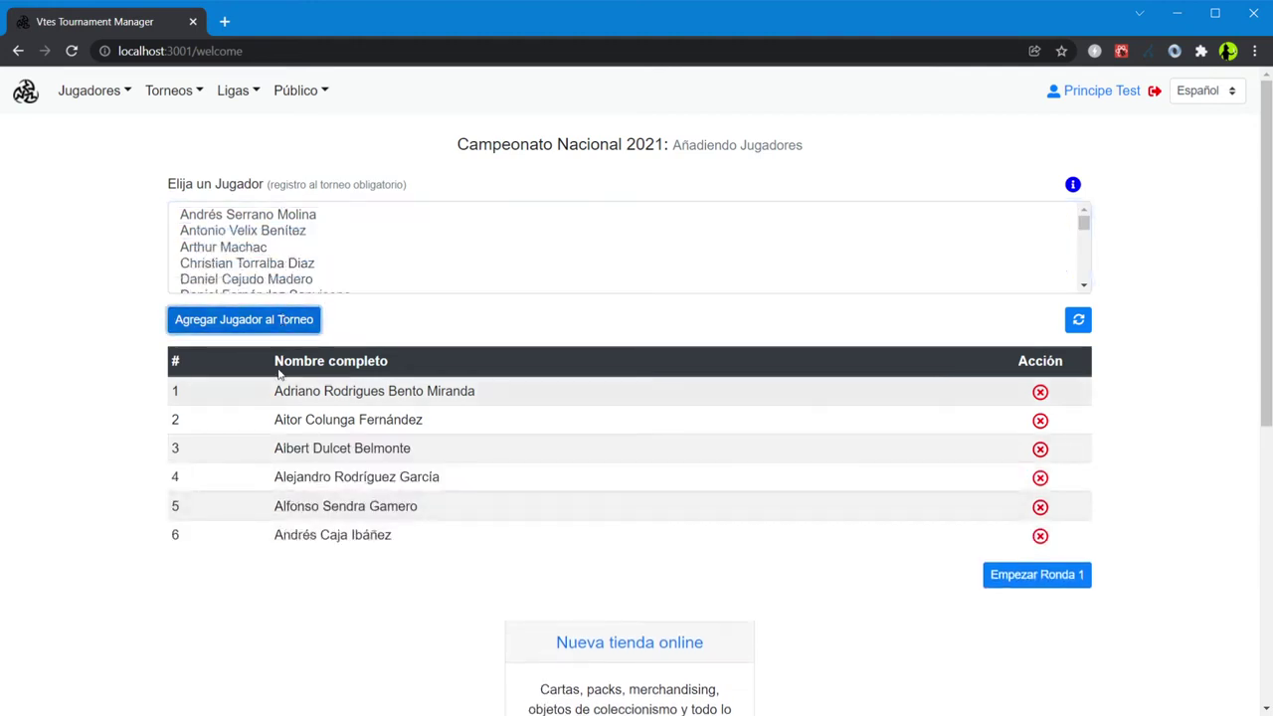
Add three more players, then the organiser's test account found by typing 'pr'
left_click(264, 220)
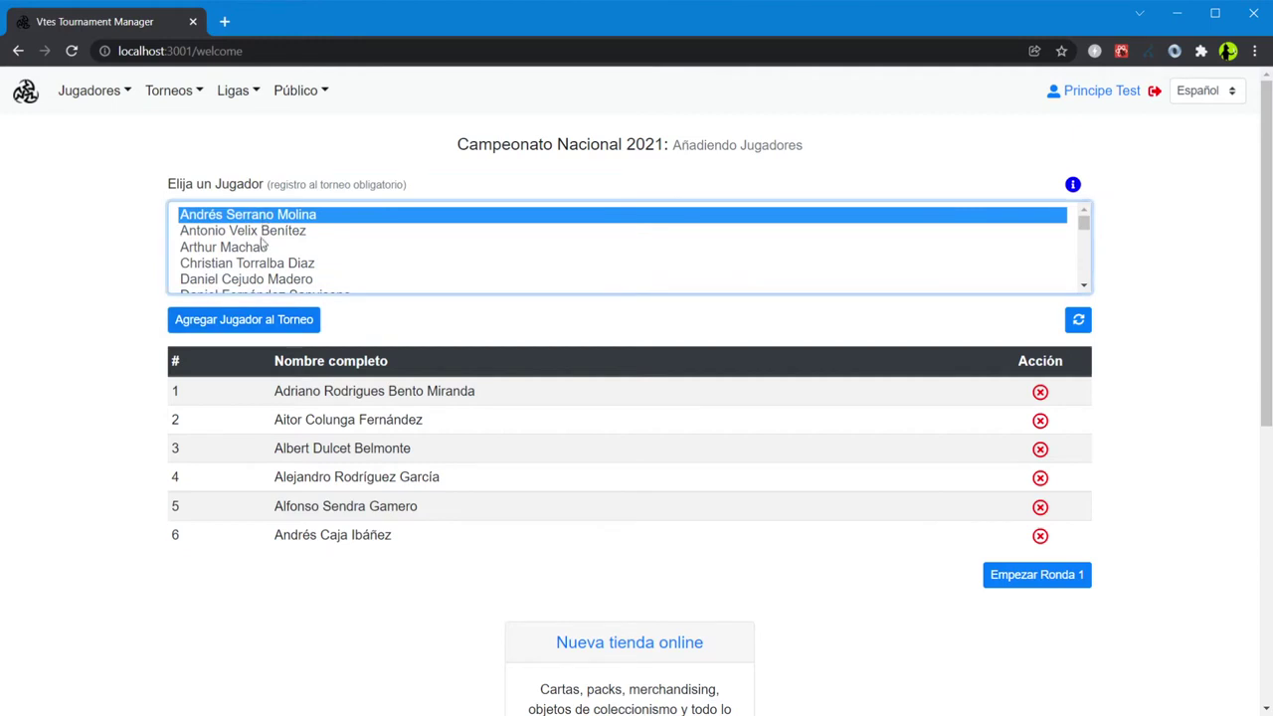
left_click(265, 236, "shift")
left_click(262, 249, "shift")
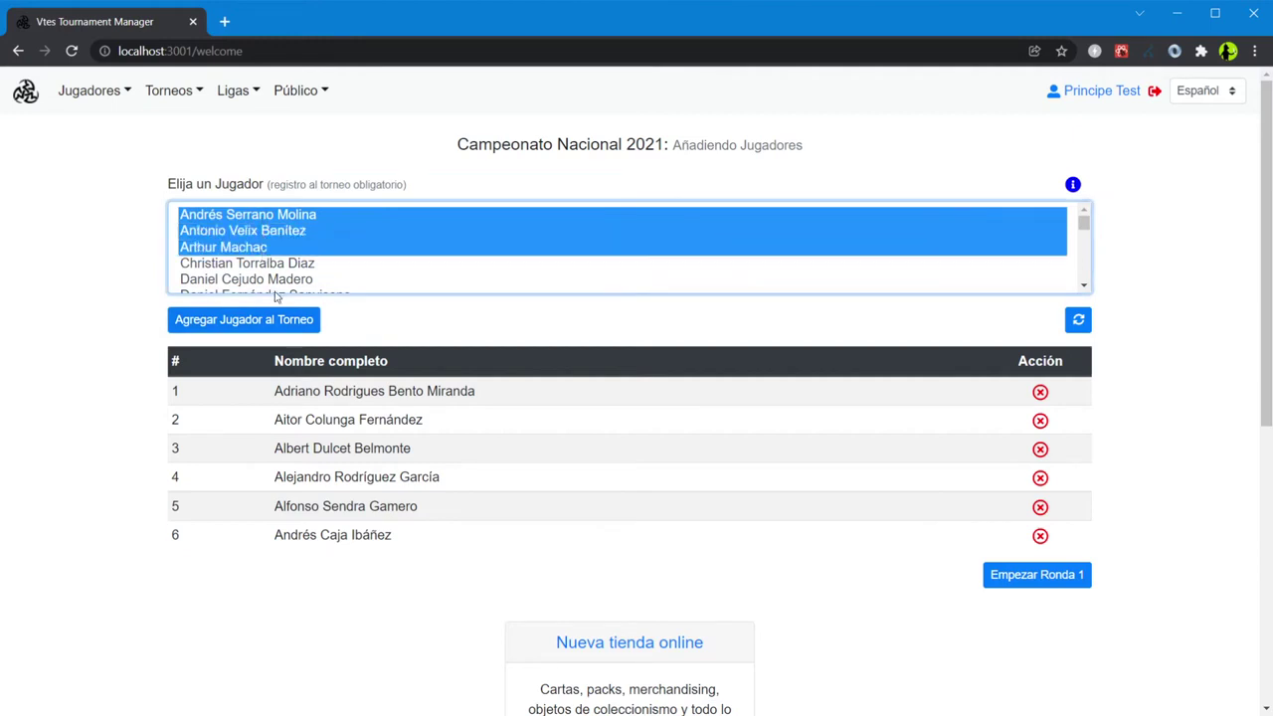
left_click(279, 321)
left_click(284, 263)
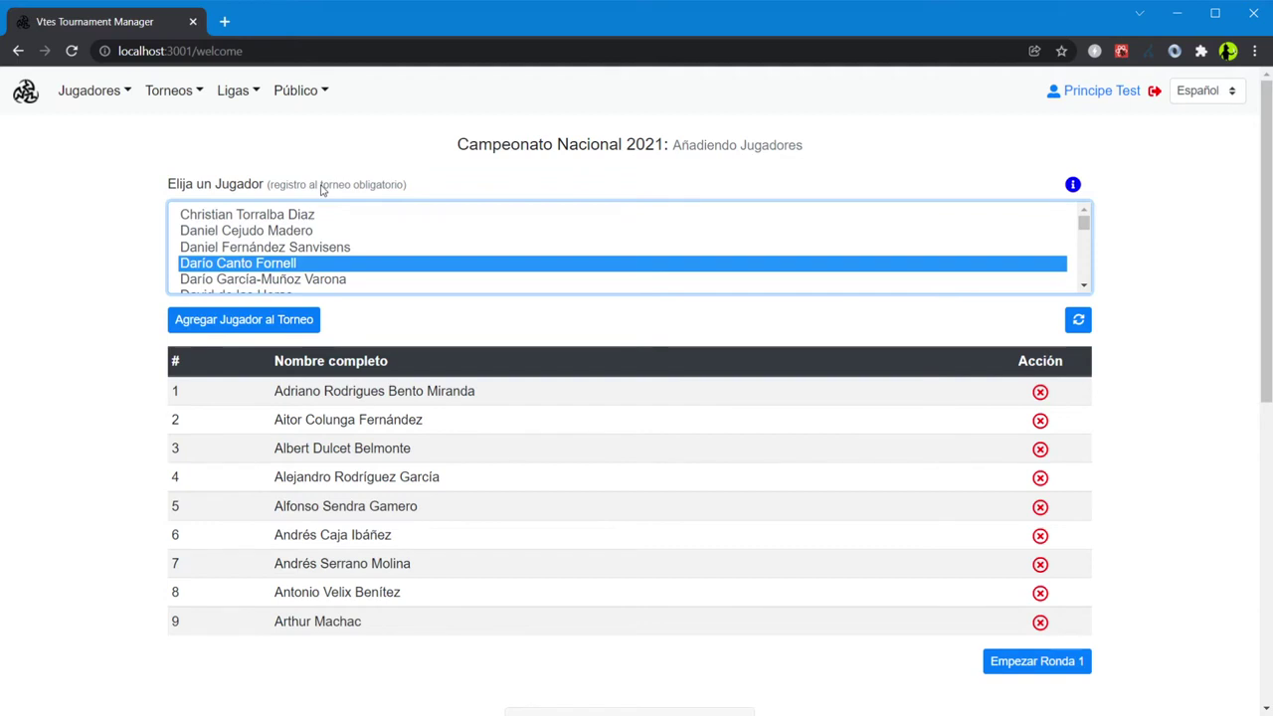
type("pr")
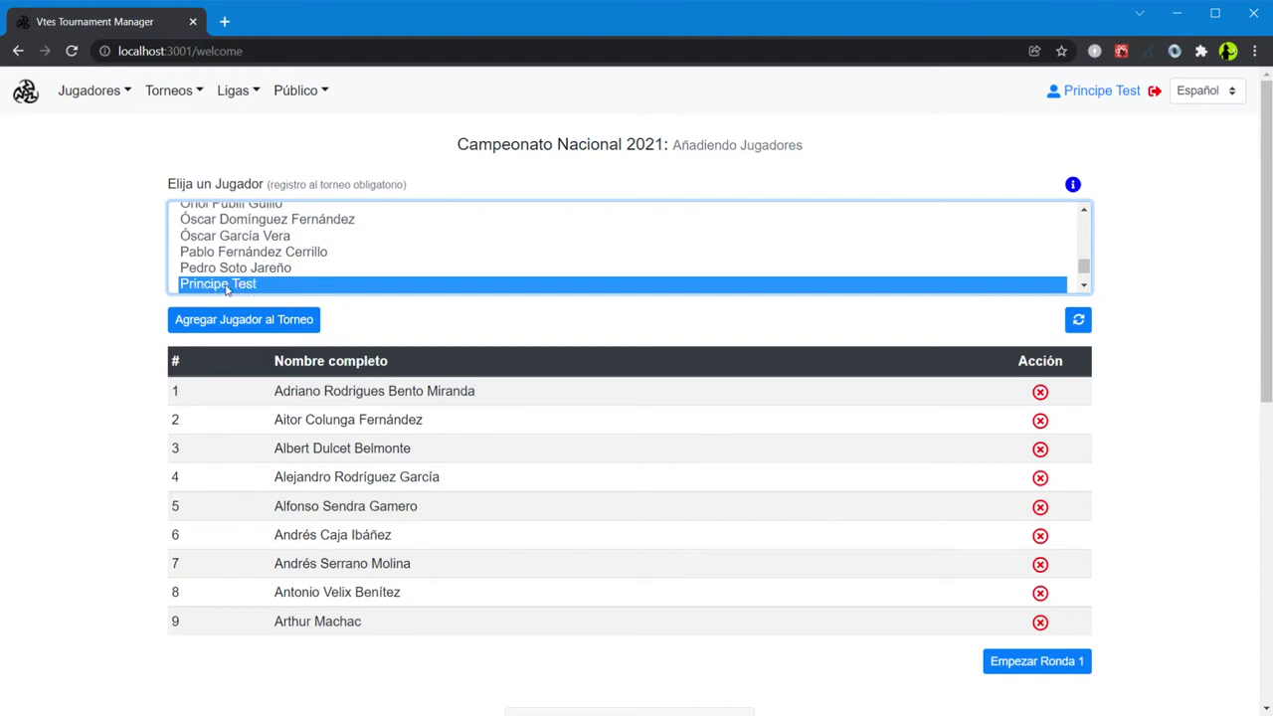
left_click(280, 331)
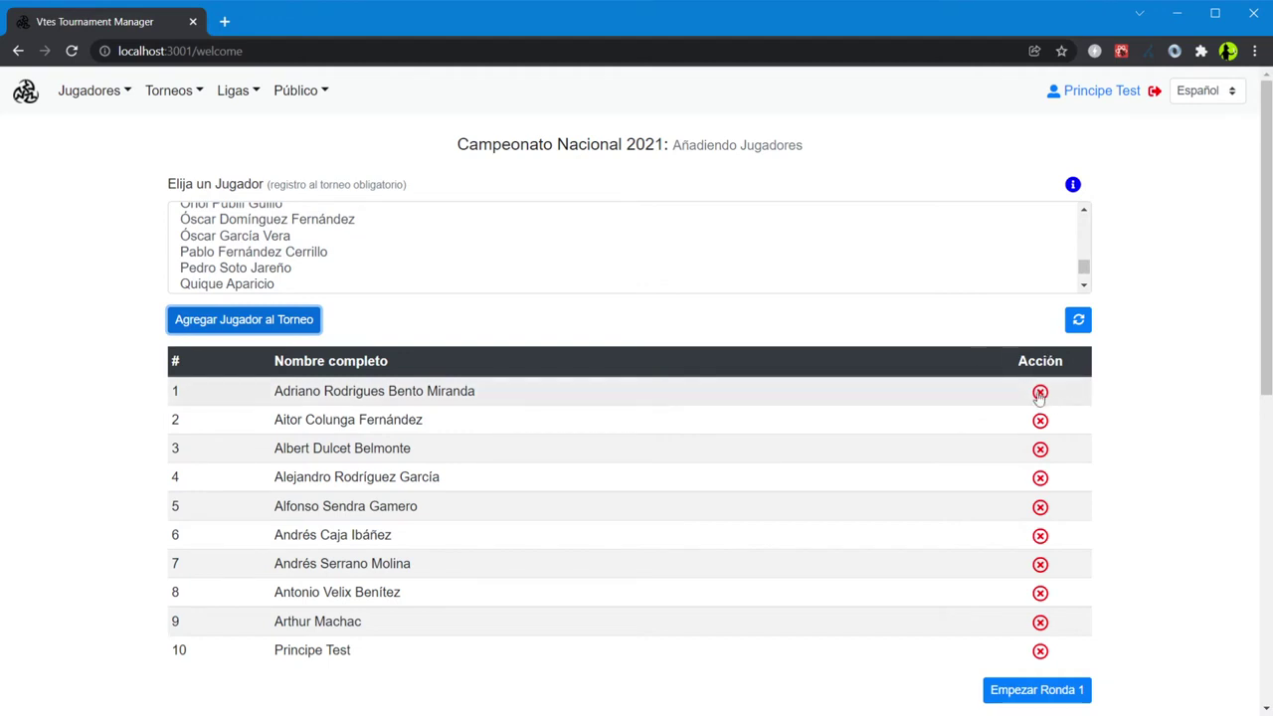
Remove the first-listed player and re-add him so he becomes entry 10
left_click(1040, 391)
scroll(386, 247, "up", 10)
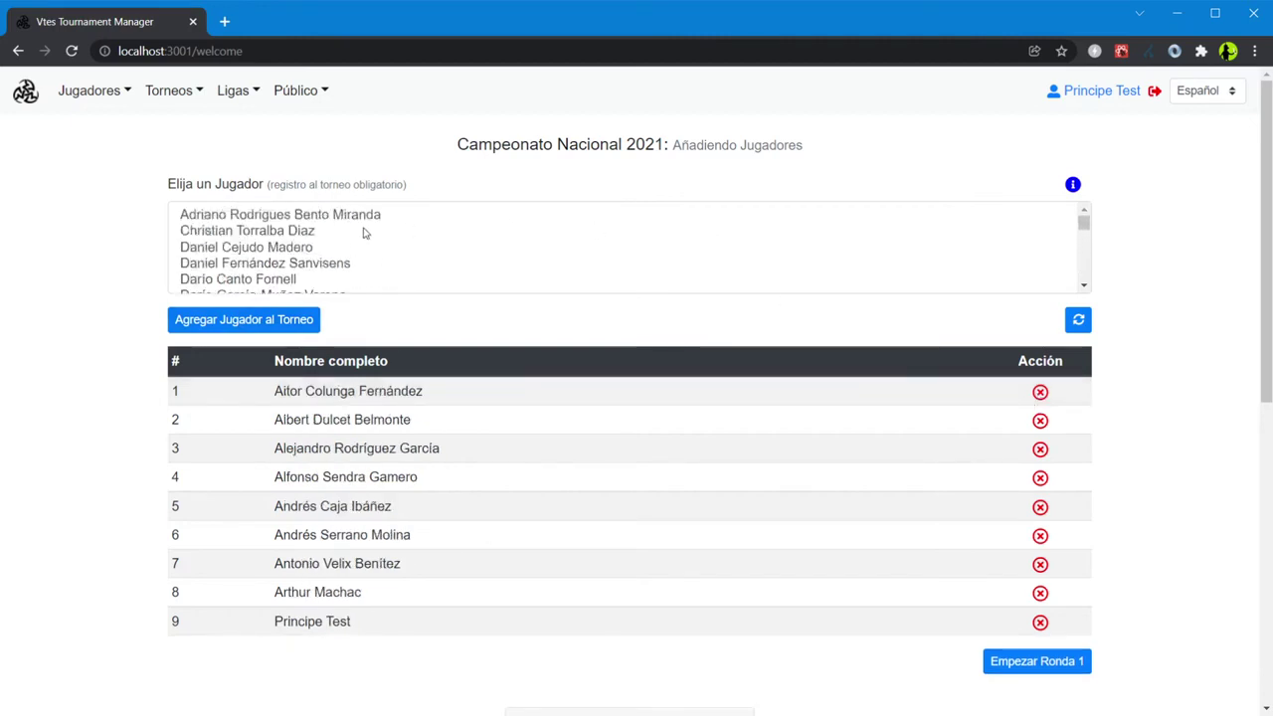
left_click(364, 215)
left_click(316, 331)
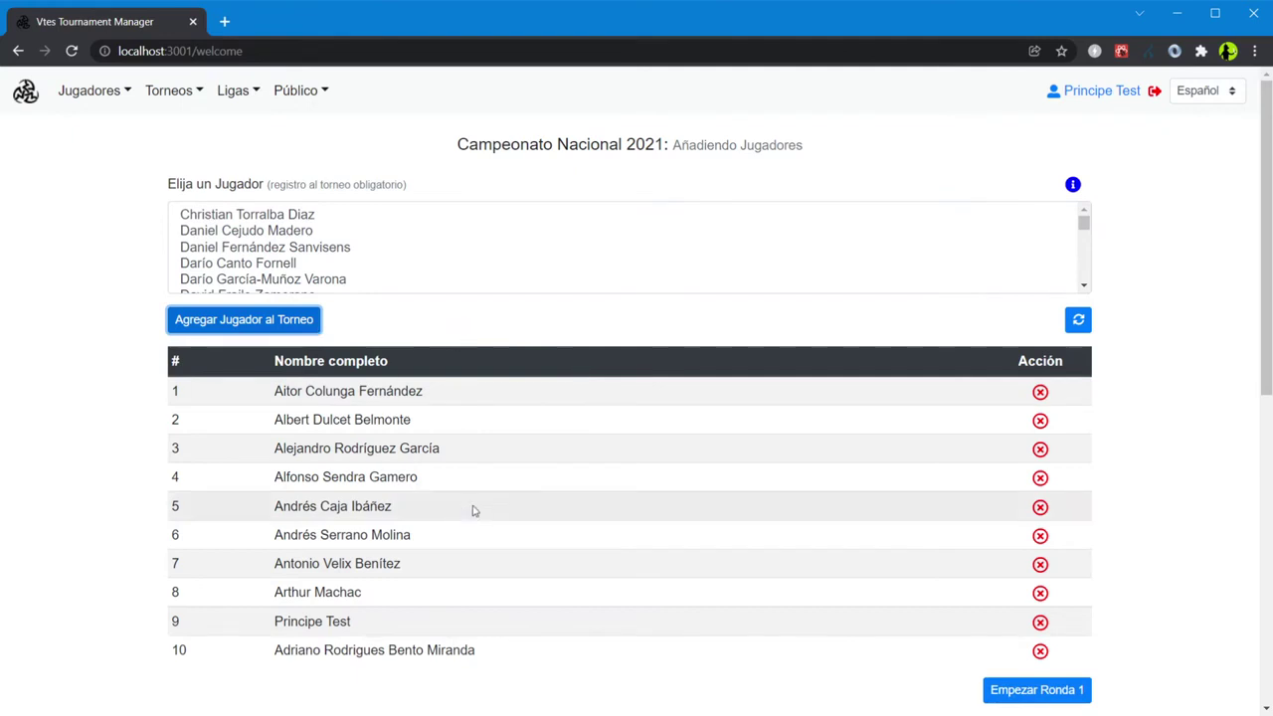
scroll(1132, 555, "down", 1)
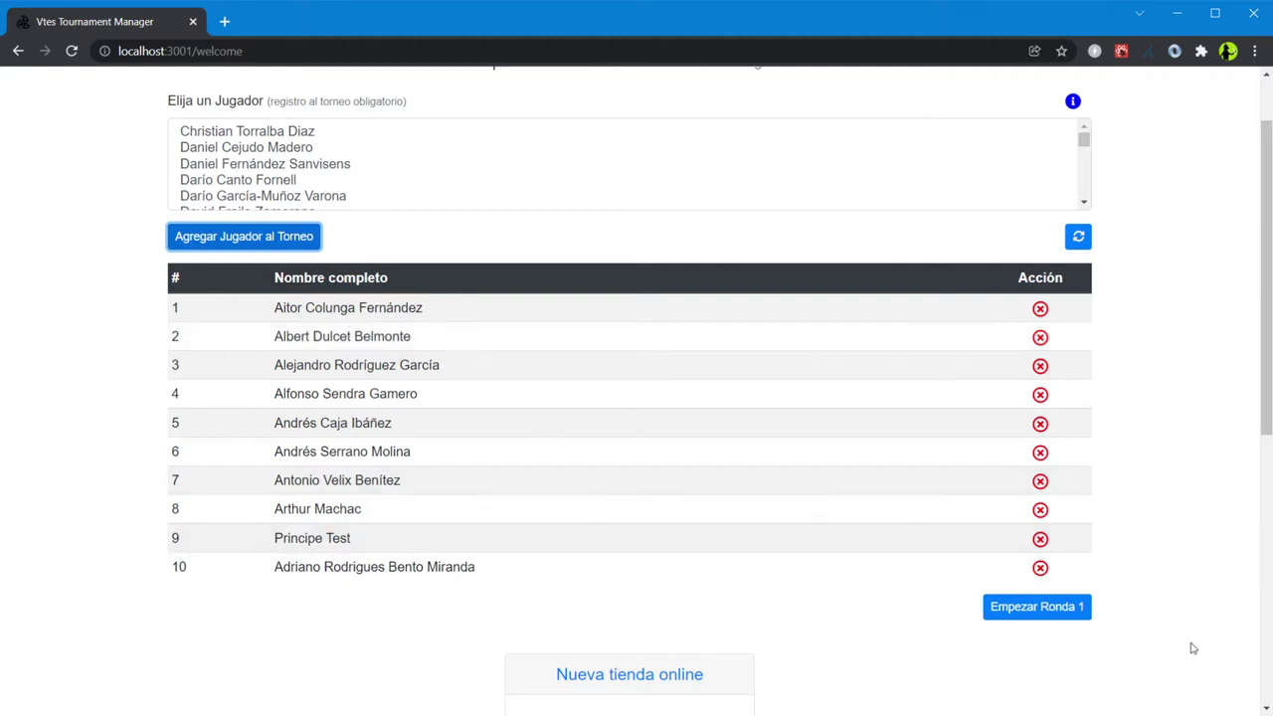
left_click(1059, 617)
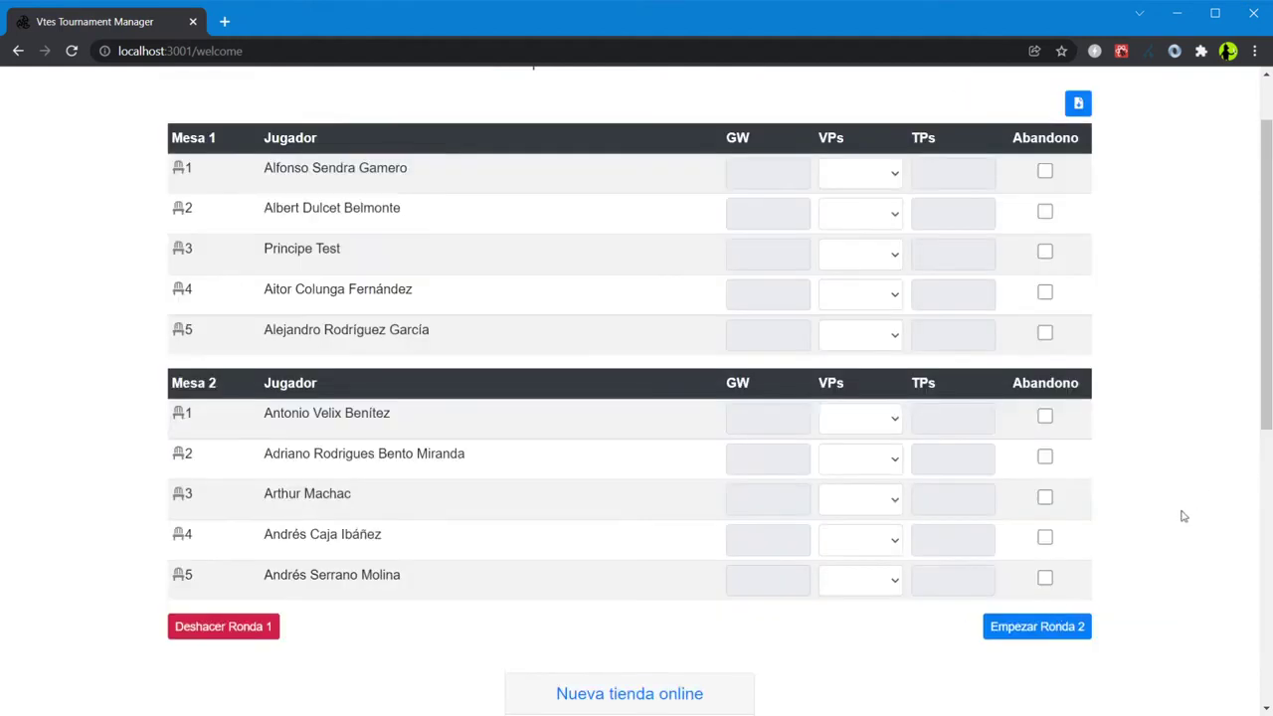
scroll(1184, 517, "up", 1)
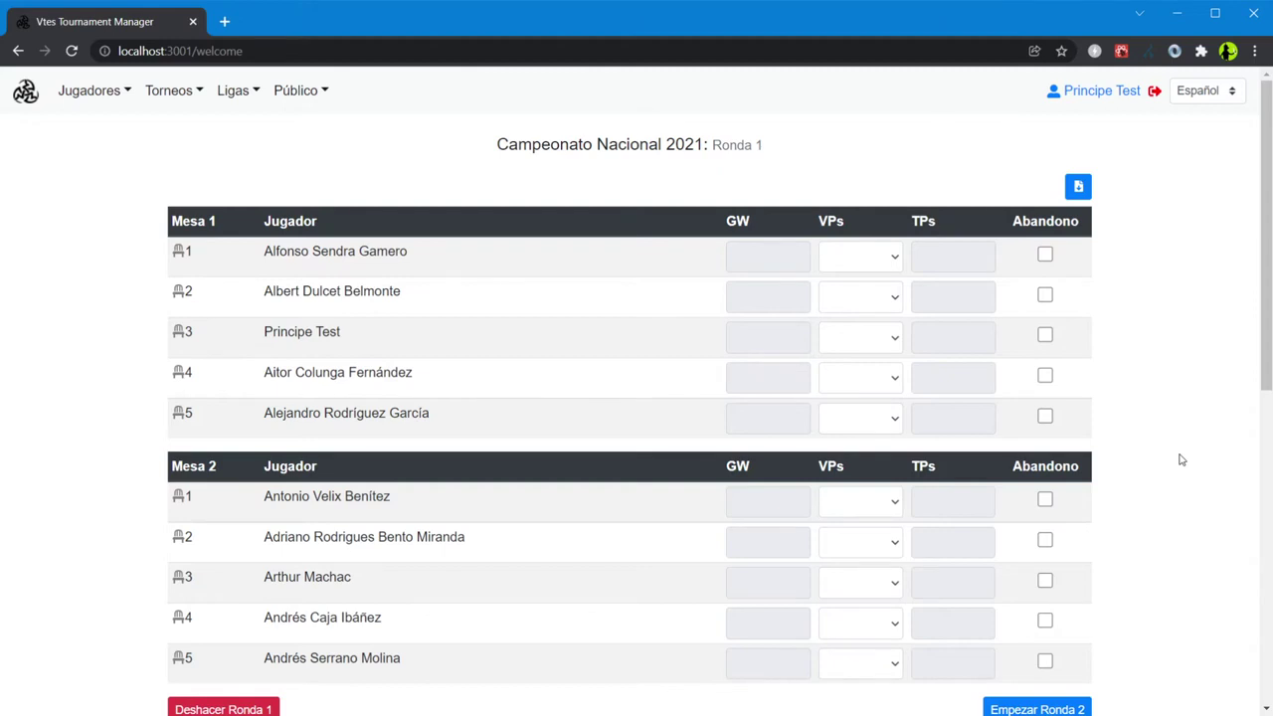
scroll(1181, 457, "down", 1)
scroll(1179, 432, "up", 1)
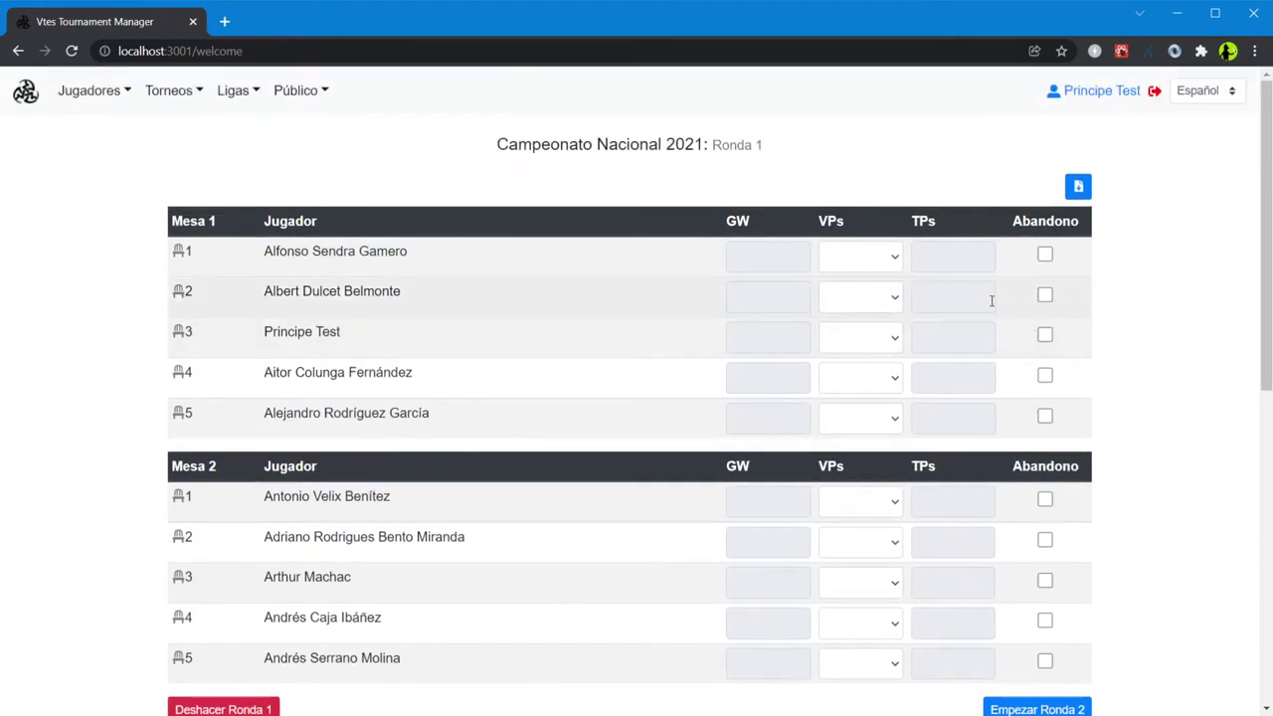
Enter Mesa 1's VPs as 1, 0, 2, 0, 0, then select the top scorer's GW value of 1
left_click(876, 261)
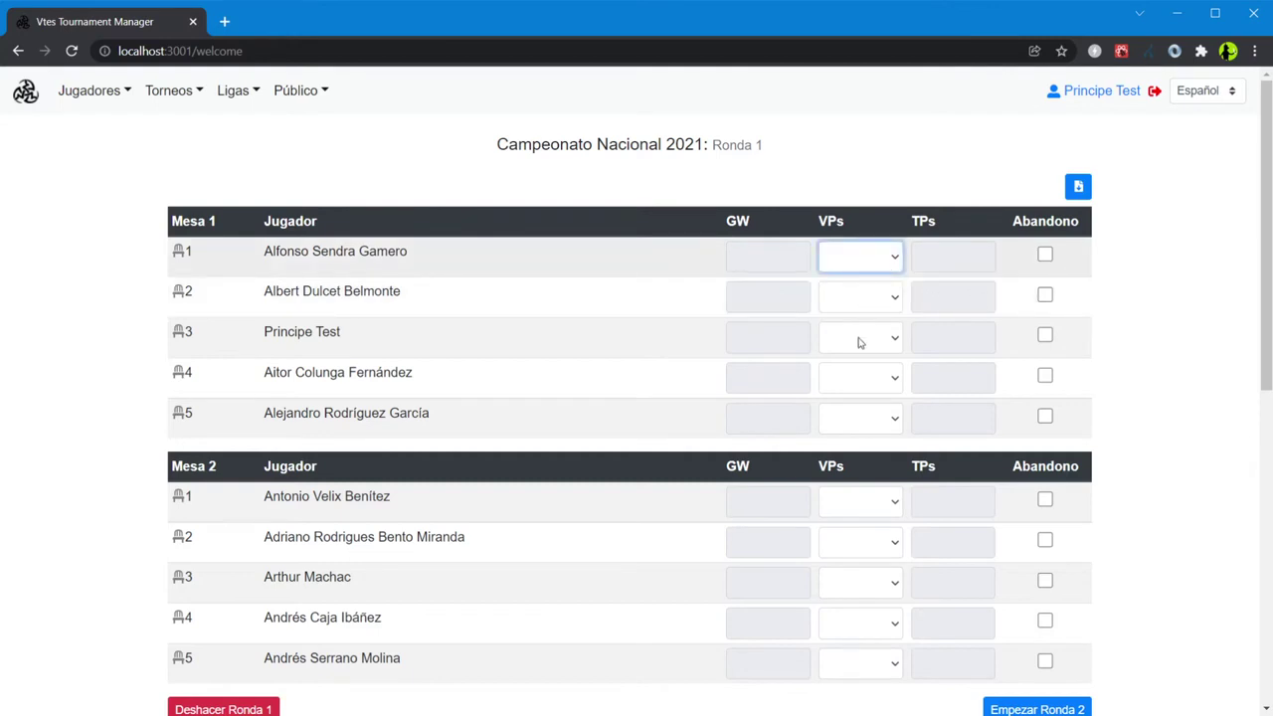
key("1")
key("Tab")
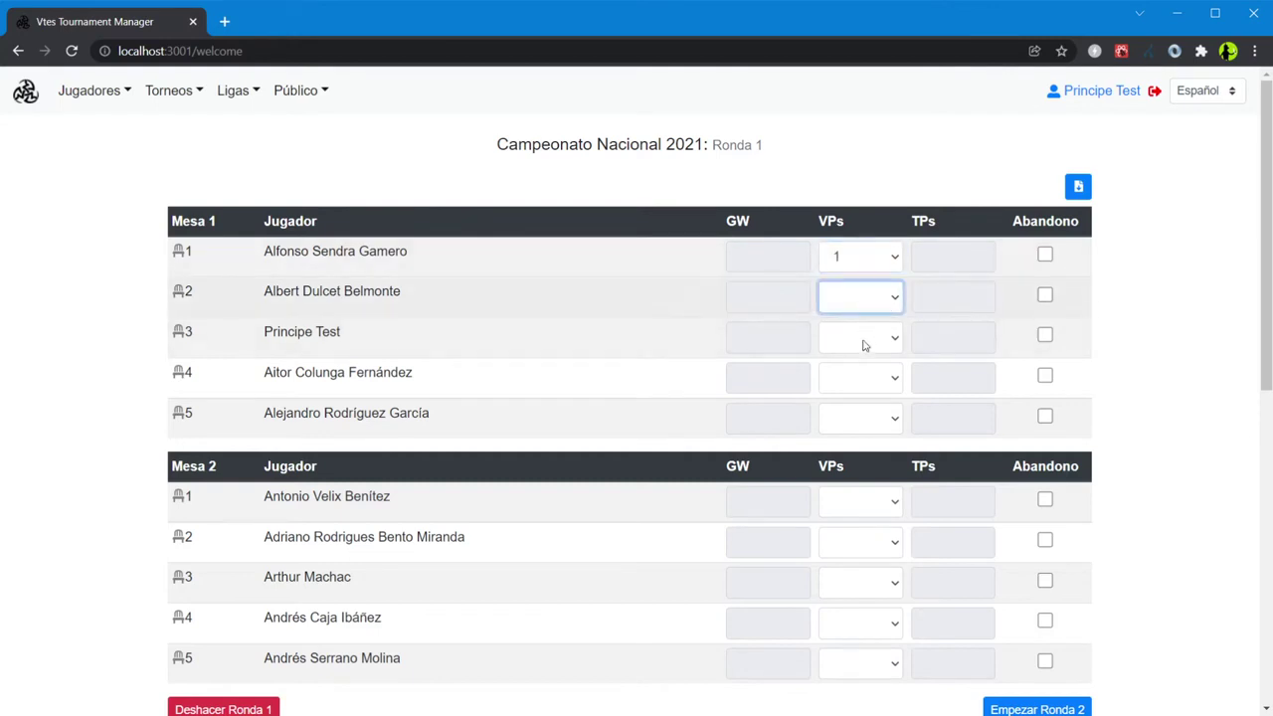
key("0")
key("Tab")
key("2")
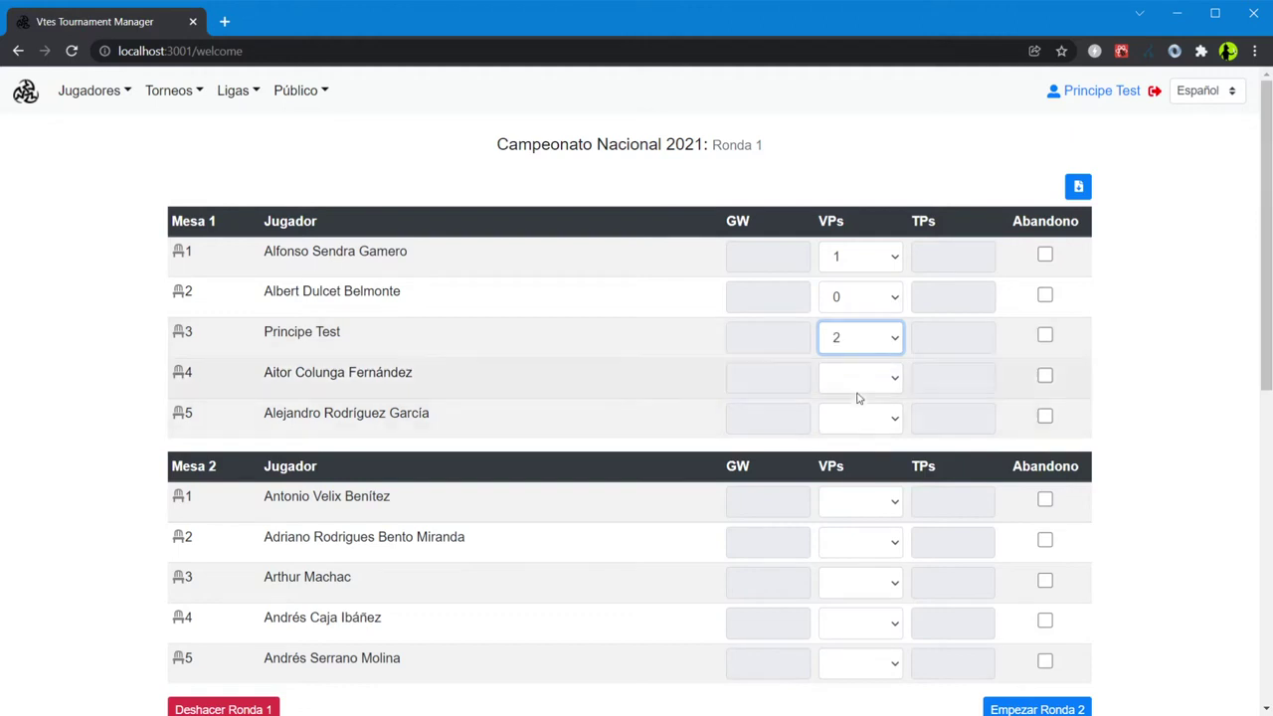
key("Tab")
key("0")
key("Tab")
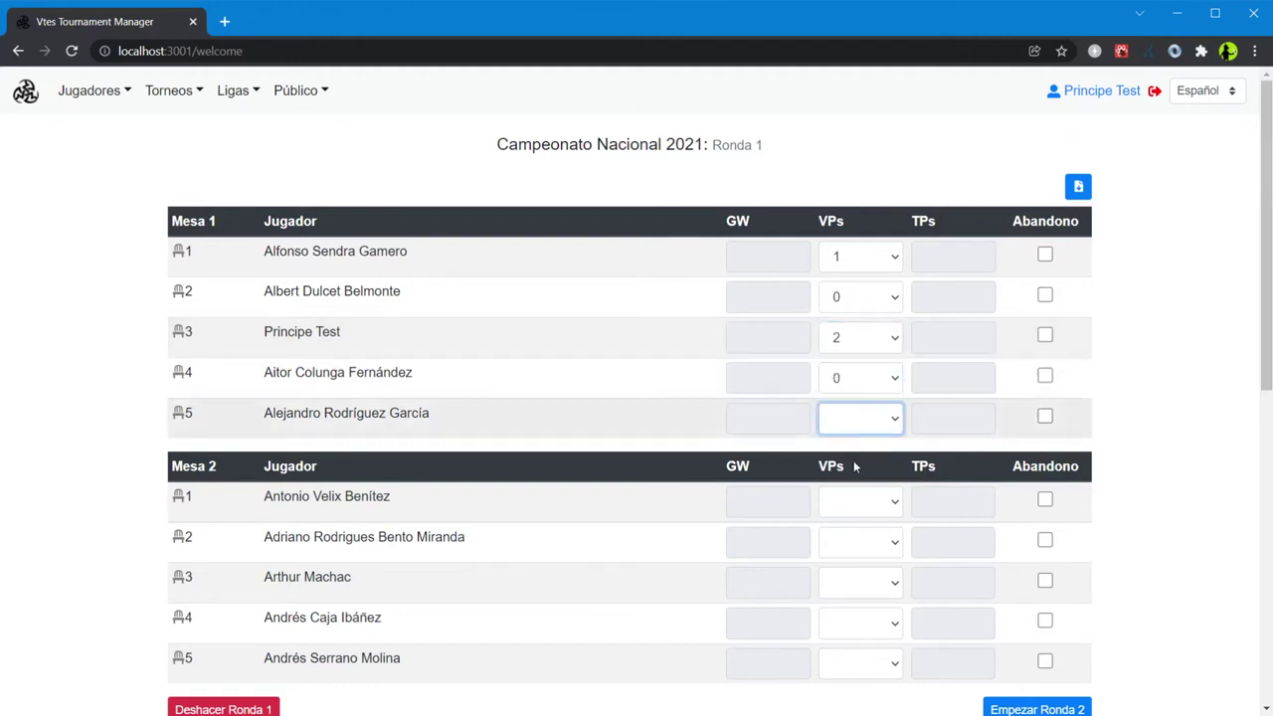
key("0")
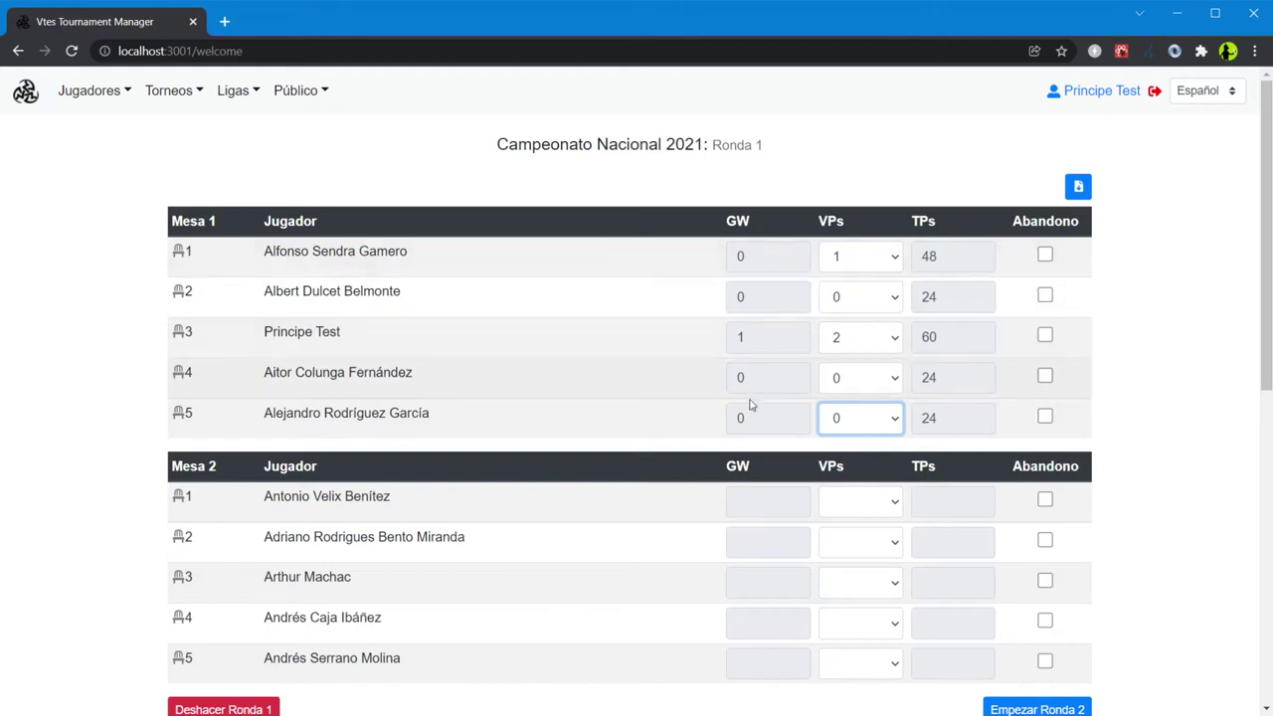
double_click(756, 335)
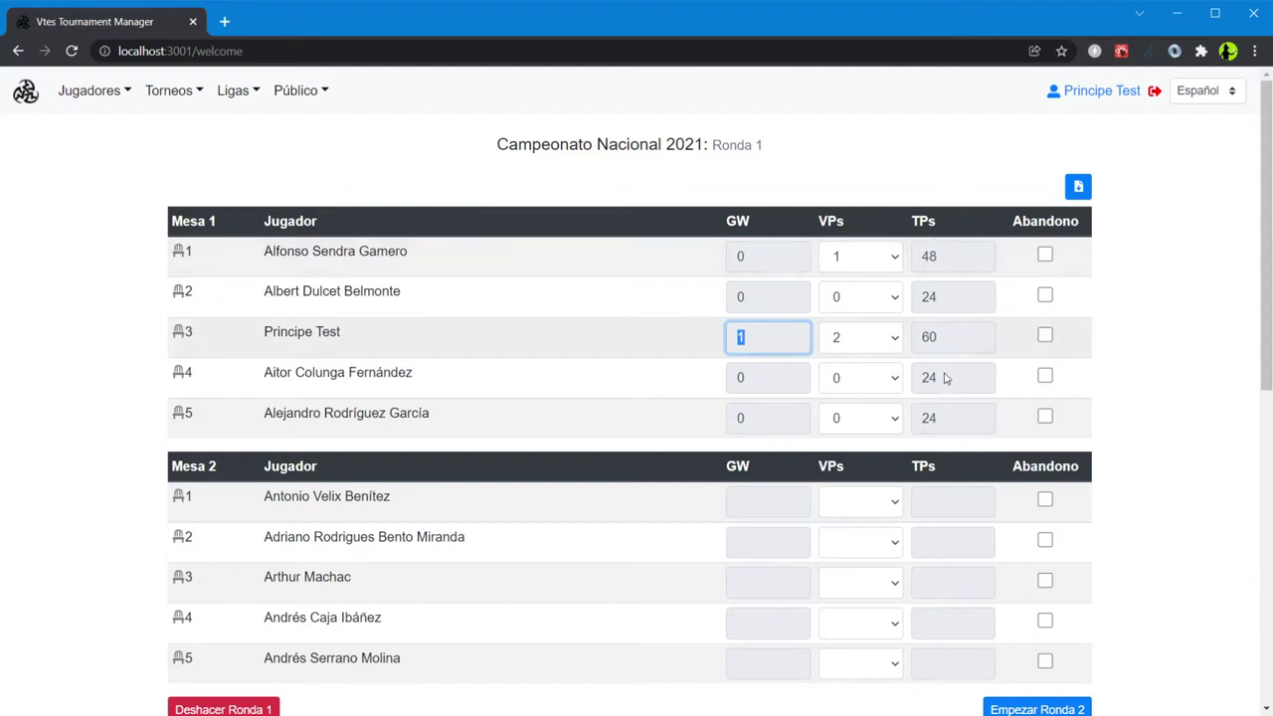
Set Mesa 2's five VPs dropdowns to 2.5, 0, 4, 0 and 0
scroll(1181, 423, "down", 1)
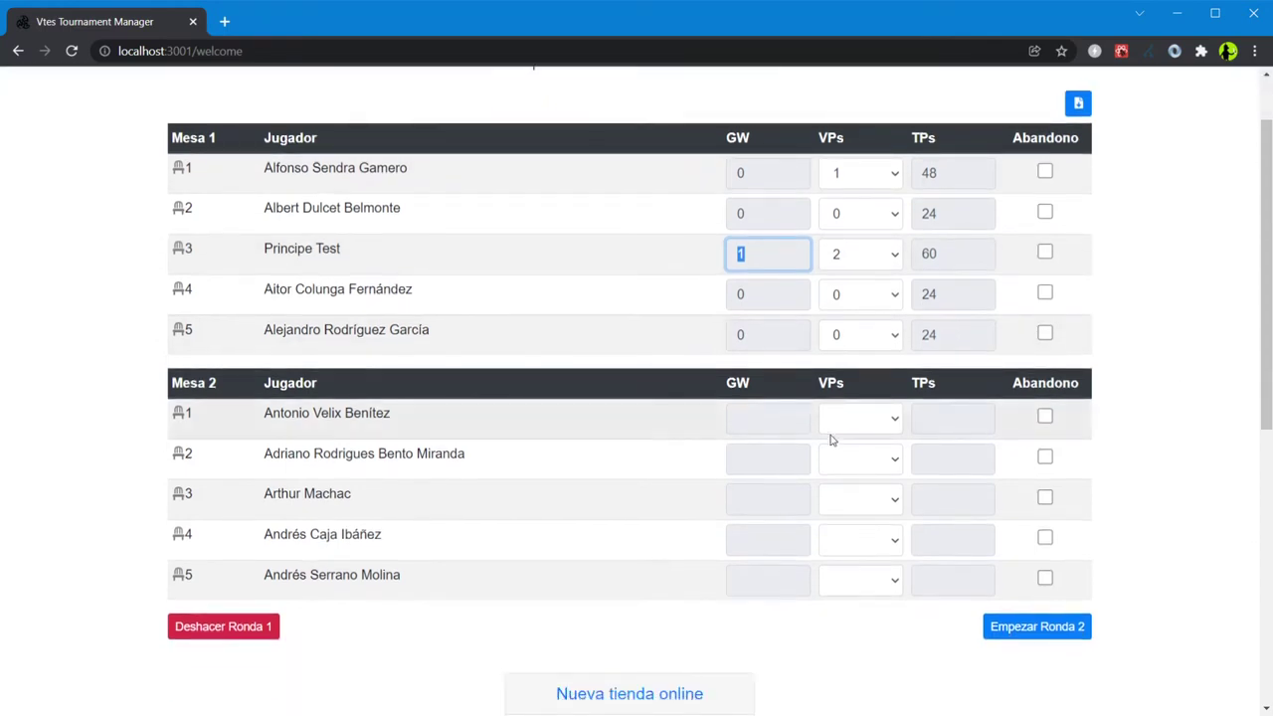
left_click(852, 422)
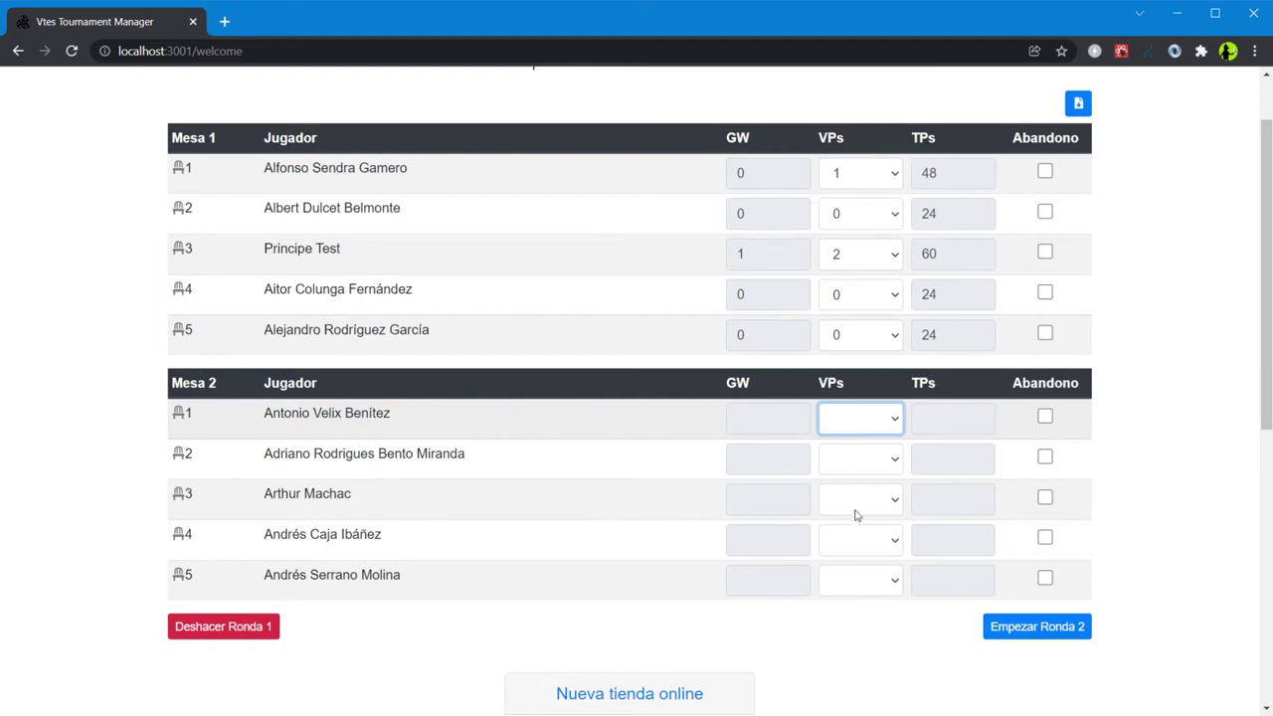
left_click(852, 542)
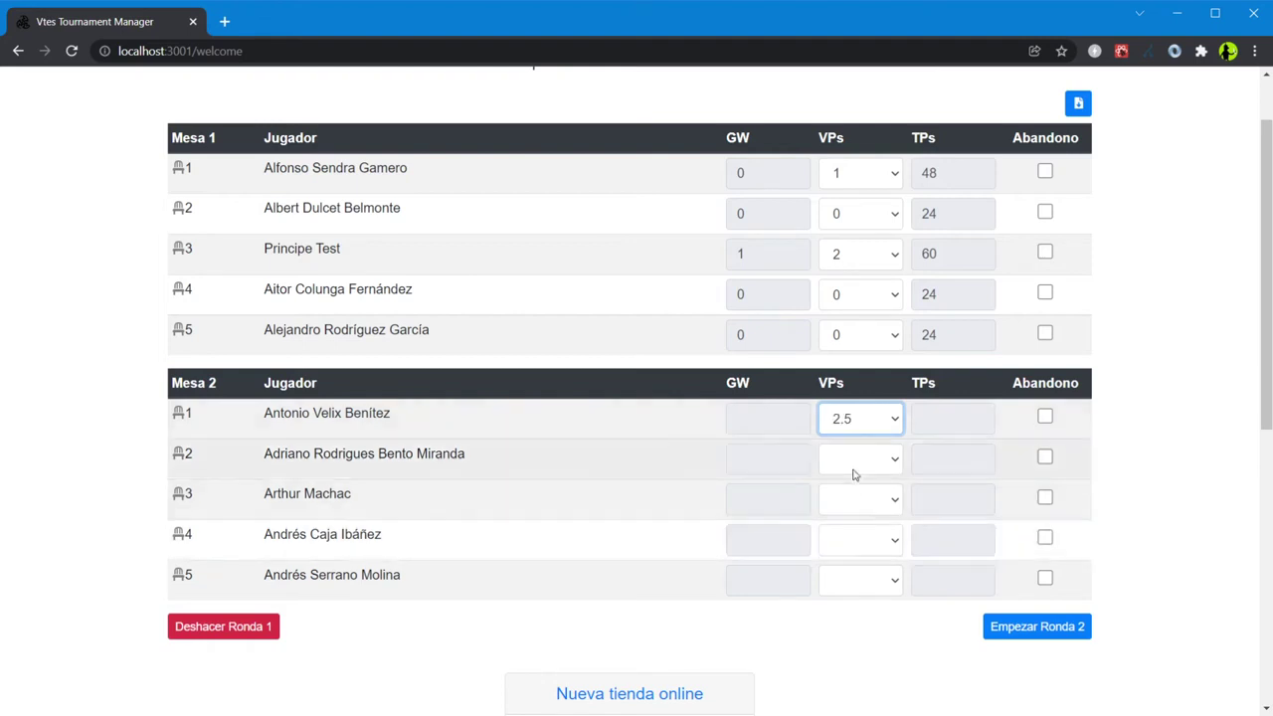
left_click(852, 469)
left_click(852, 502)
left_click(852, 509)
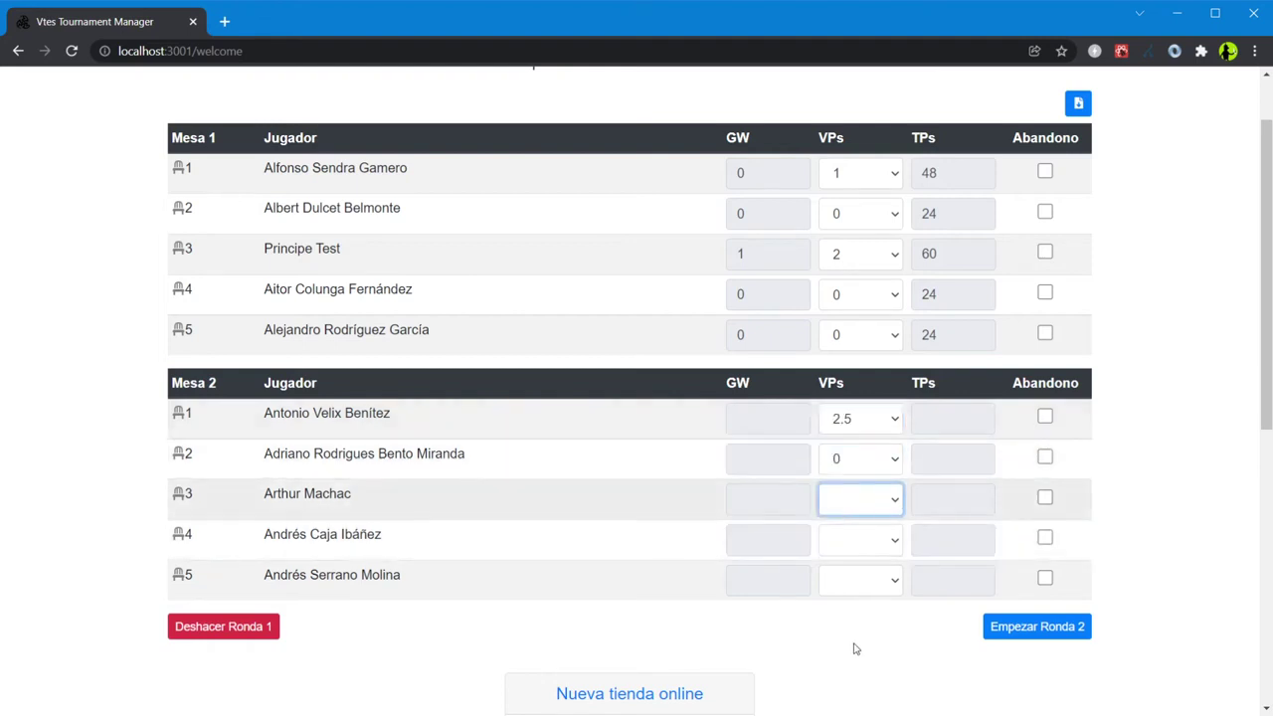
left_click(855, 677)
left_click(856, 542)
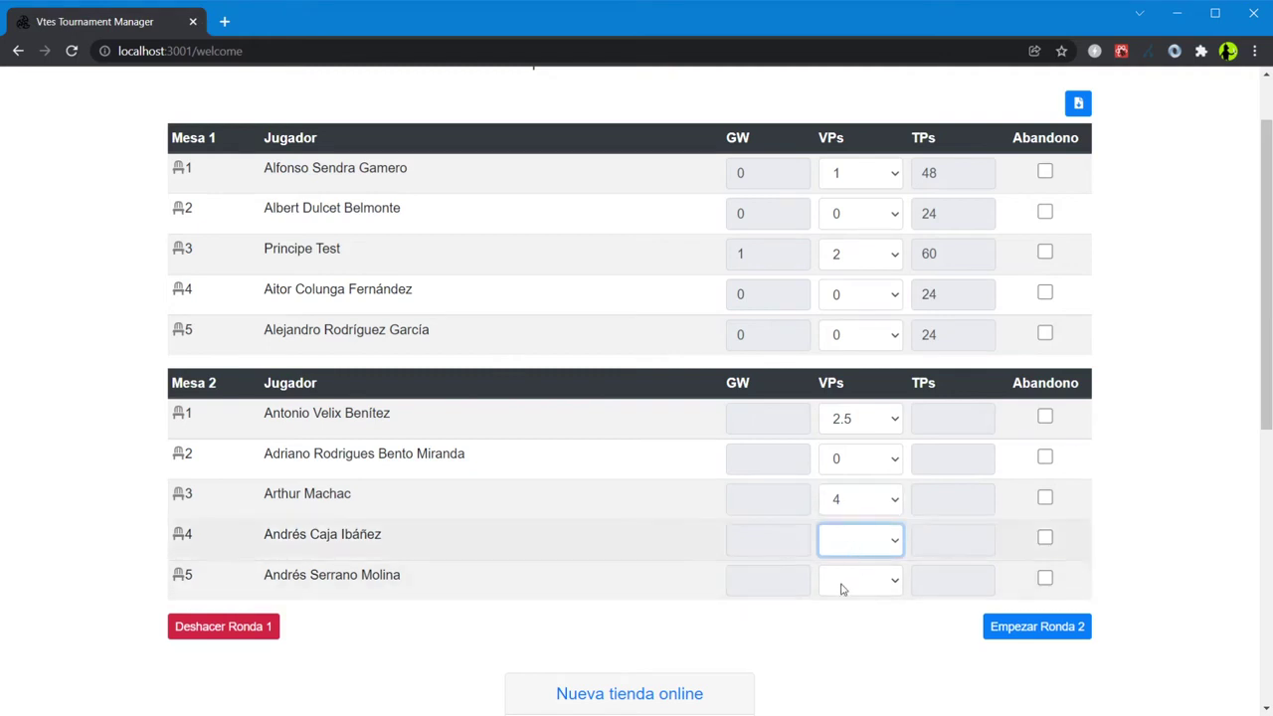
left_click(846, 585)
left_click(846, 580)
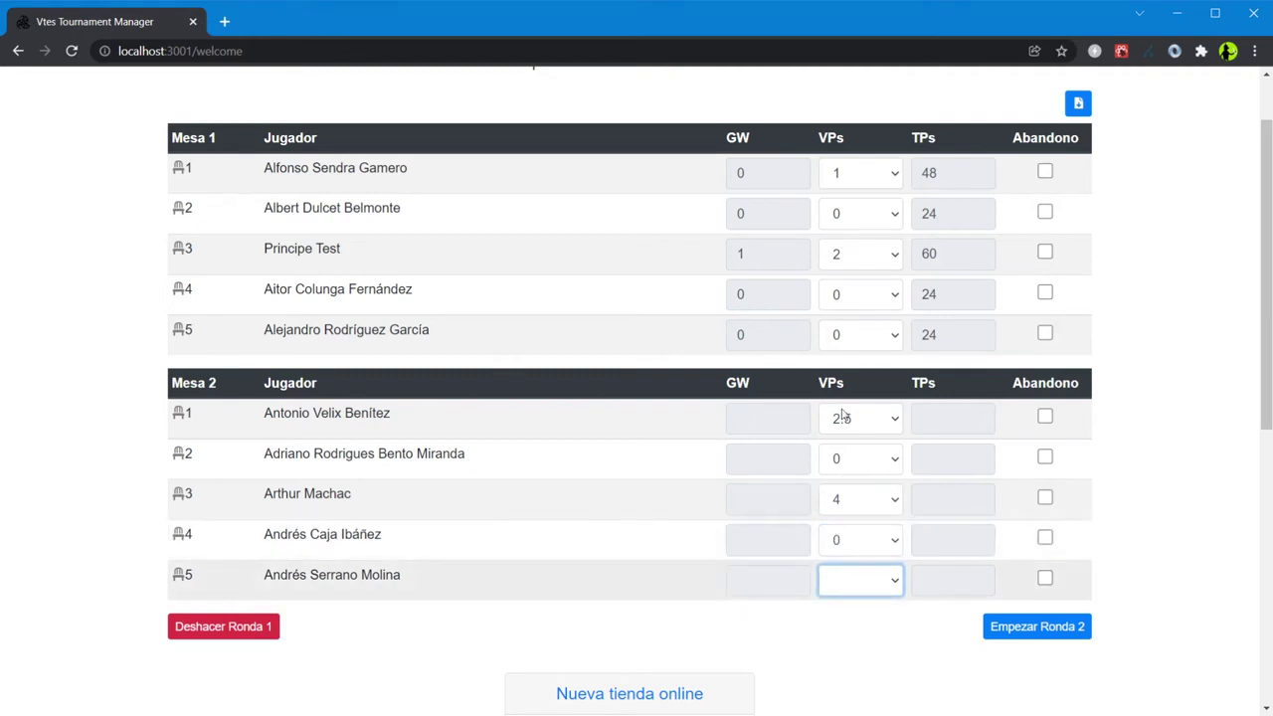
key("0")
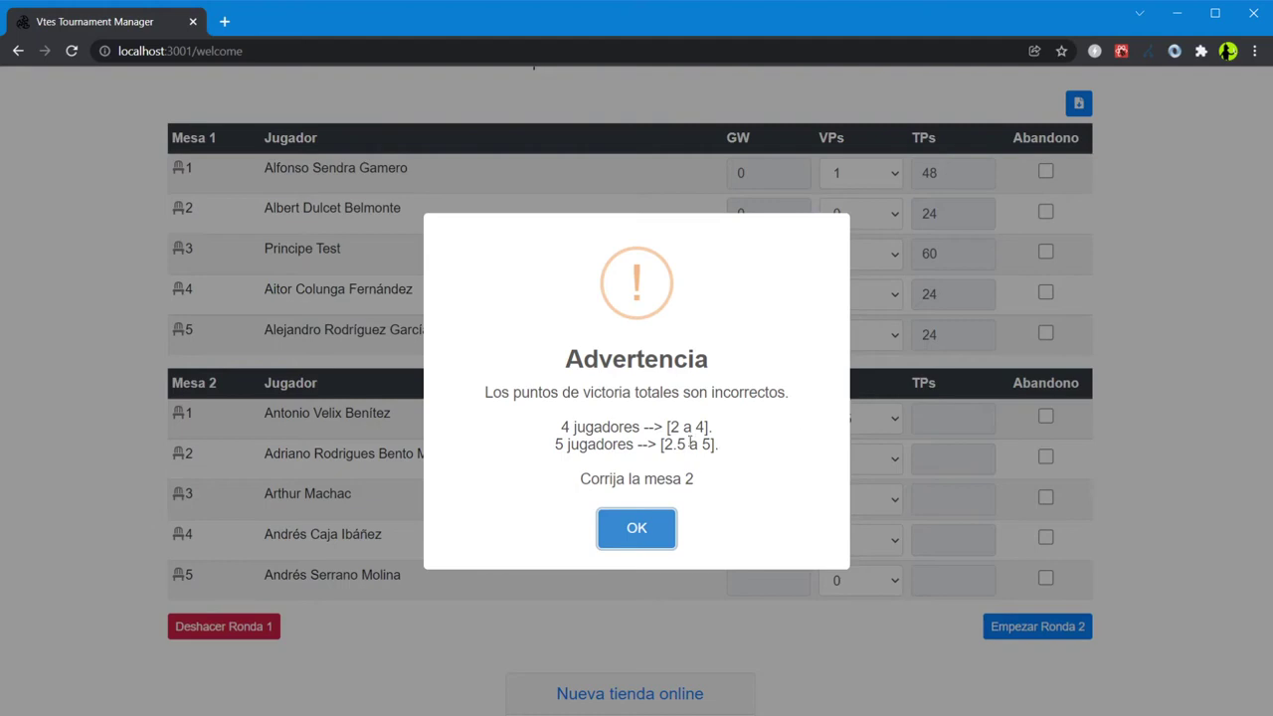
Highlight the 2.5-to-5 valid range and 'Corrija la mesa 2' lines, then close the Advertencia with OK
left_click_drag(554, 450, 700, 453)
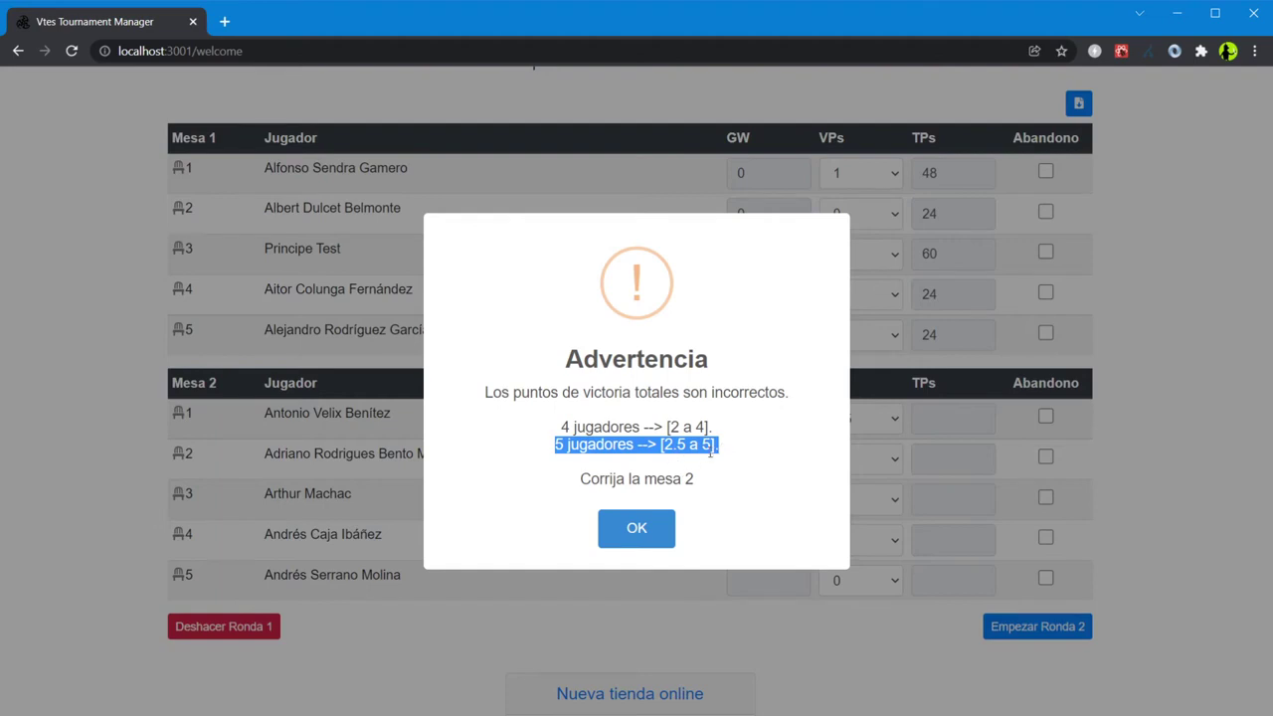
left_click_drag(583, 478, 704, 483)
left_click(660, 528)
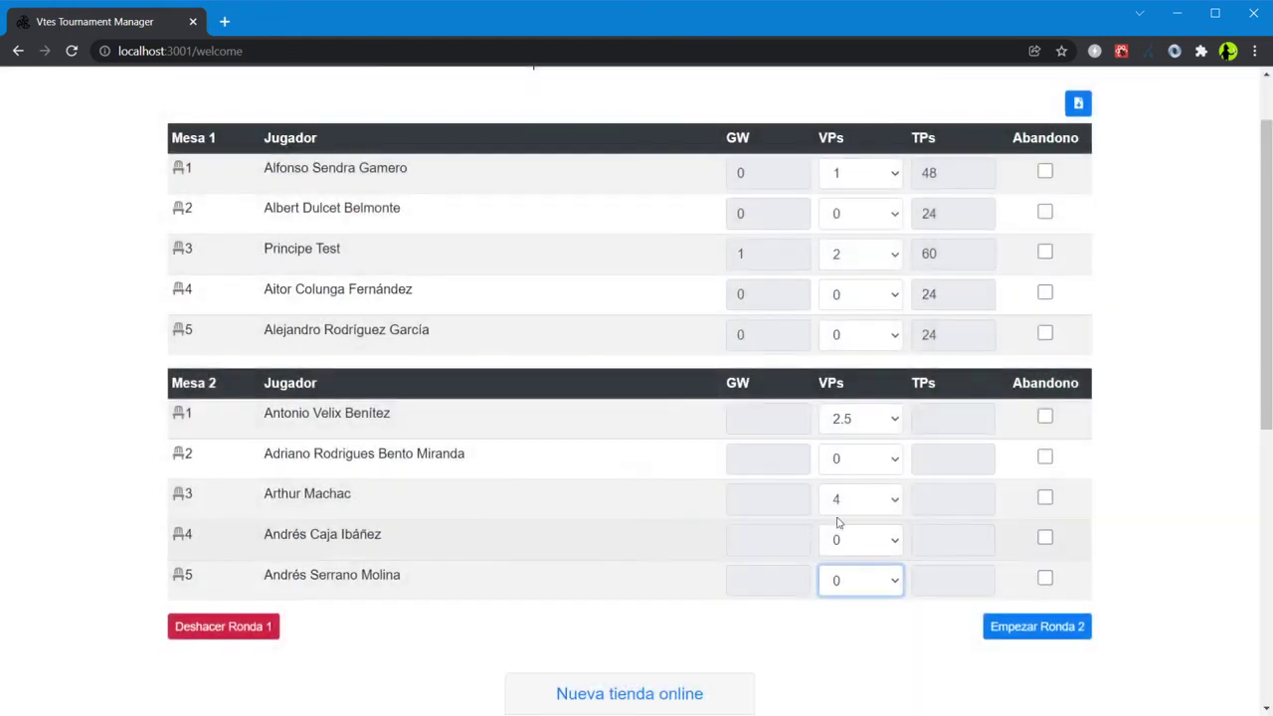
Lower the third Mesa 2 player's VPs from 4 to 1.5
left_click(853, 501)
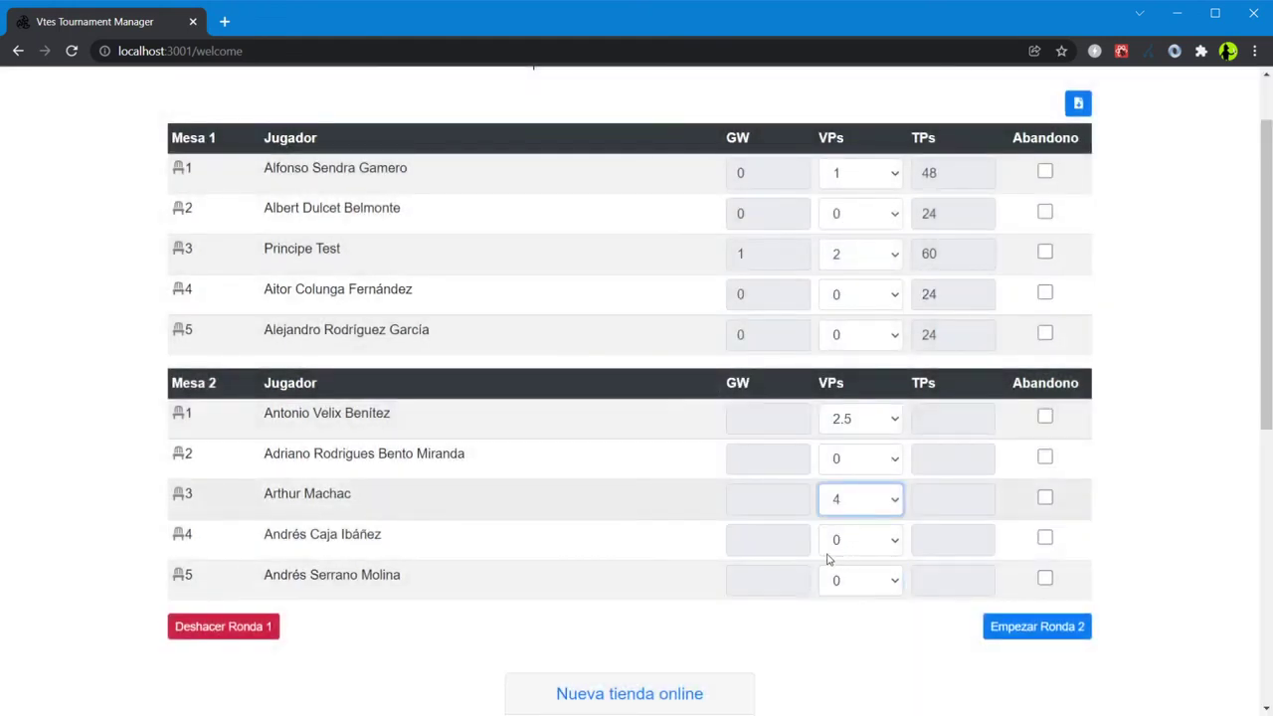
left_click(858, 603)
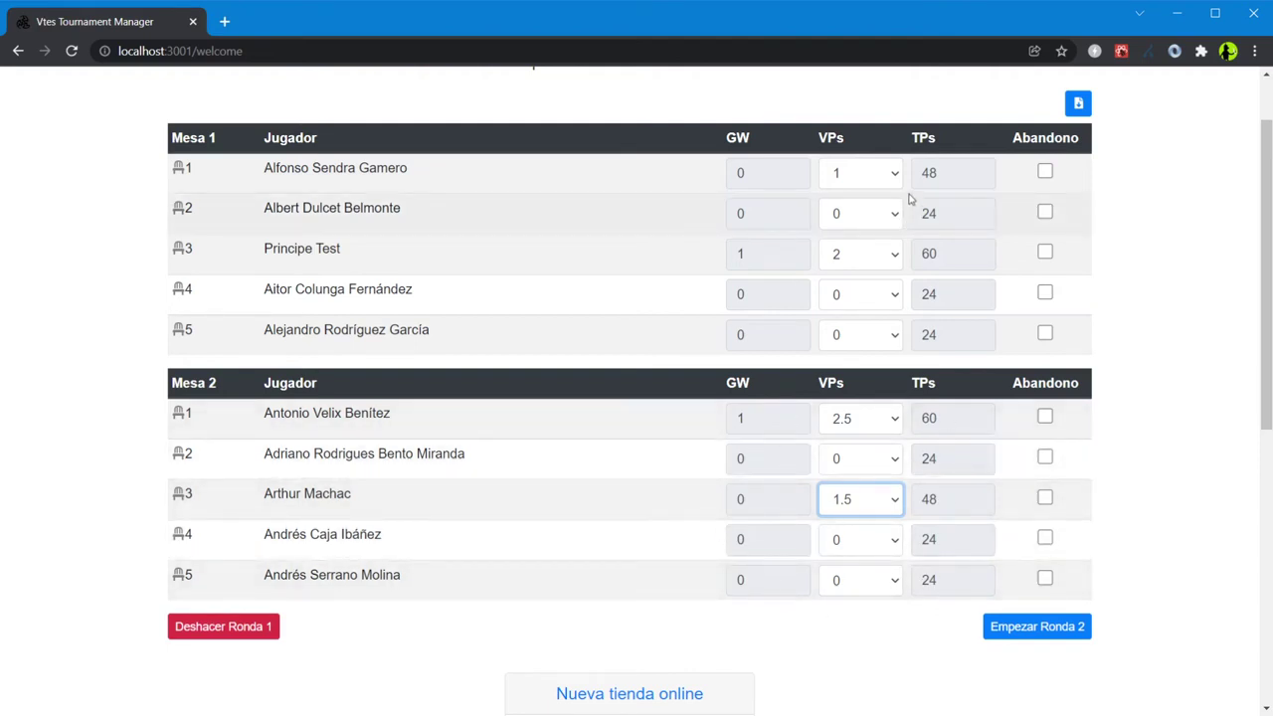
Start Ronda 2 with Empezar Ronda 2 and scroll through the new seating
left_click(1052, 633)
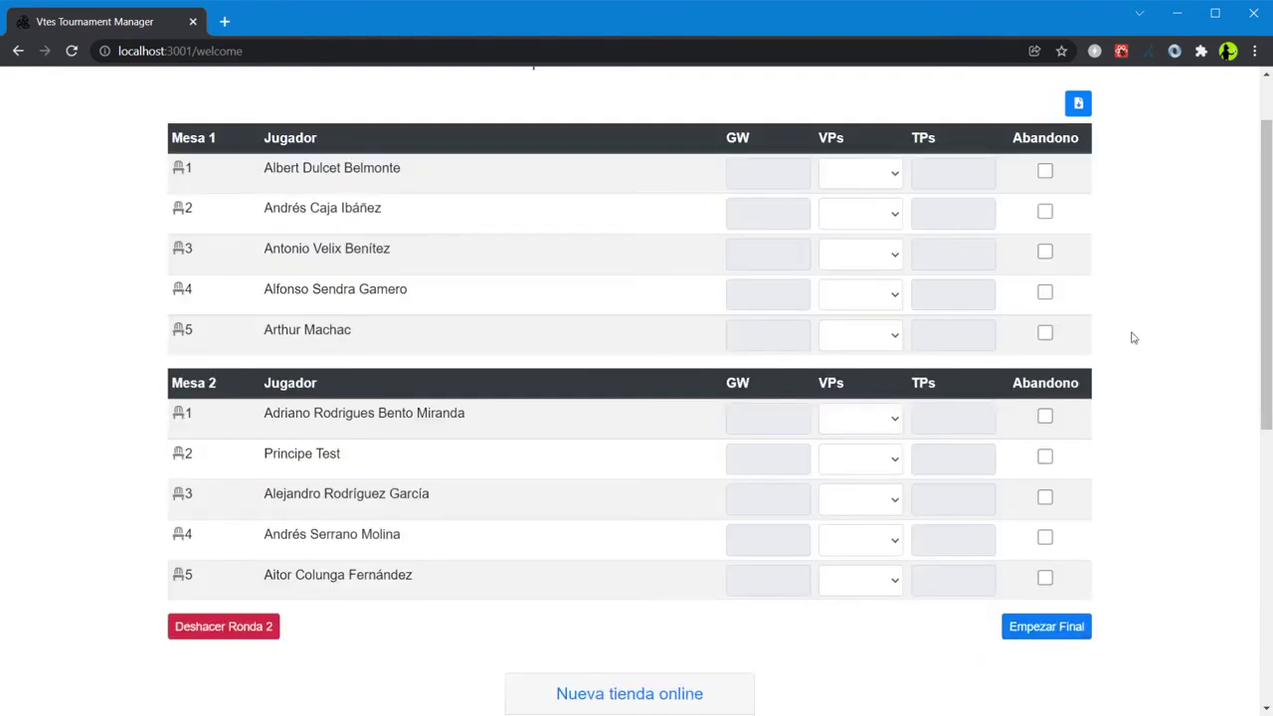
scroll(1122, 376, "up", 1)
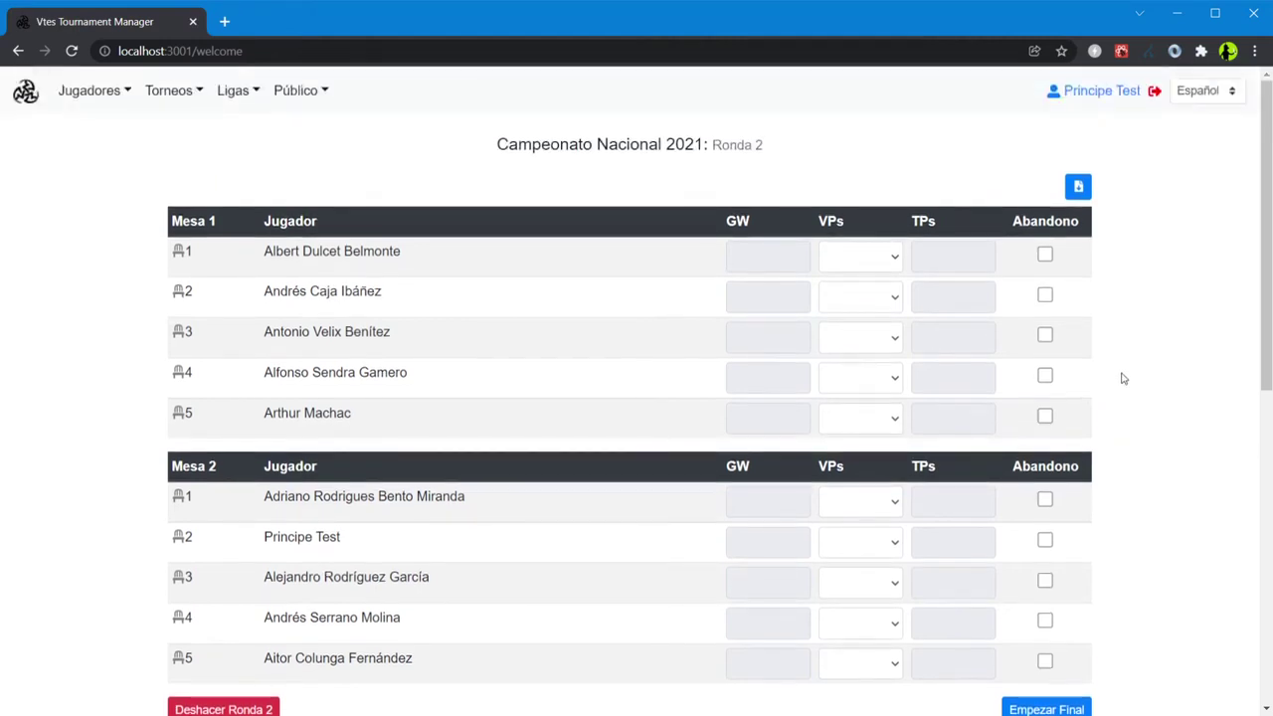
scroll(1122, 378, "down", 1)
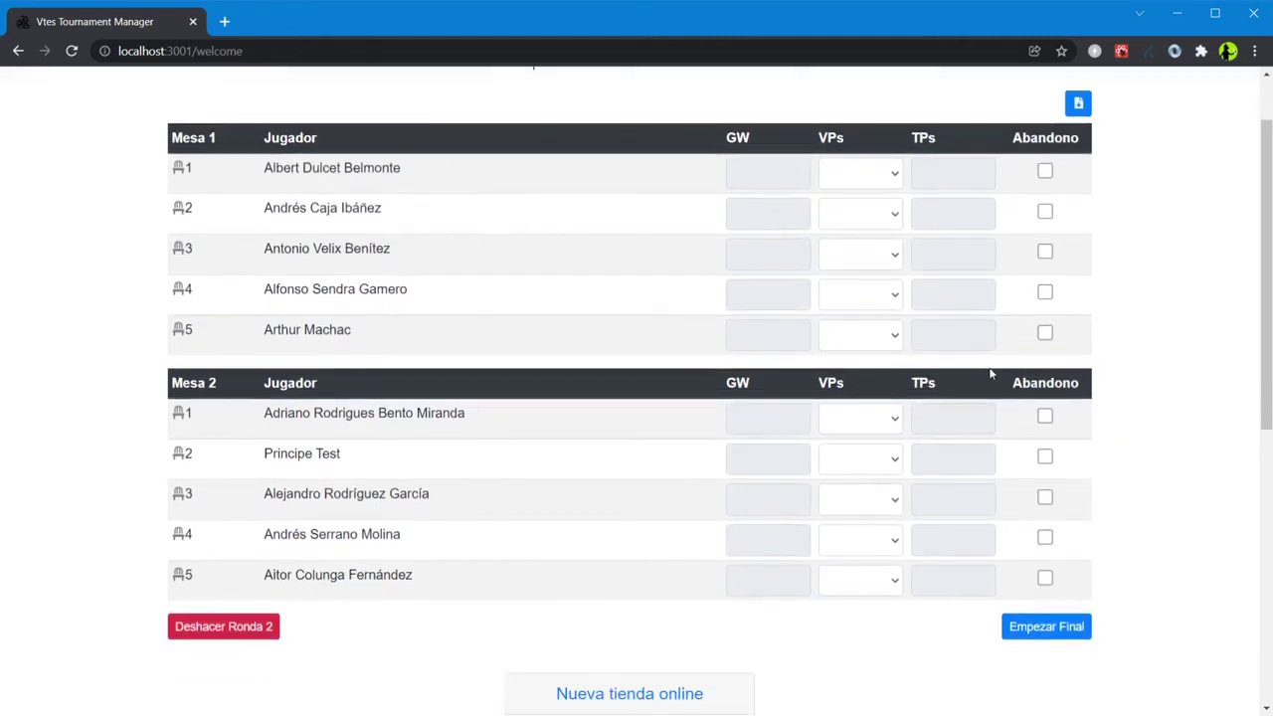
scroll(1187, 308, "up", 1)
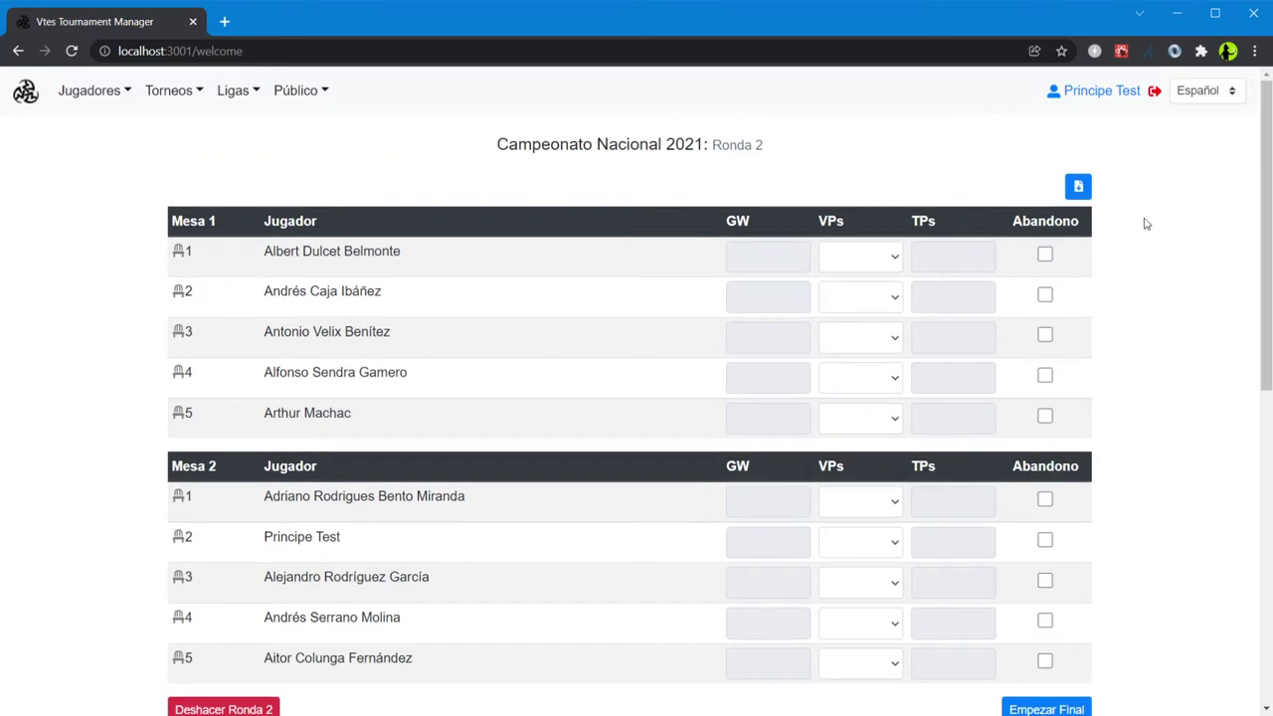
Use the document button at the top right and recheck the Ronda 2 tables
left_click(1082, 189)
left_click(1082, 191)
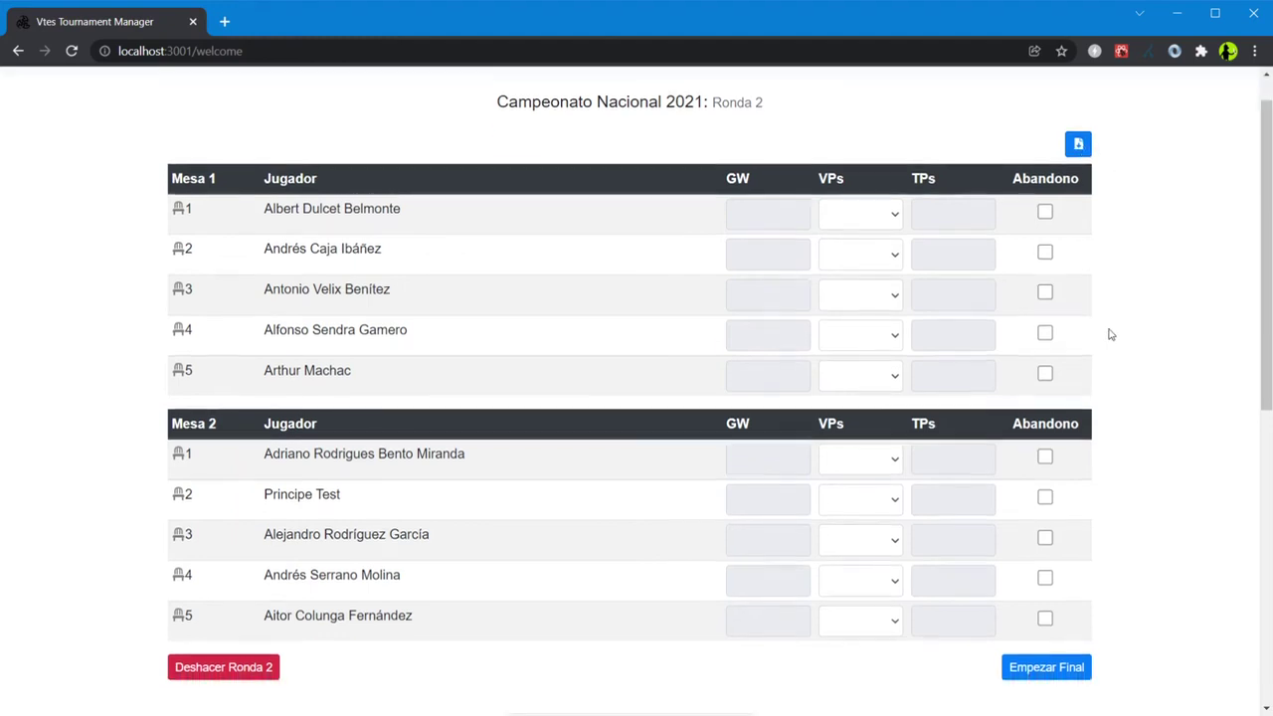
scroll(1108, 332, "down", 2)
scroll(1140, 372, "up", 1)
Record Ronda 2 table 1's VPs as 2, 0, 0, 1 and 0
left_click(875, 184)
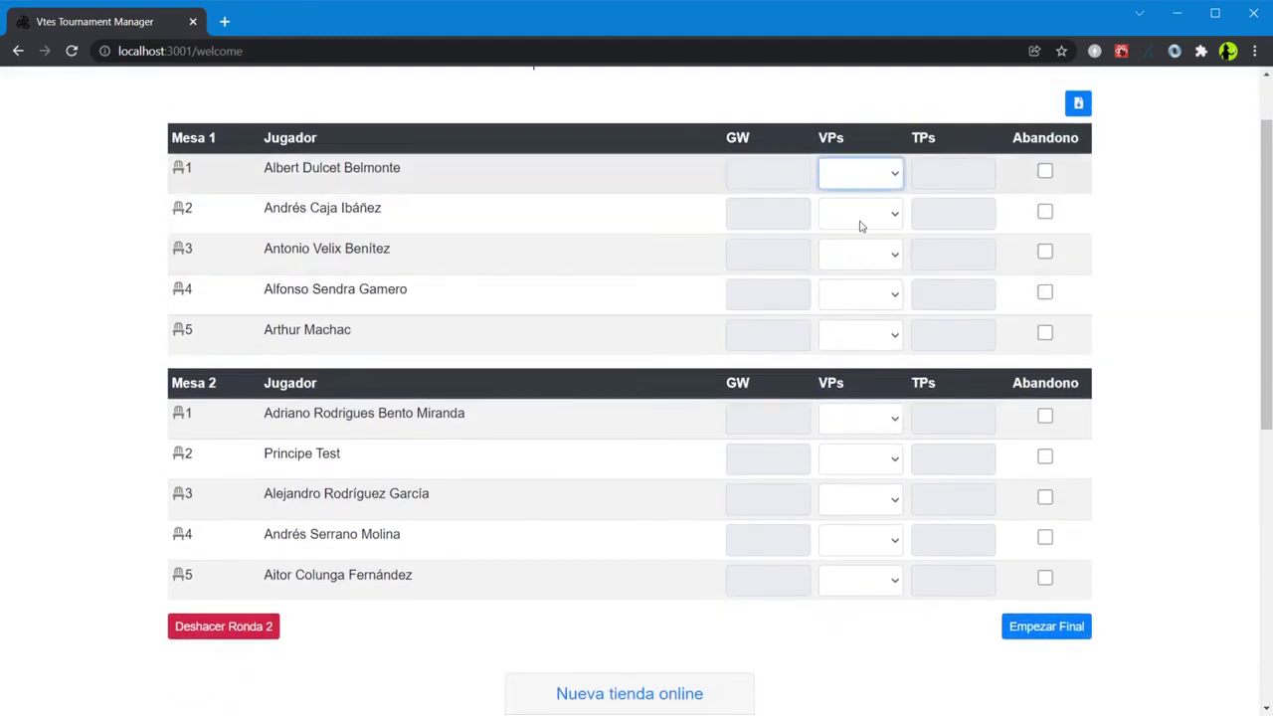
left_click(862, 244)
left_click(862, 229)
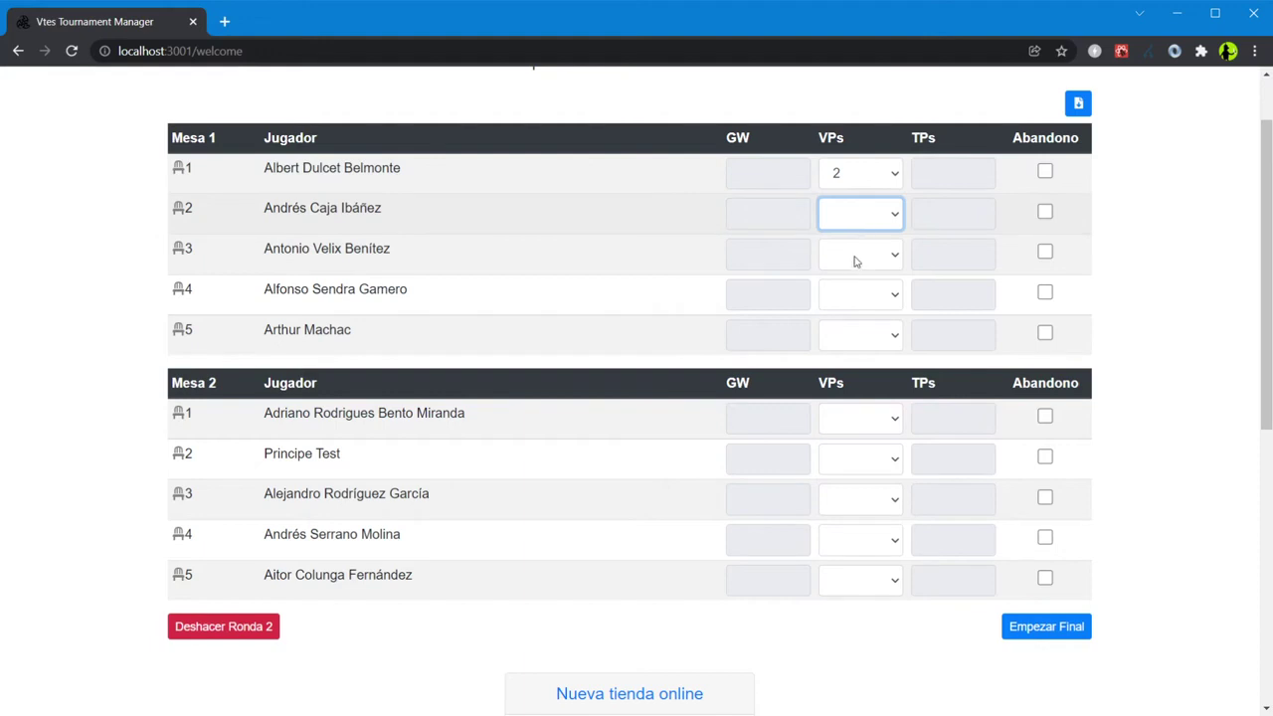
left_click(853, 256)
left_click(853, 255)
left_click(861, 298)
left_click(861, 298)
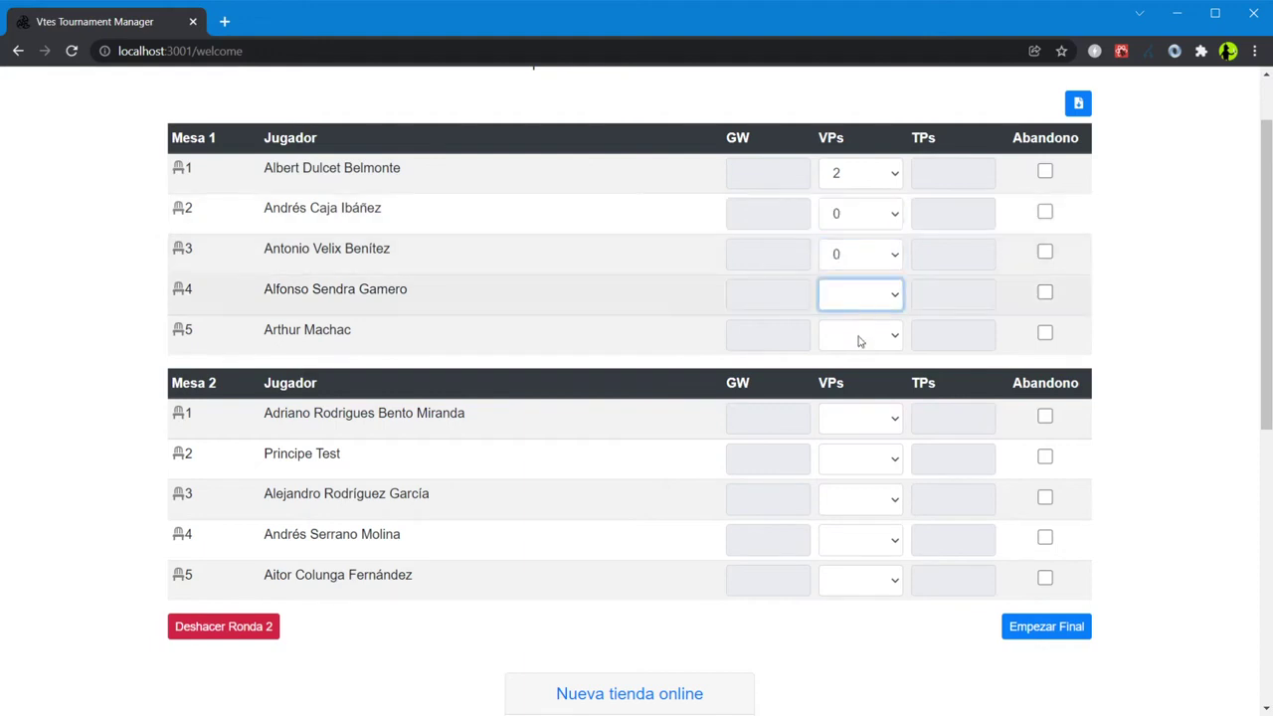
left_click(857, 366)
left_click(862, 343)
left_click(858, 375)
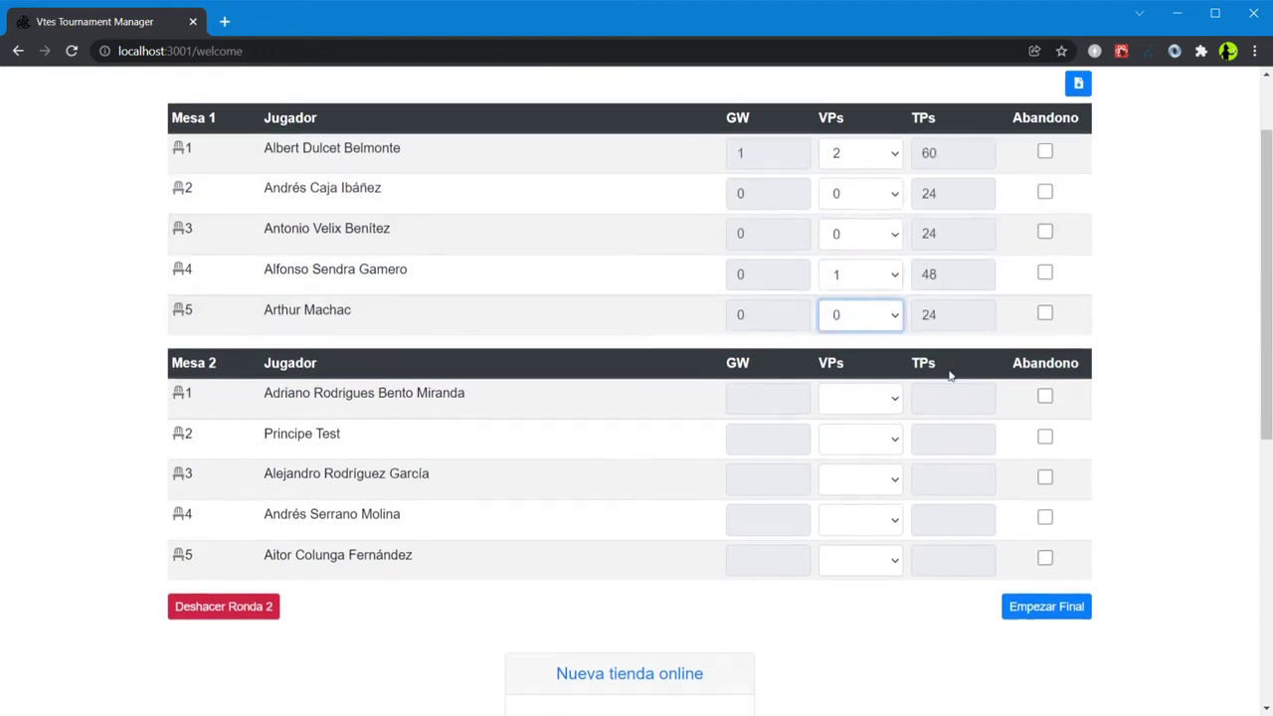
scroll(895, 348, "down", 2)
left_click(862, 262)
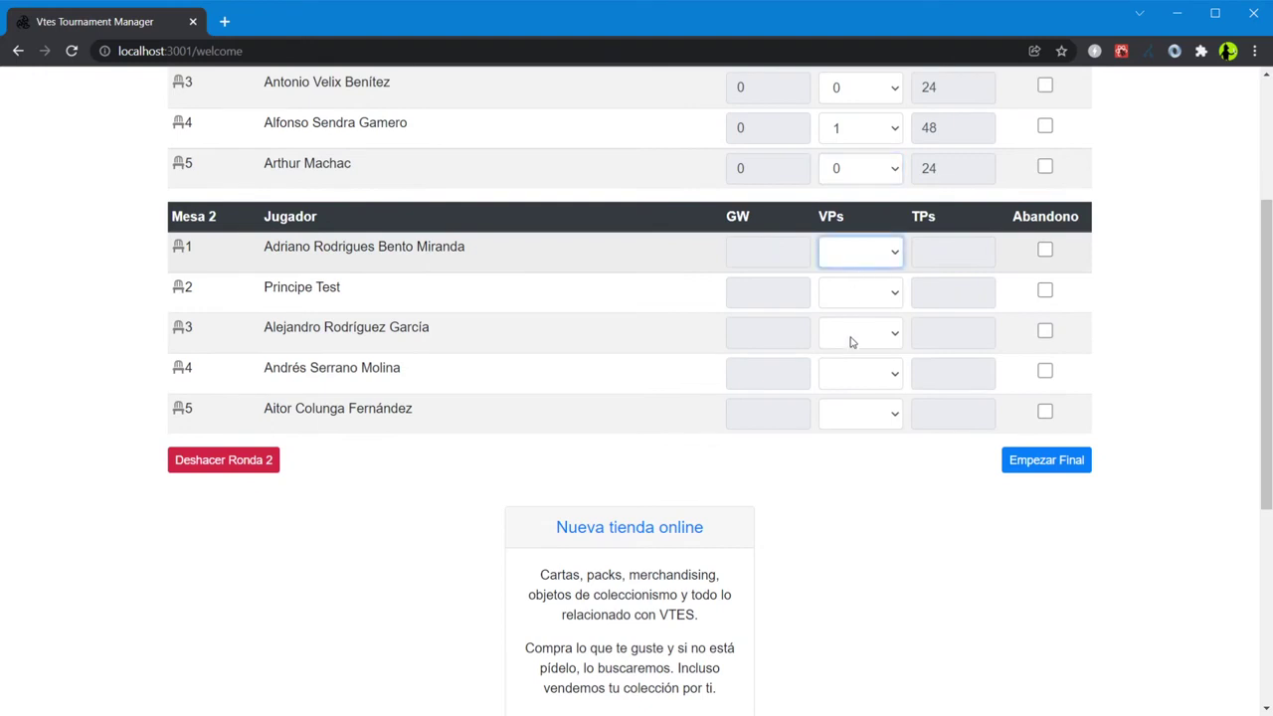
Record table 2's VPs as 3, 0, 0, 0 and 1, then start the final
left_click(851, 394)
left_click(860, 298)
left_click(856, 340)
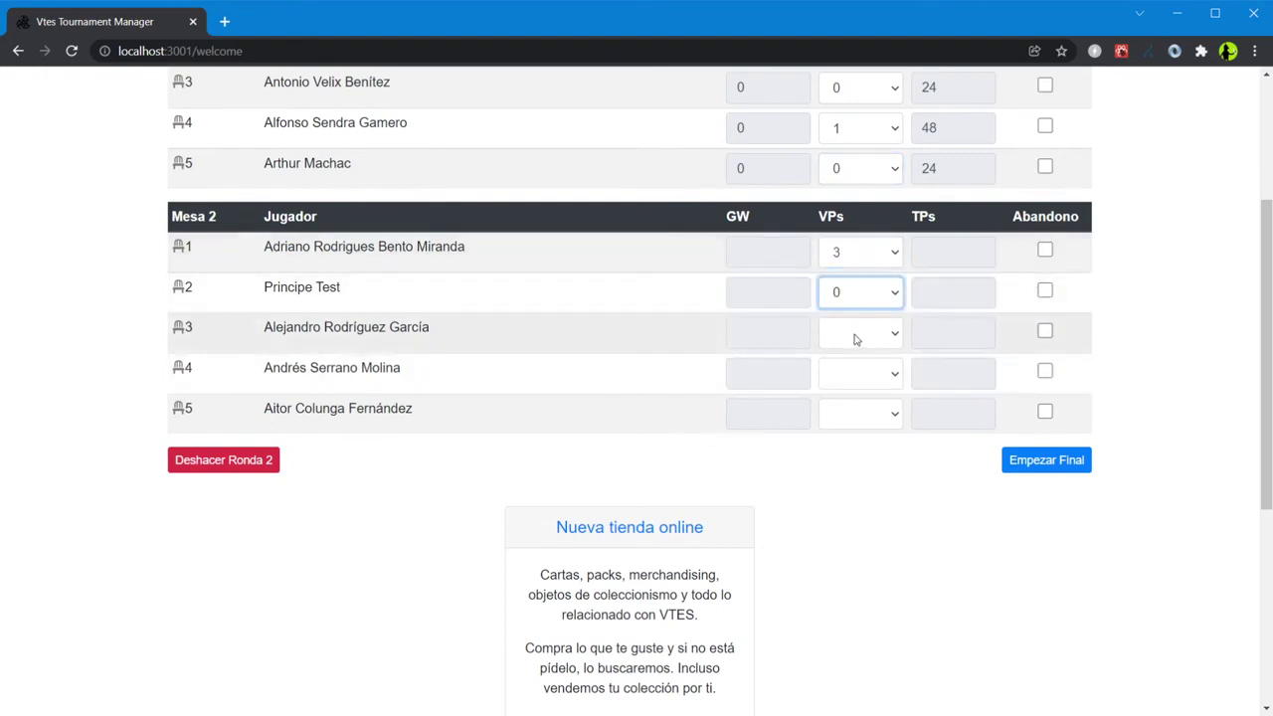
left_click(855, 338)
left_click(853, 378)
left_click(853, 380)
left_click(851, 402)
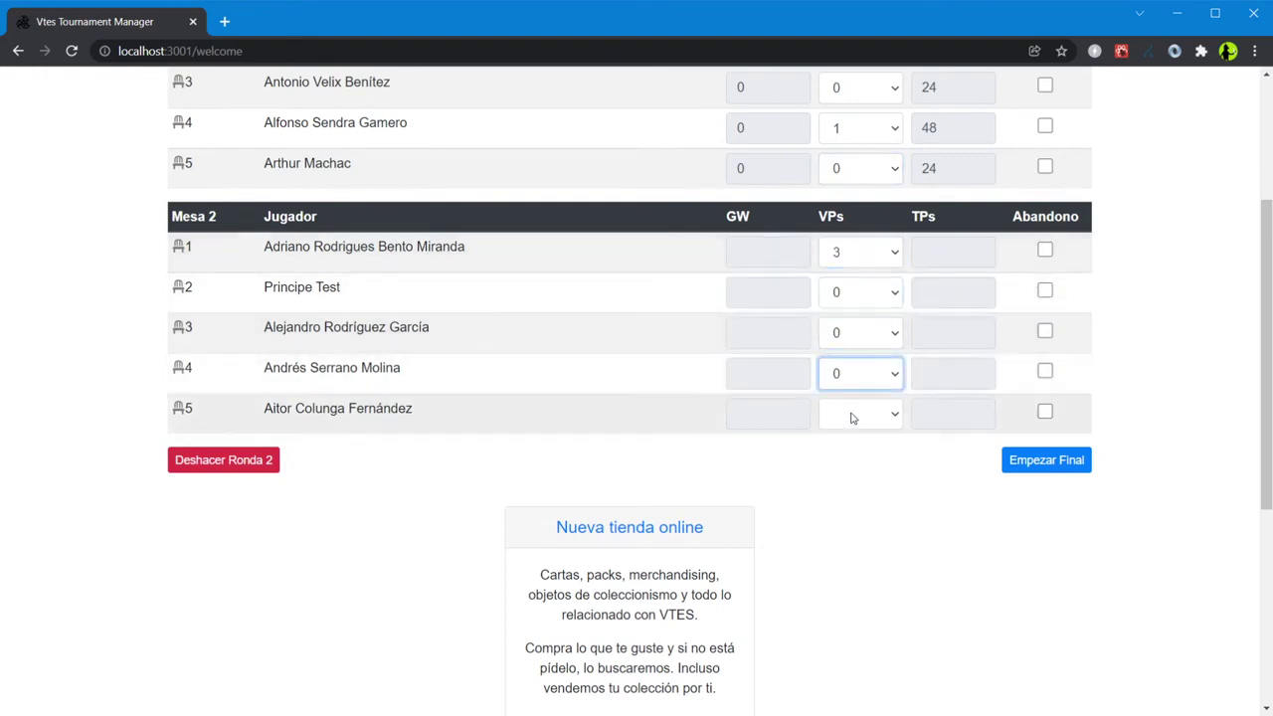
left_click(853, 416)
left_click(867, 486)
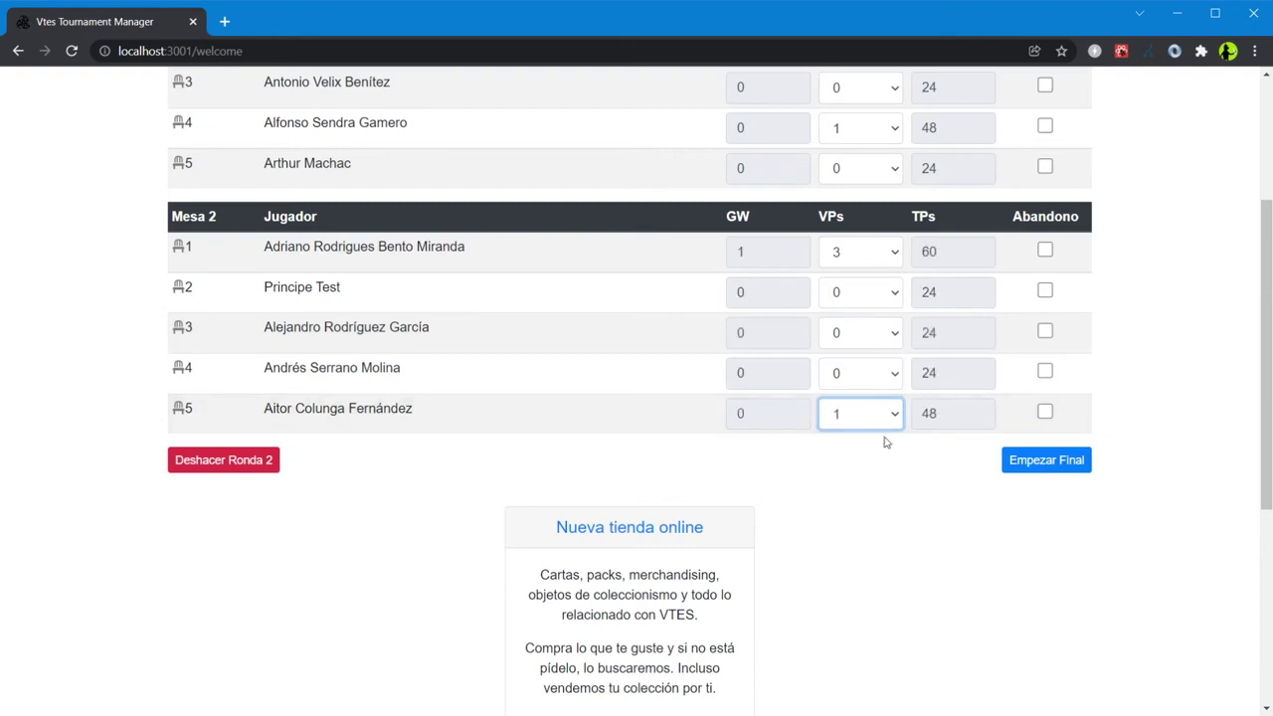
left_click(1039, 463)
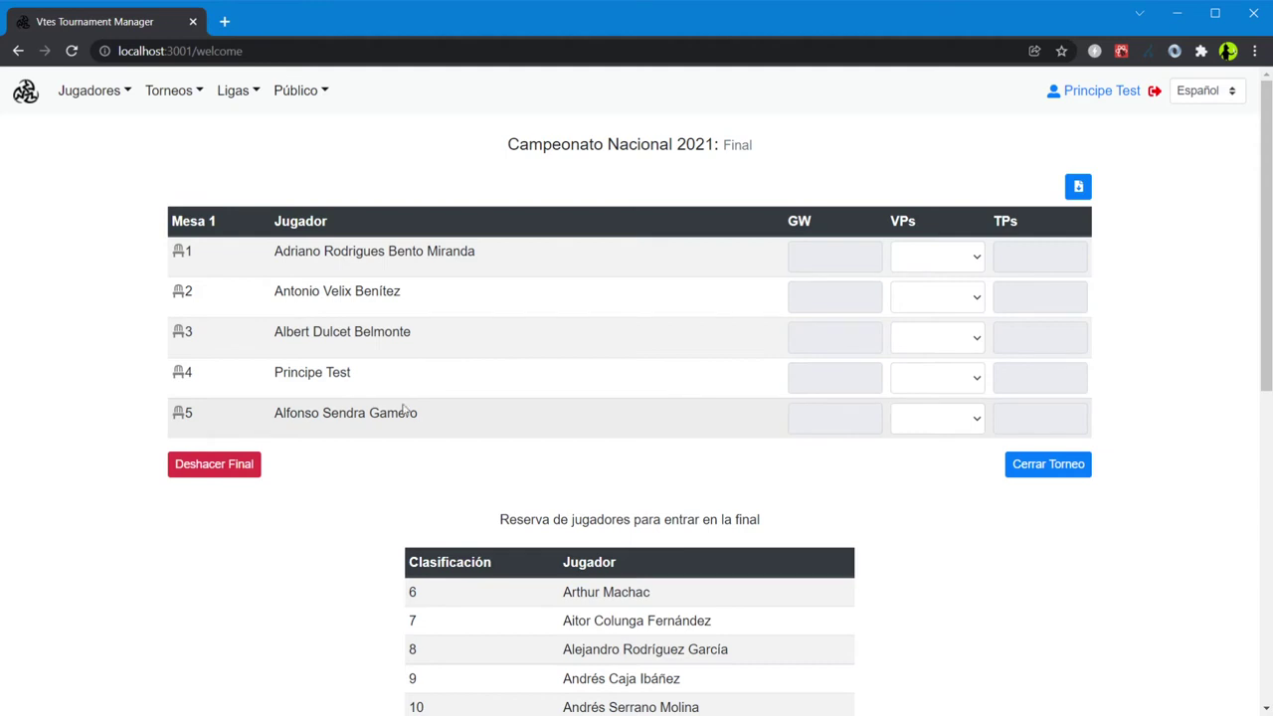
Review the Final's Mesa 1 table and the reserve list, highlighting the five reserves' names
scroll(405, 408, "down", 2)
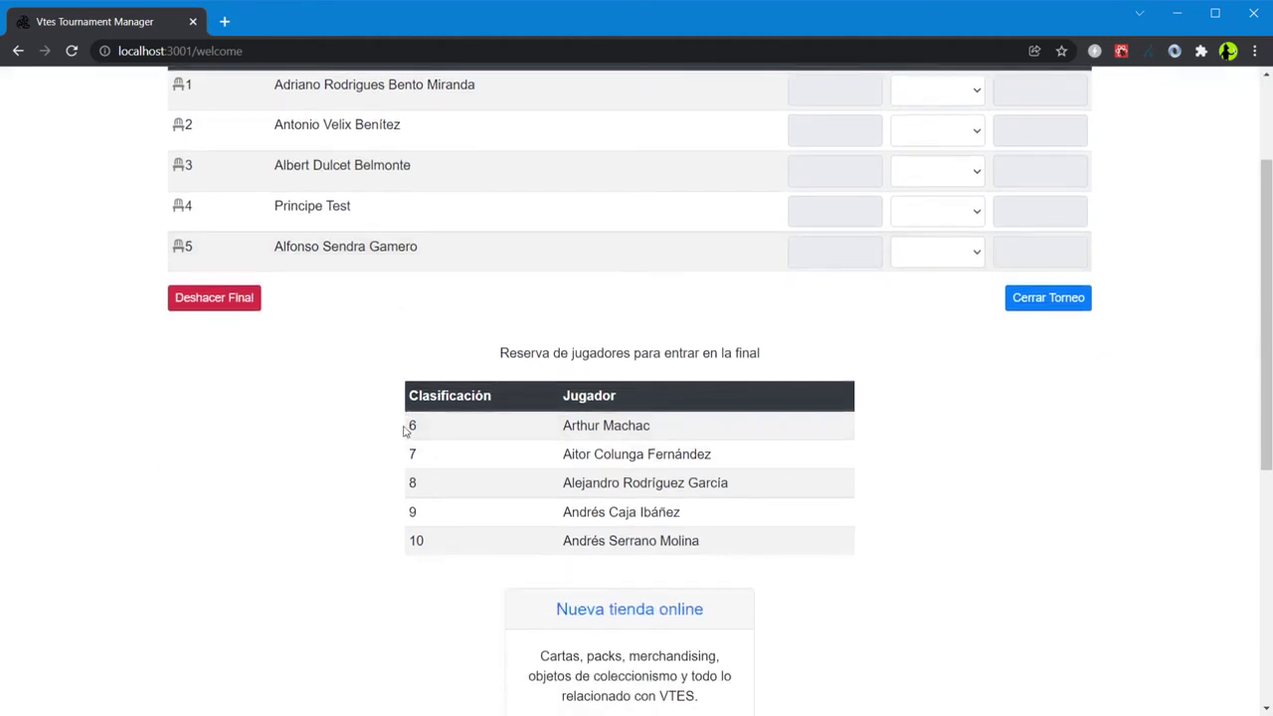
left_click_drag(553, 428, 731, 538)
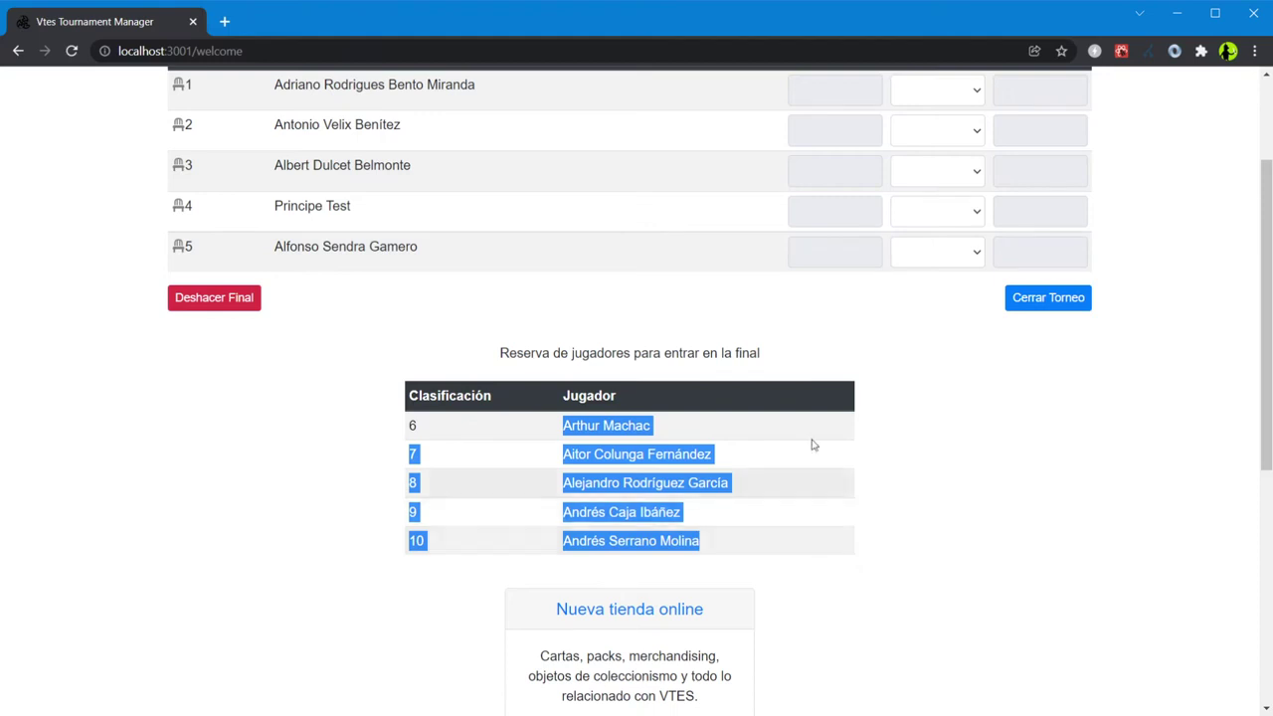
left_click(899, 435)
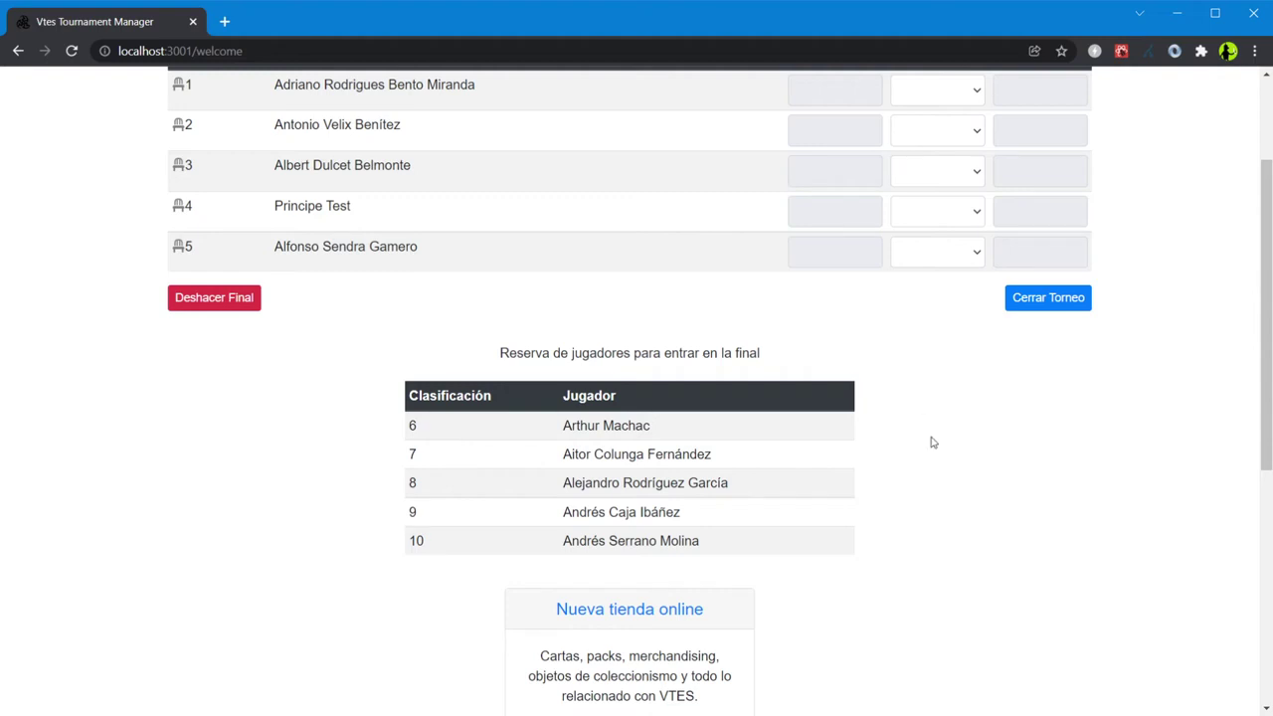
scroll(929, 467, "up", 3)
scroll(929, 497, "down", 1)
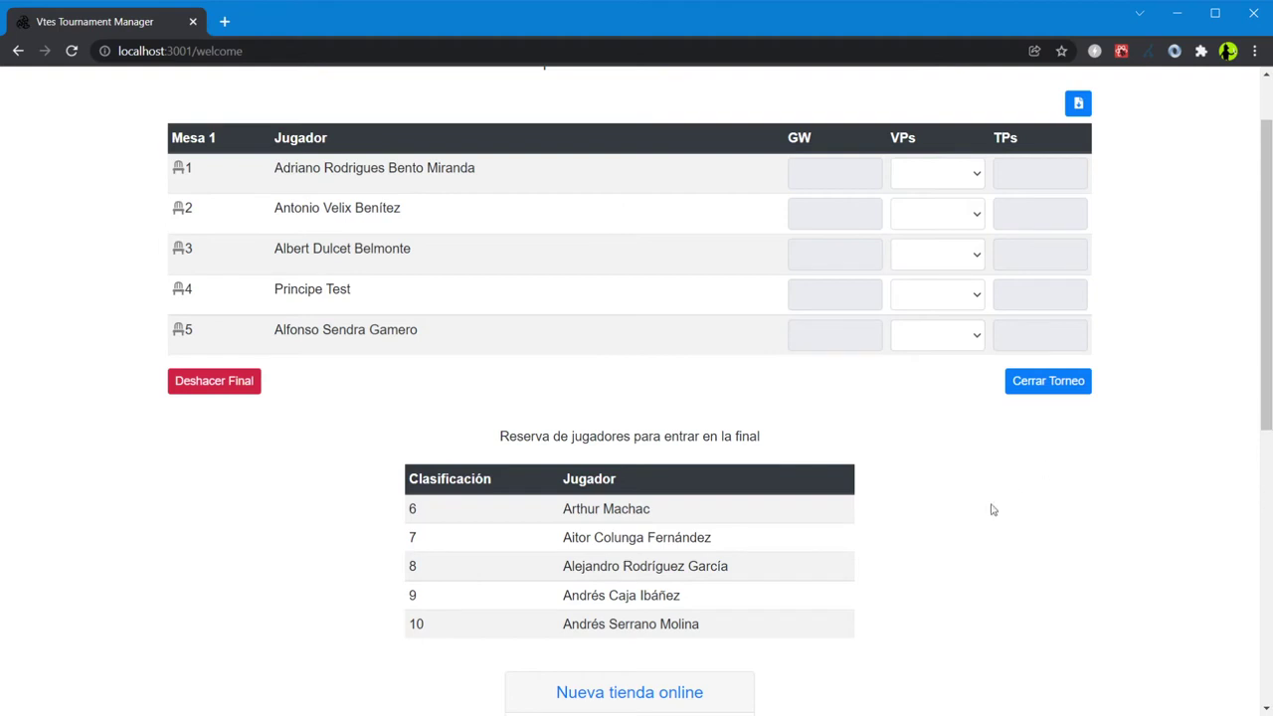
scroll(831, 388, "up", 1)
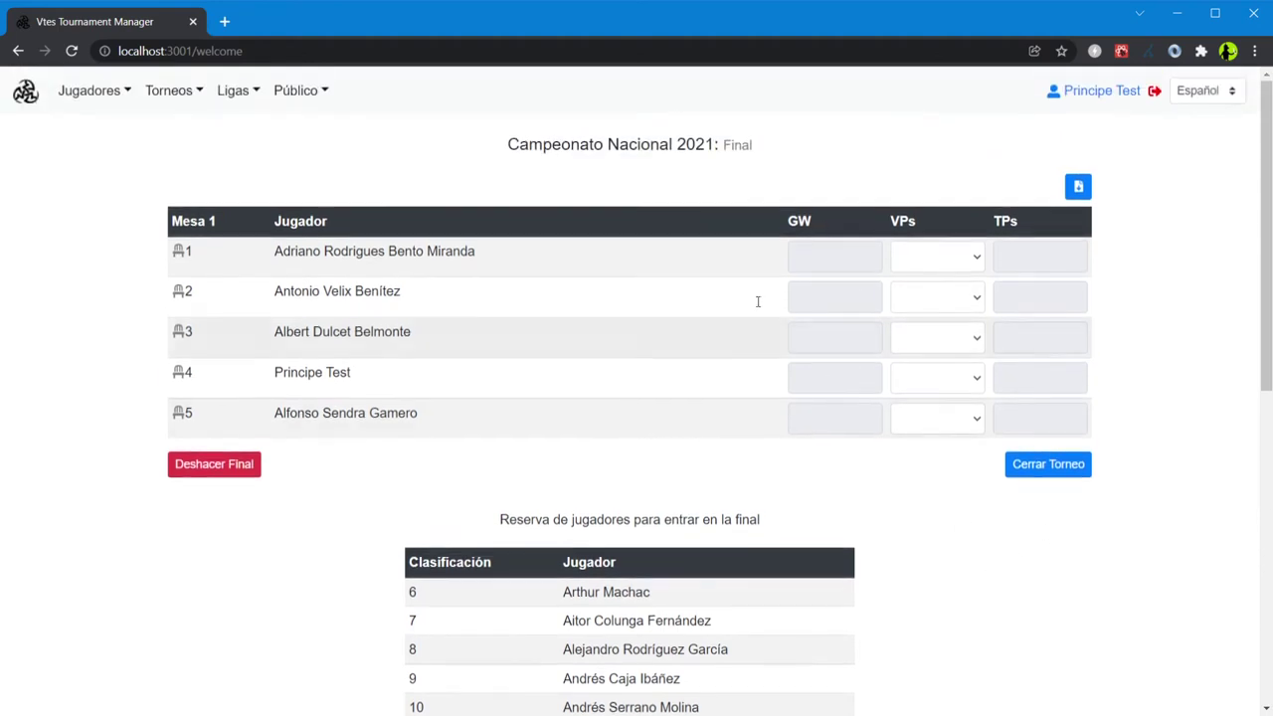
Score the five finalists 1.5, 1.5, 0, 0, 0 and close the tournament with 'Sí, cerrarlo!'
left_click(955, 266)
left_click(935, 345)
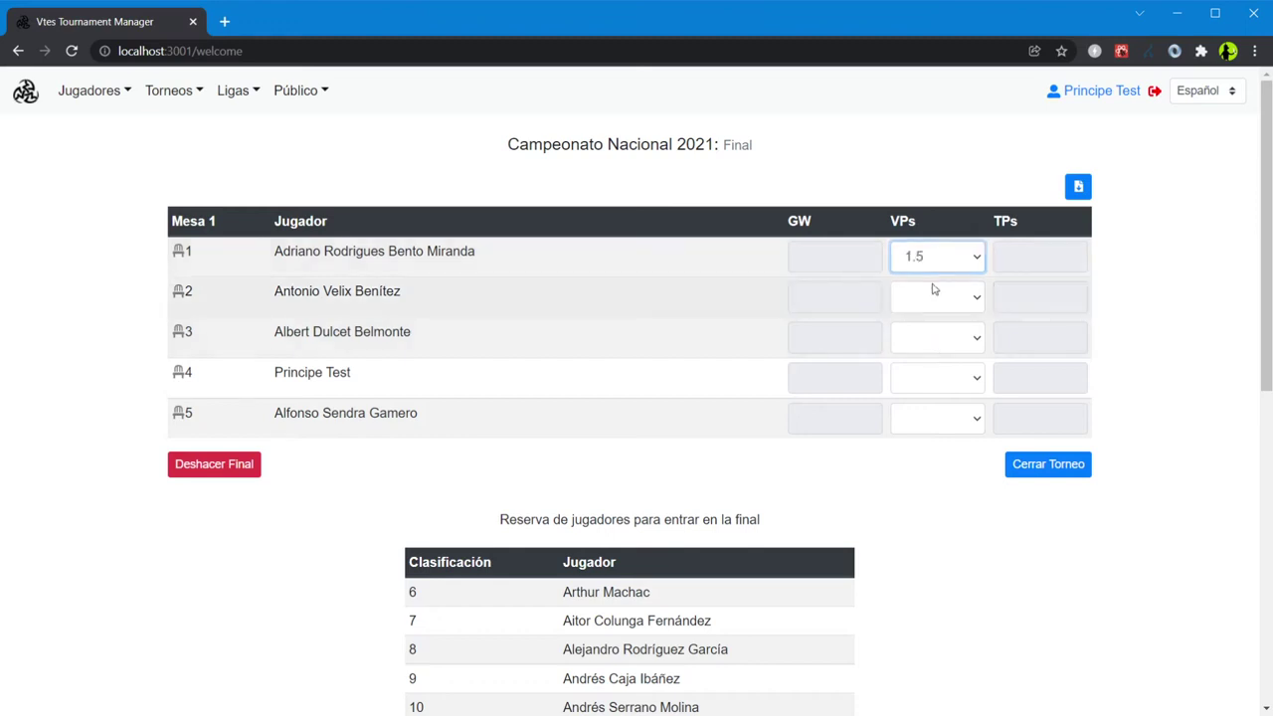
key("Tab")
type("1.5")
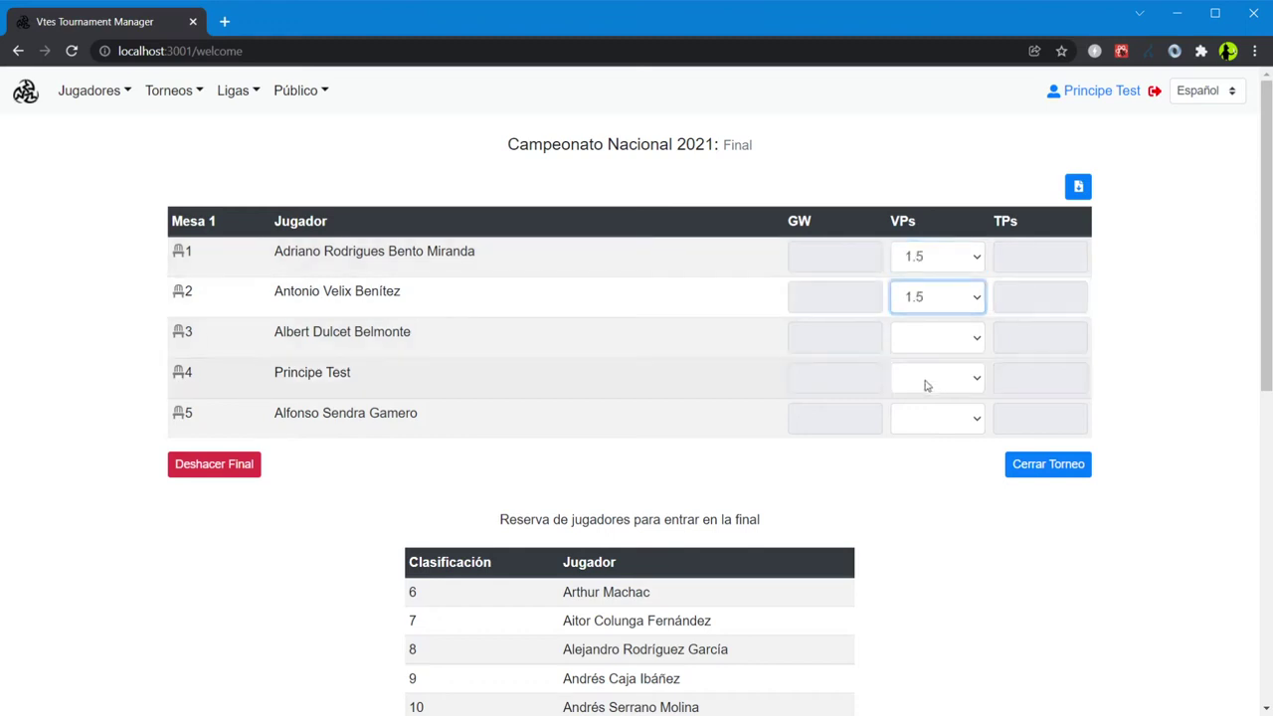
key("Tab")
type("0")
key("Tab")
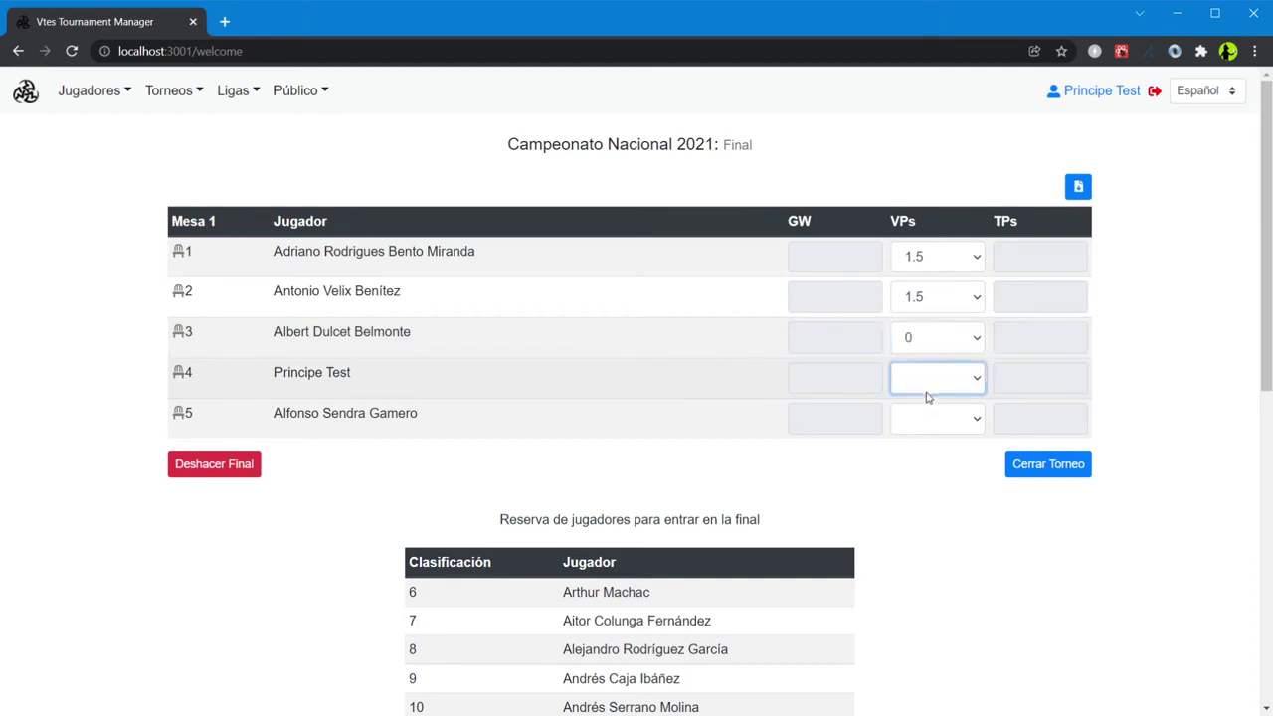
type("0")
key("Tab")
type("0")
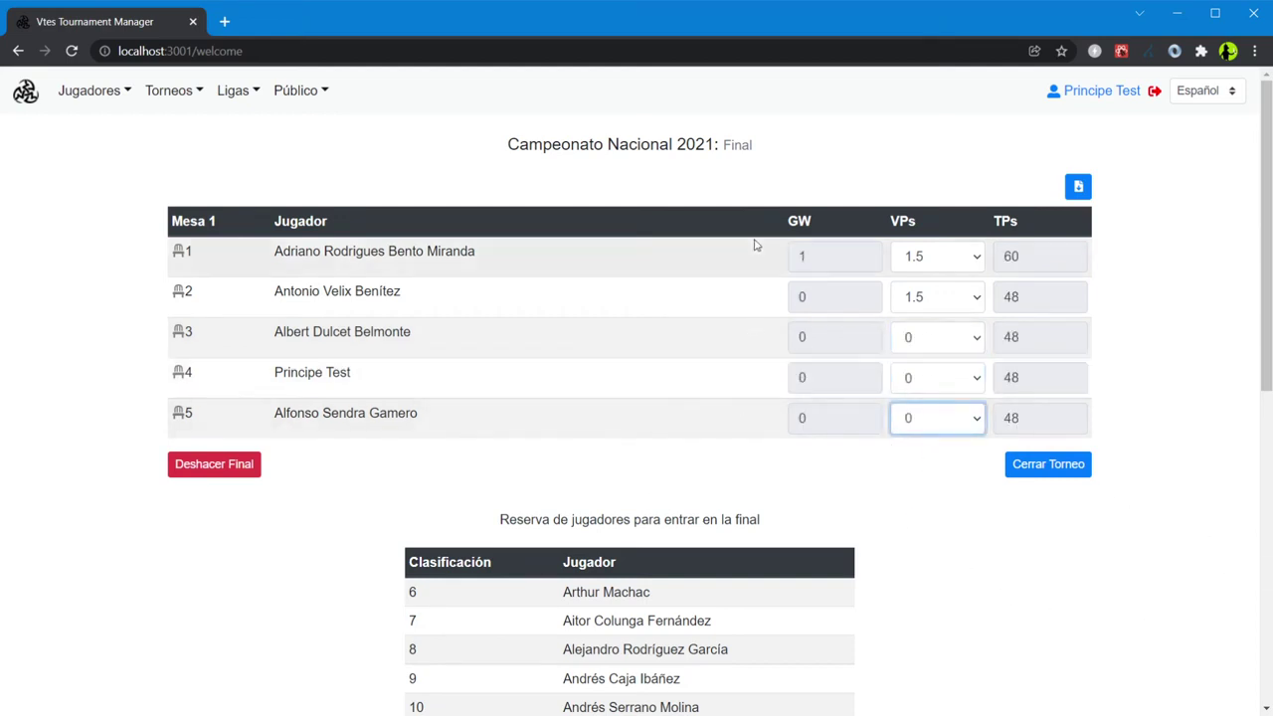
left_click(1048, 465)
left_click(500, 485)
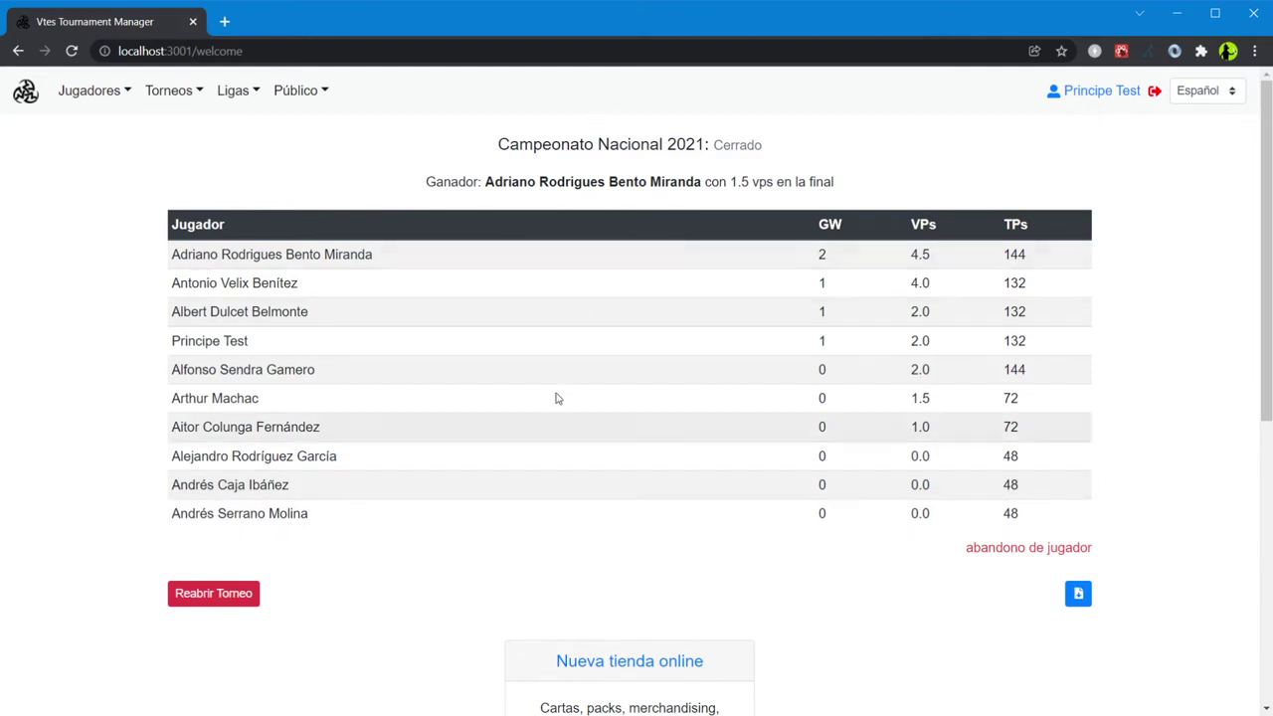
left_click(166, 93)
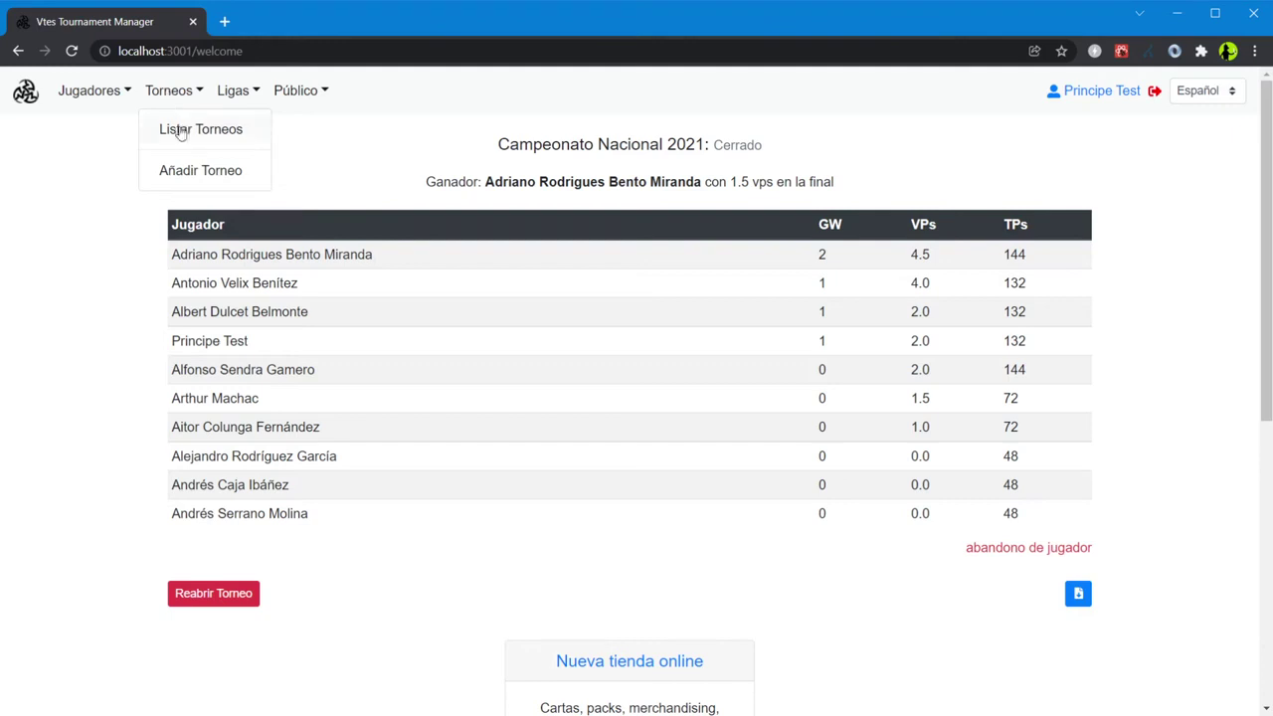
left_click(181, 137)
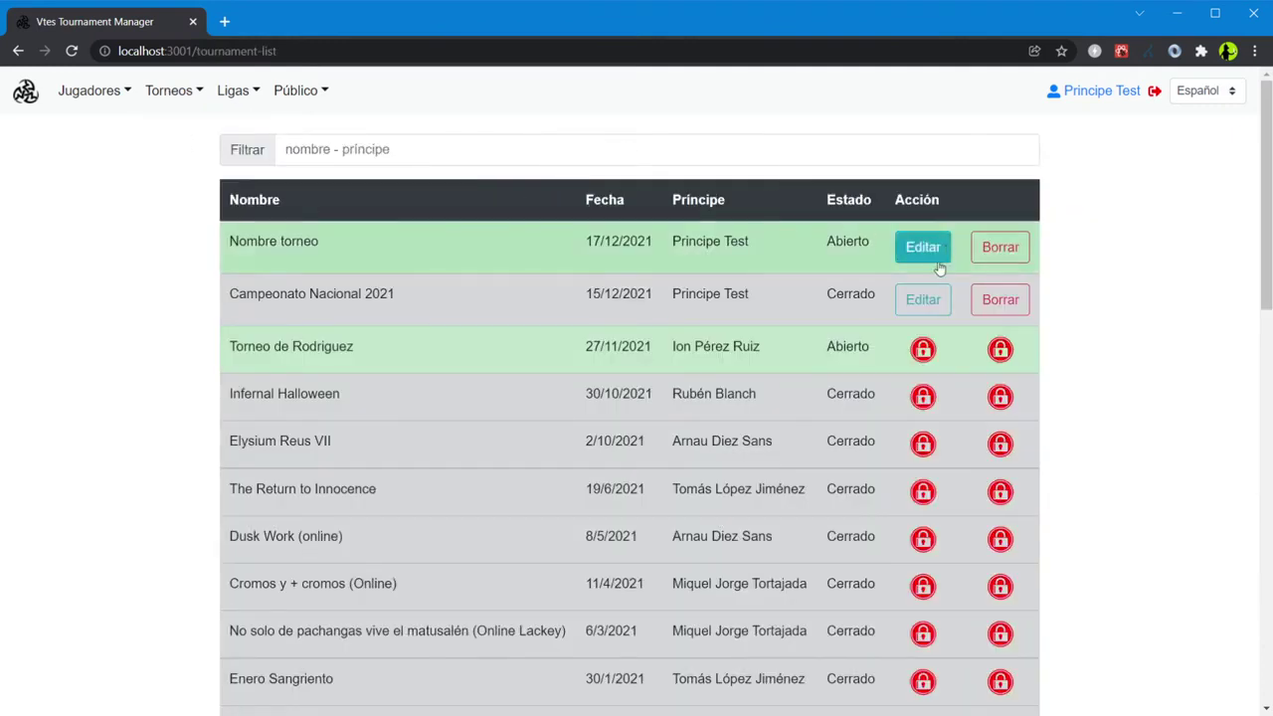
left_click(924, 299)
left_click(814, 652)
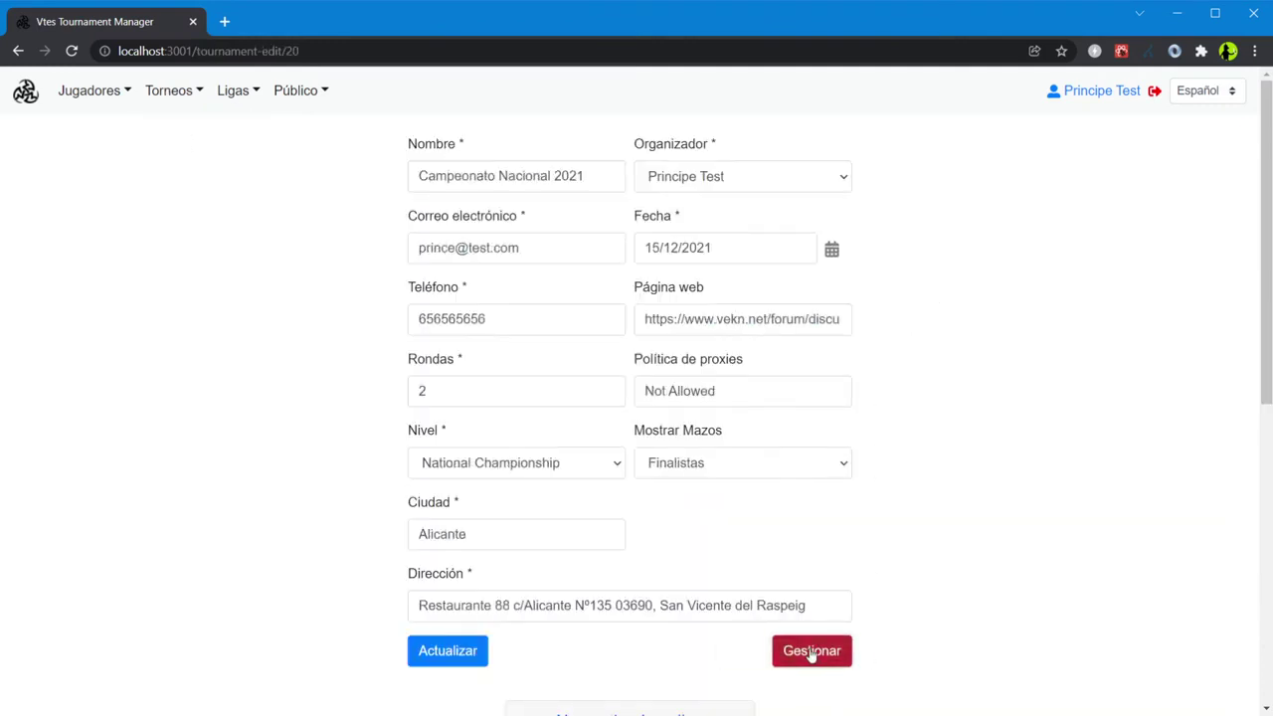
left_click(20, 95)
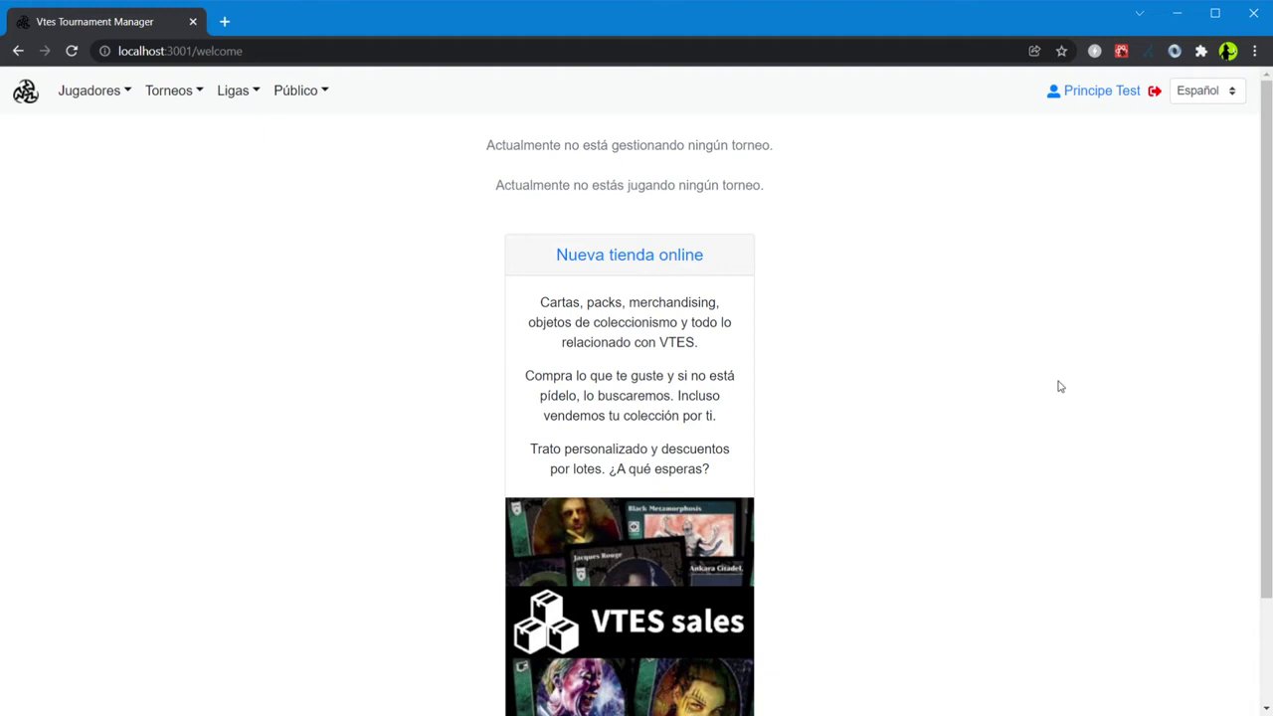
left_click(168, 94)
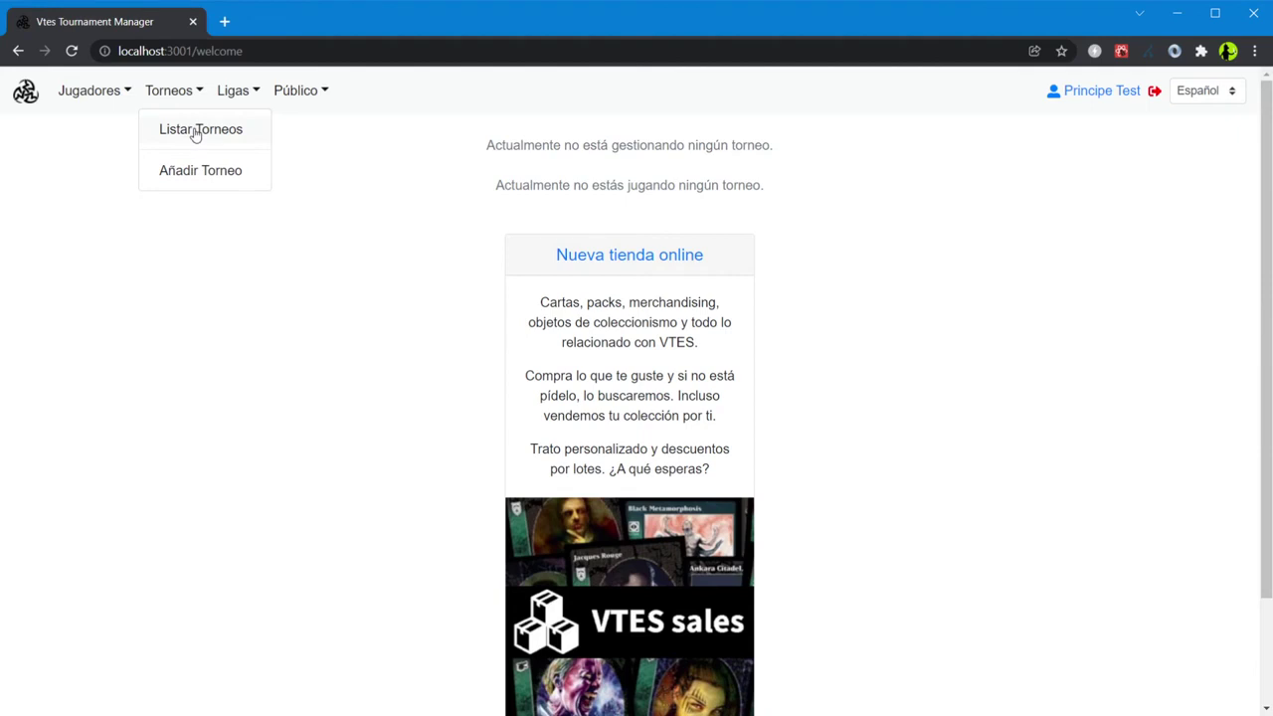
left_click(196, 135)
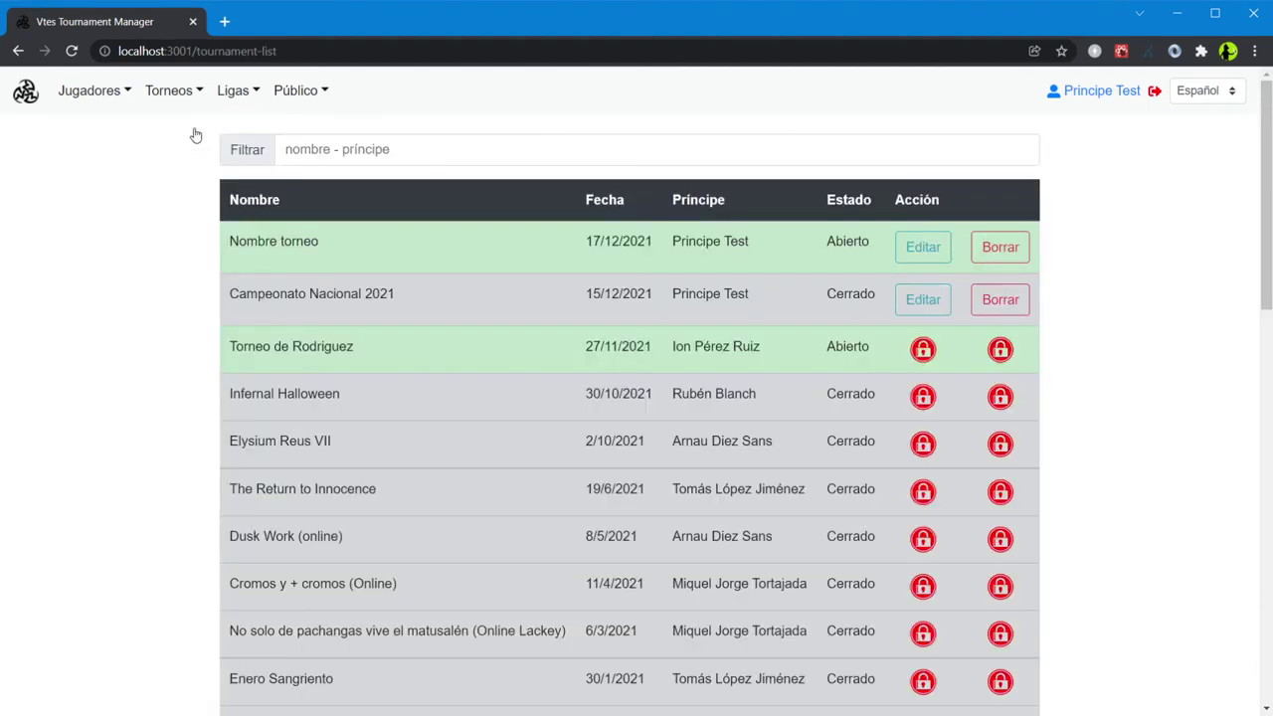
left_click(925, 299)
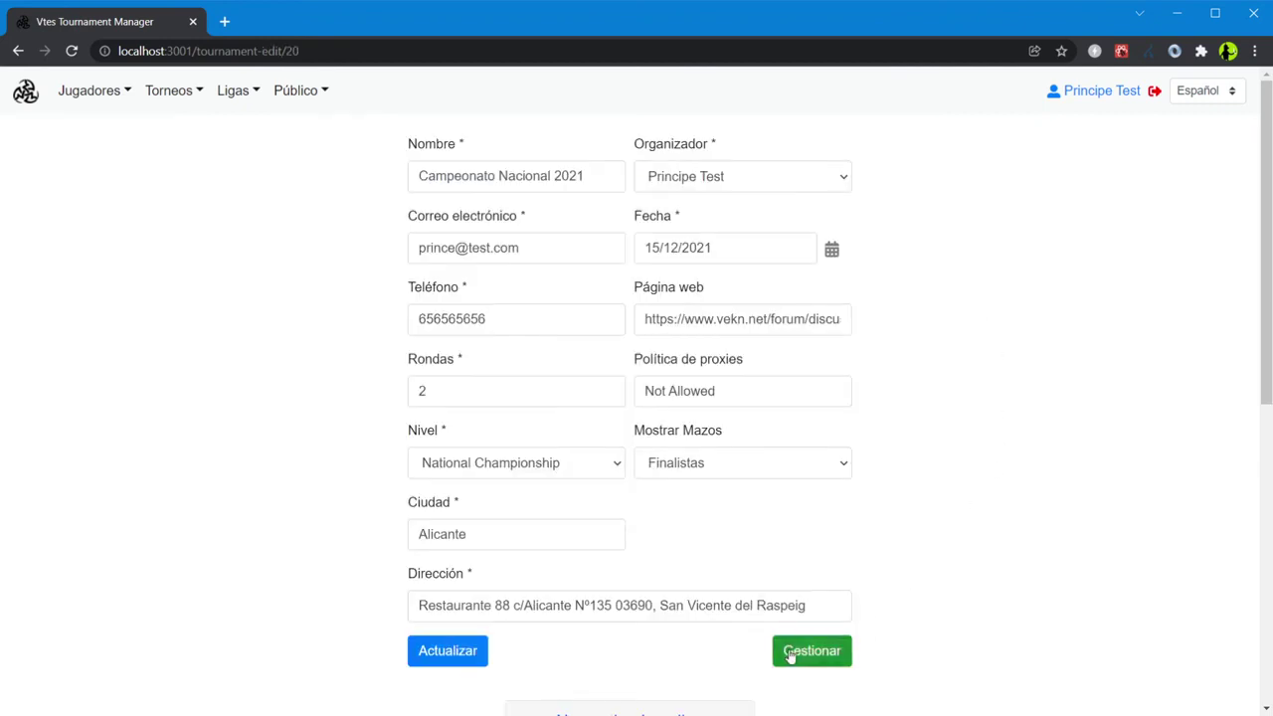
left_click(787, 653)
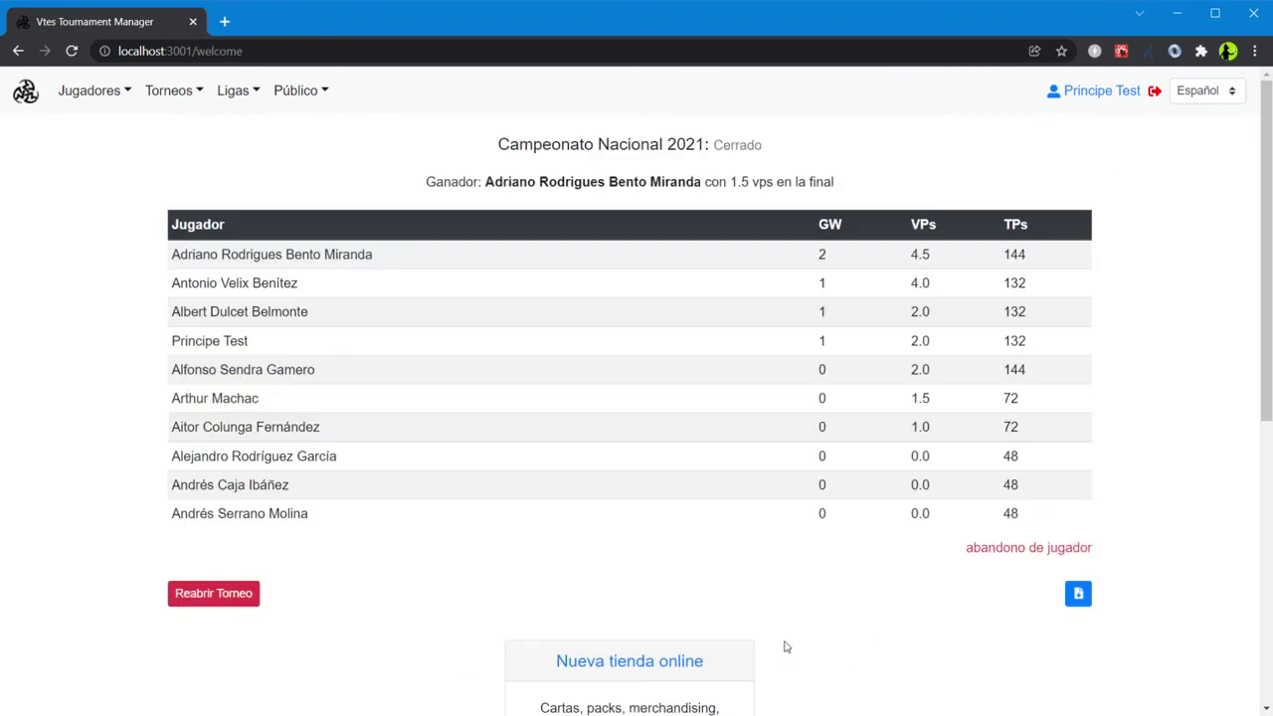
Reopen the tournament, set the second finalist to 0 VPs and the fourth to 1.5
left_click(226, 606)
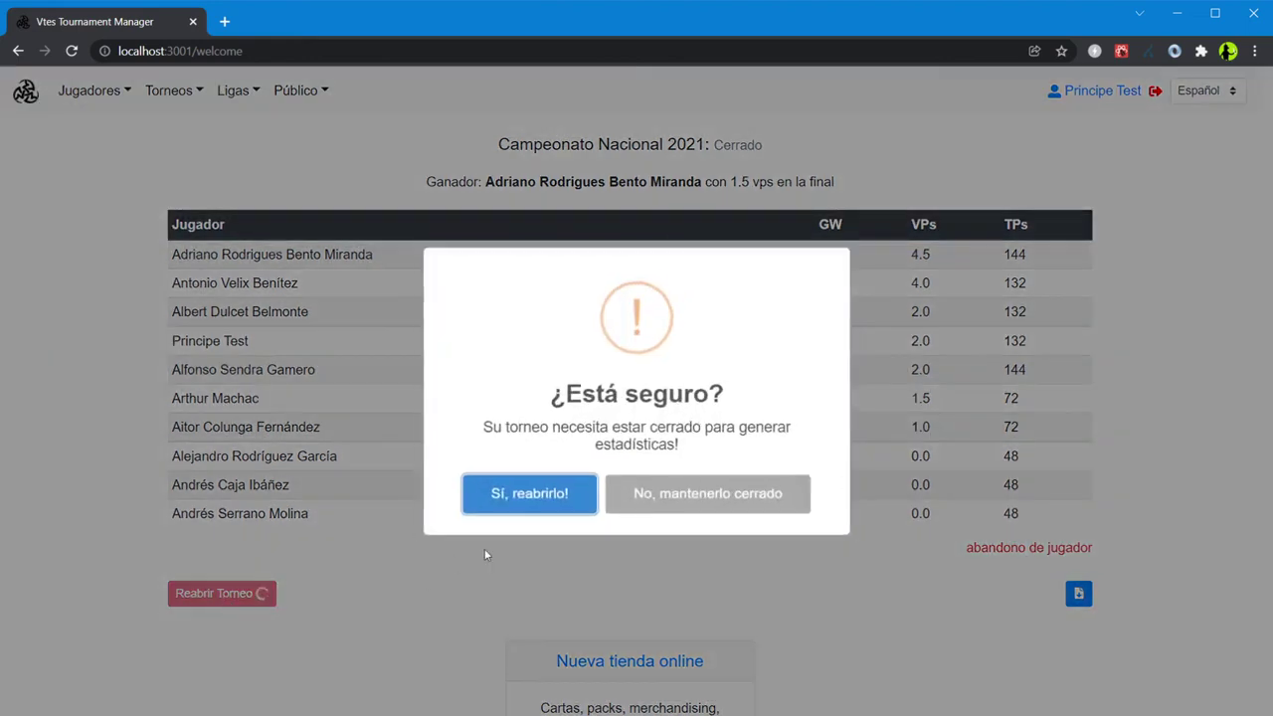
left_click(534, 495)
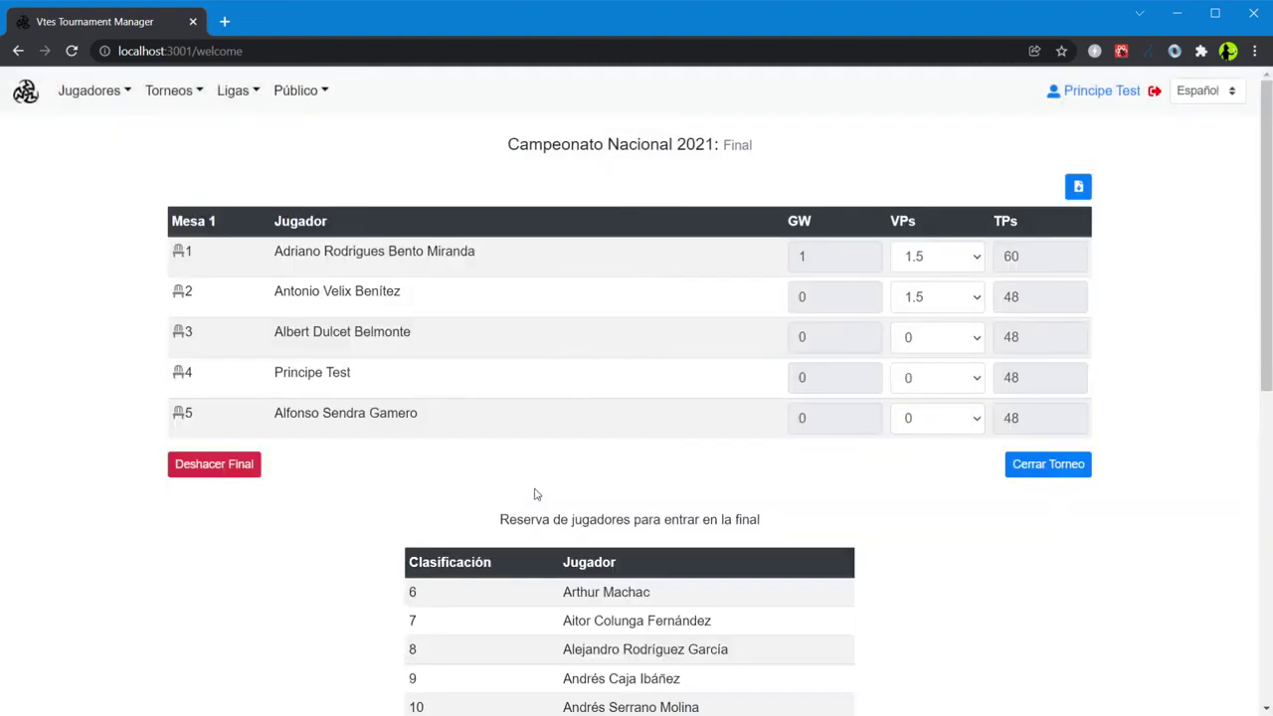
left_click(948, 305)
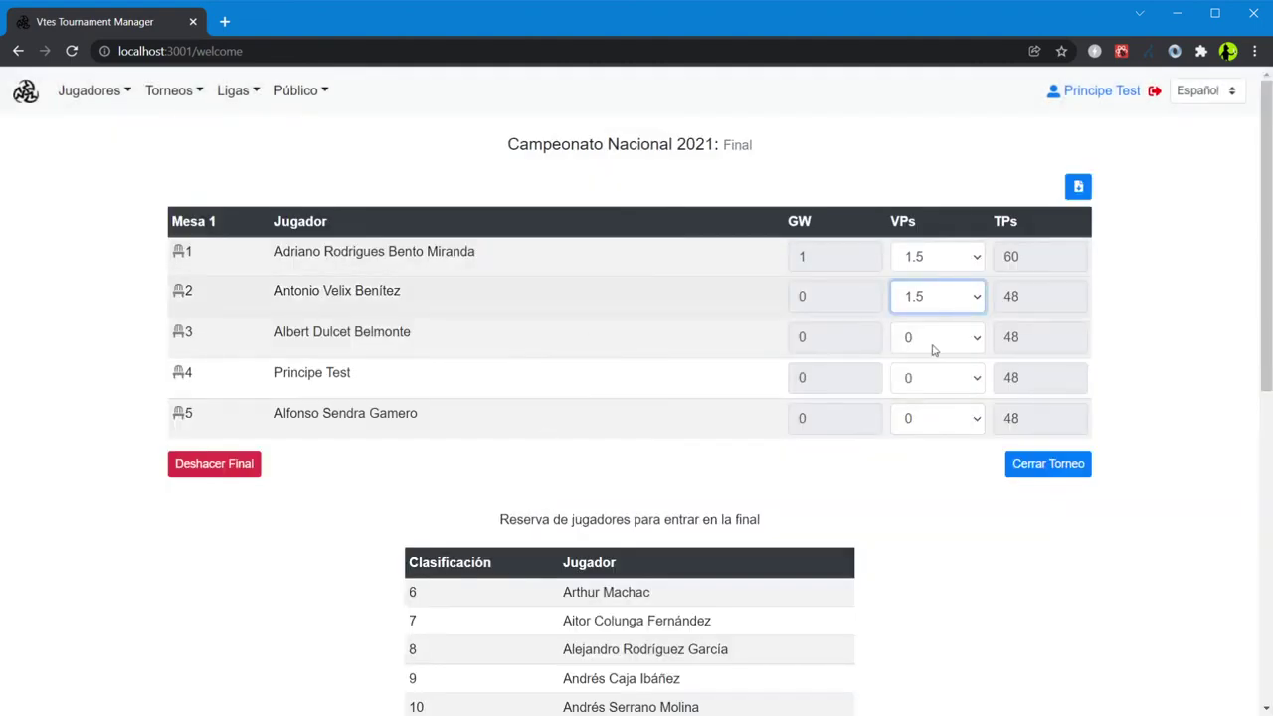
left_click(936, 351)
left_click(637, 528)
left_click(918, 341)
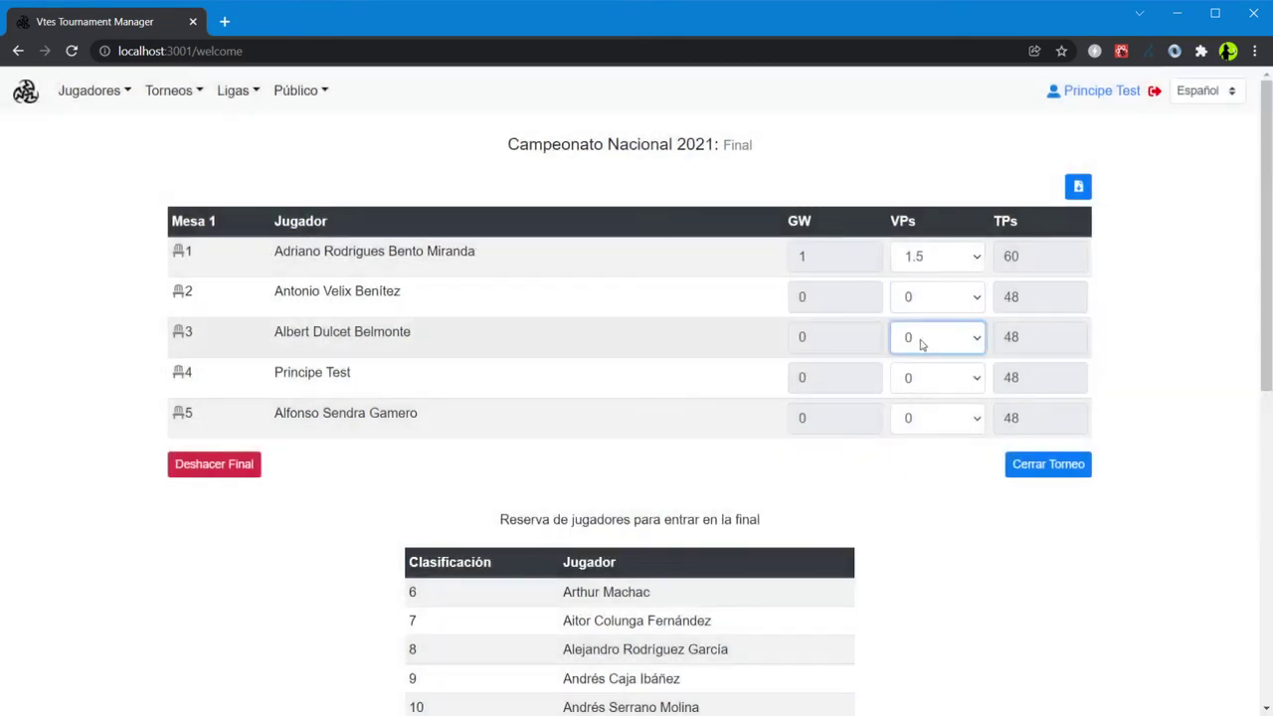
left_click(923, 388)
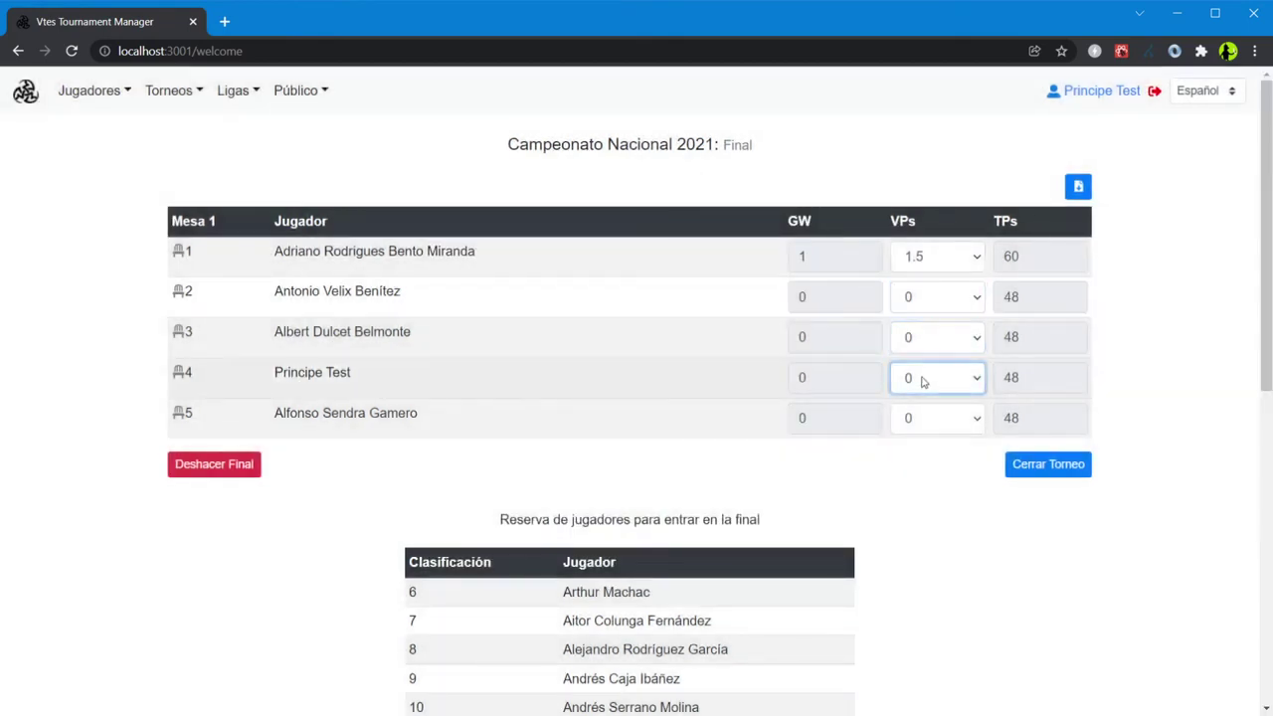
left_click(924, 468)
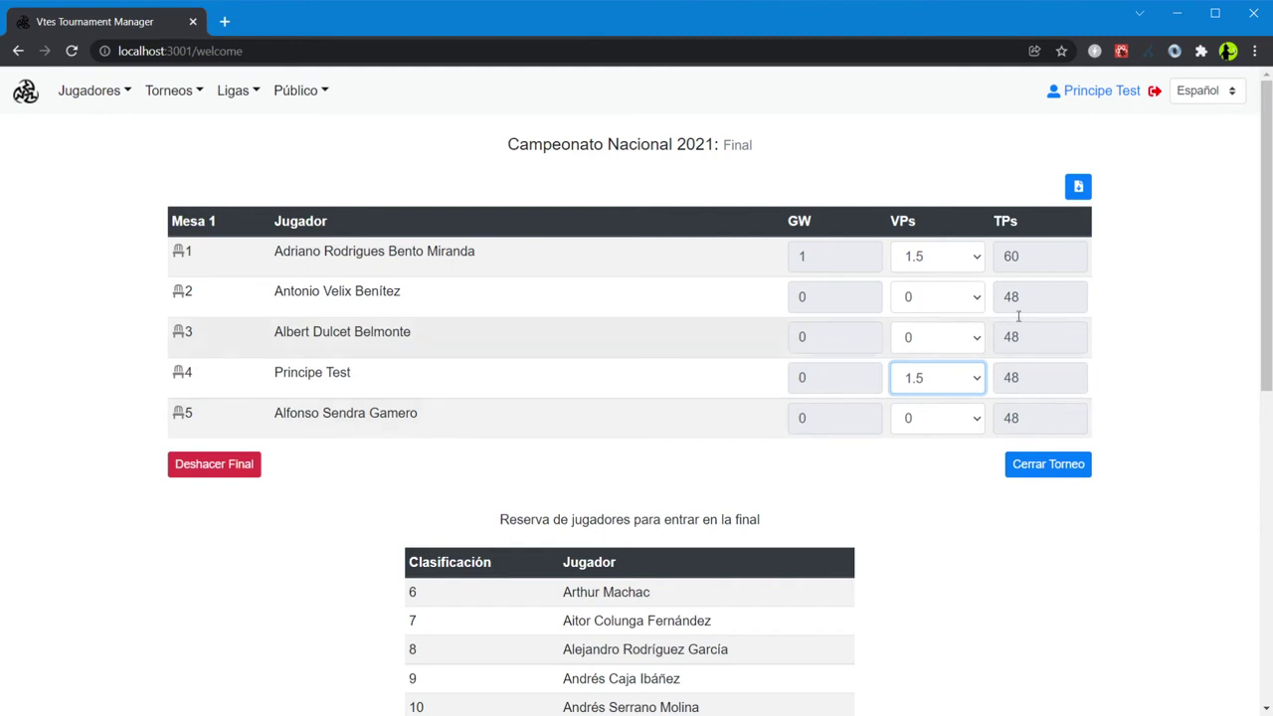
Undo the final with Deshacer Final, confirm 'Sí, bórralo!', and view the Ronda 2 tables
left_click(240, 472)
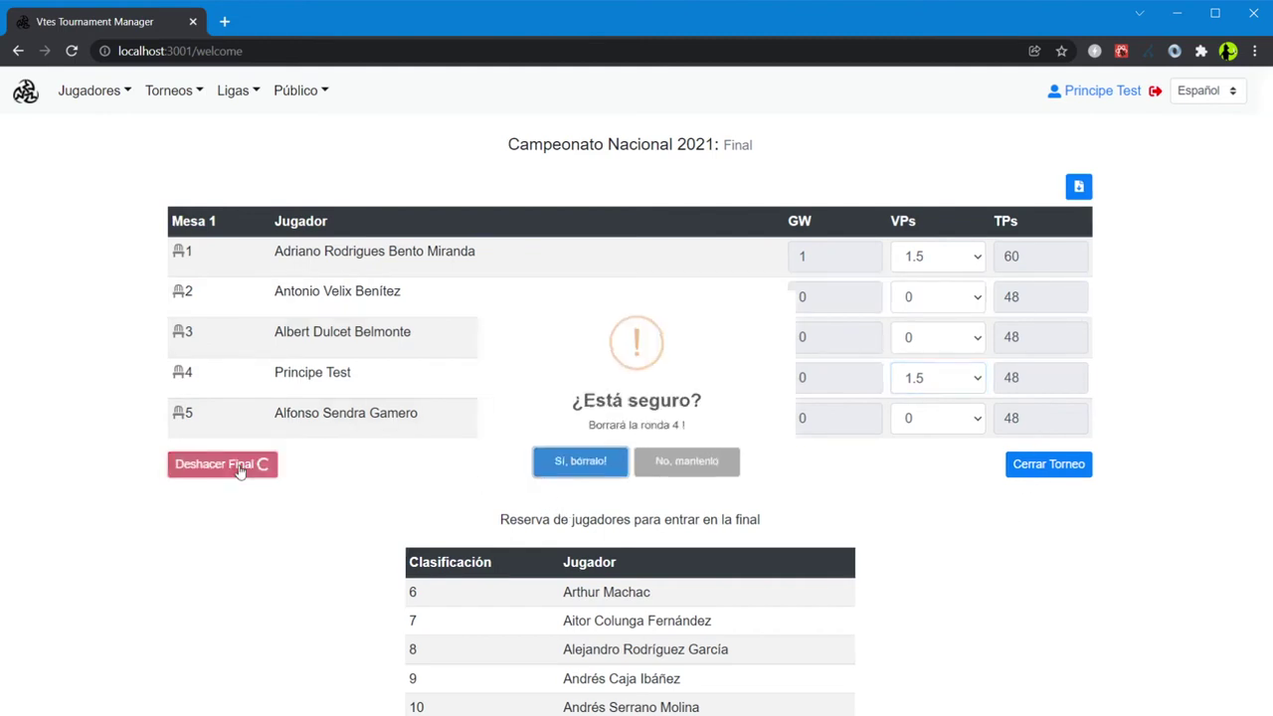
left_click(554, 487)
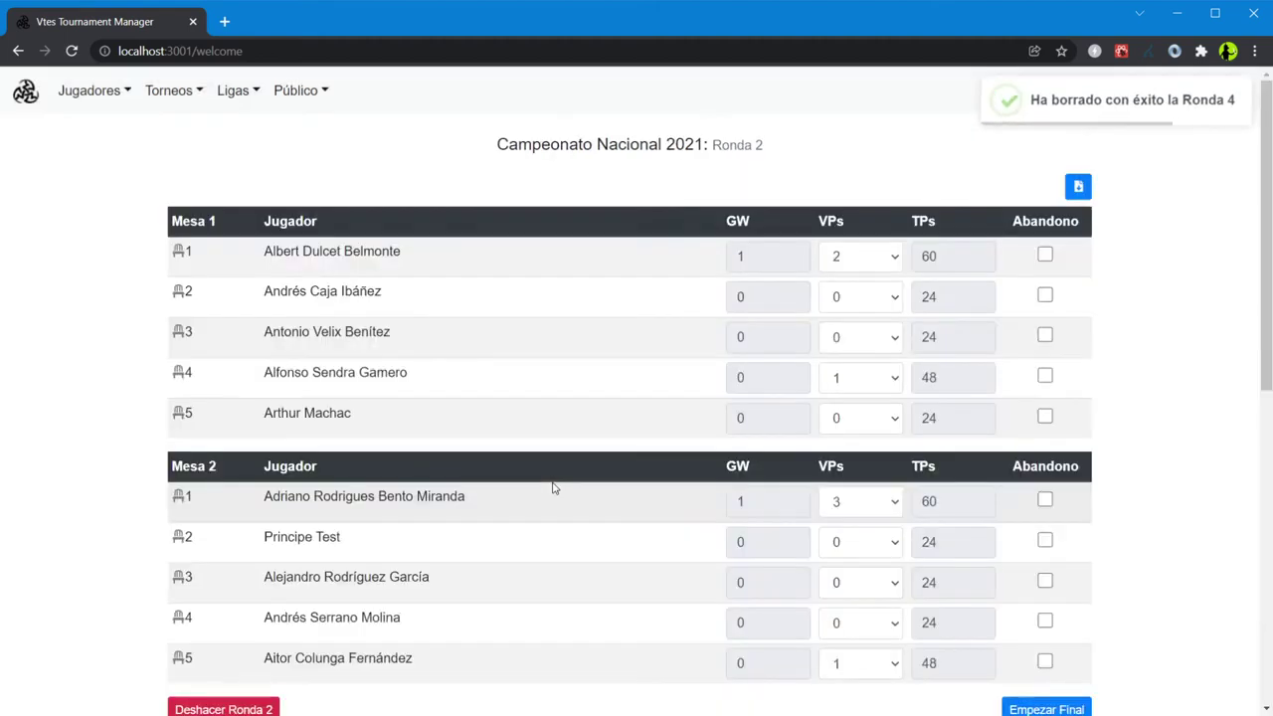
scroll(723, 538, "down", 1)
scroll(723, 538, "down", 1)
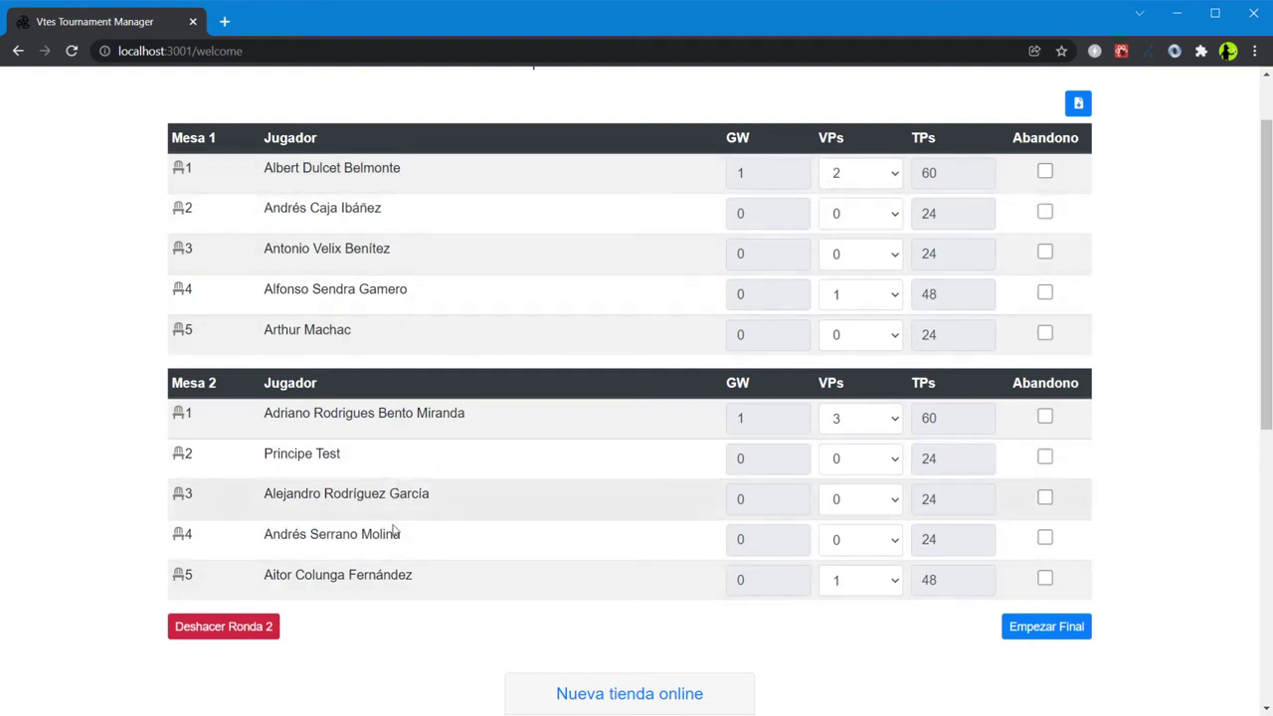
Delete Ronda 2 with 'Sí, bórralo!' and restart it, reseating players at Mesa 1 and Mesa 2
left_click(245, 629)
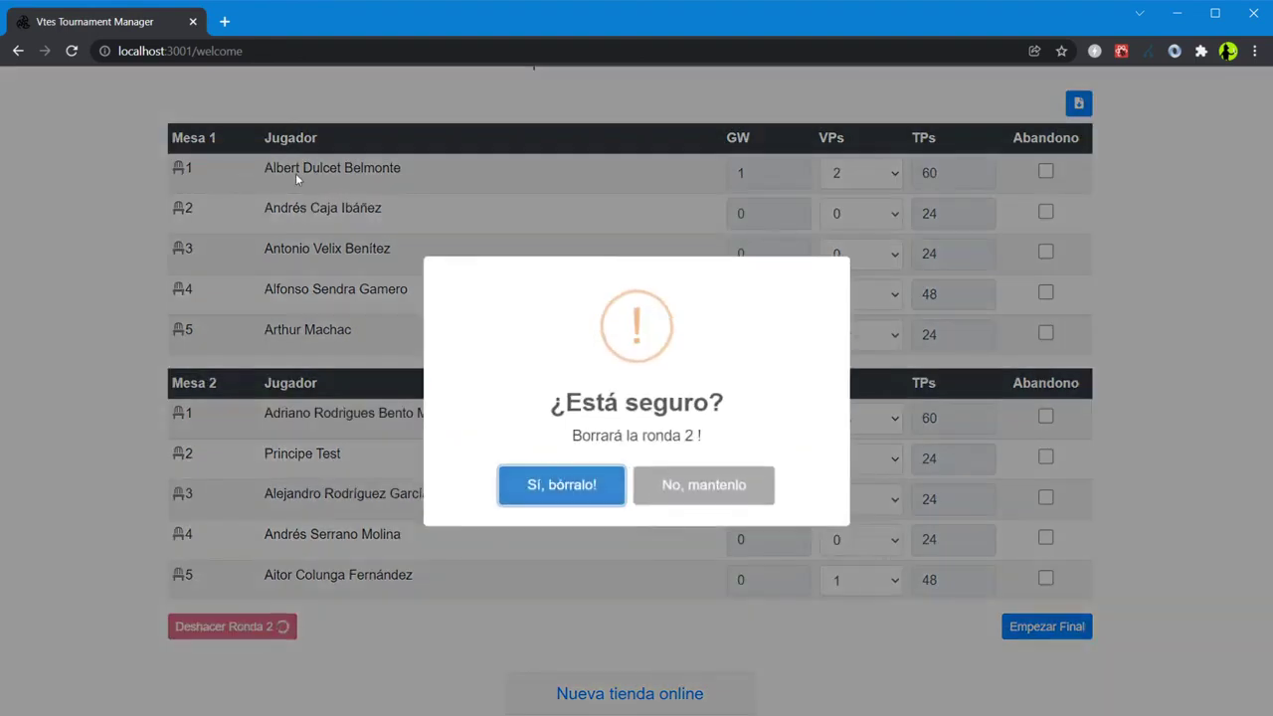
left_click(519, 484)
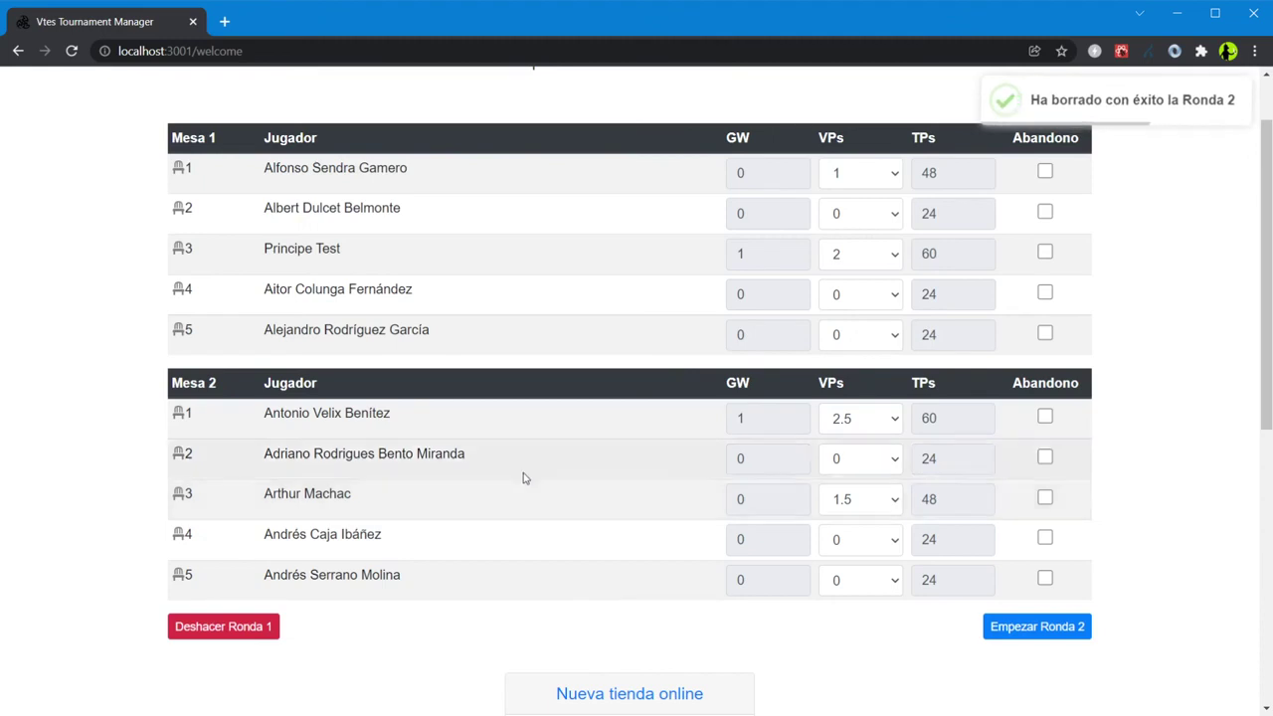
left_click(1064, 635)
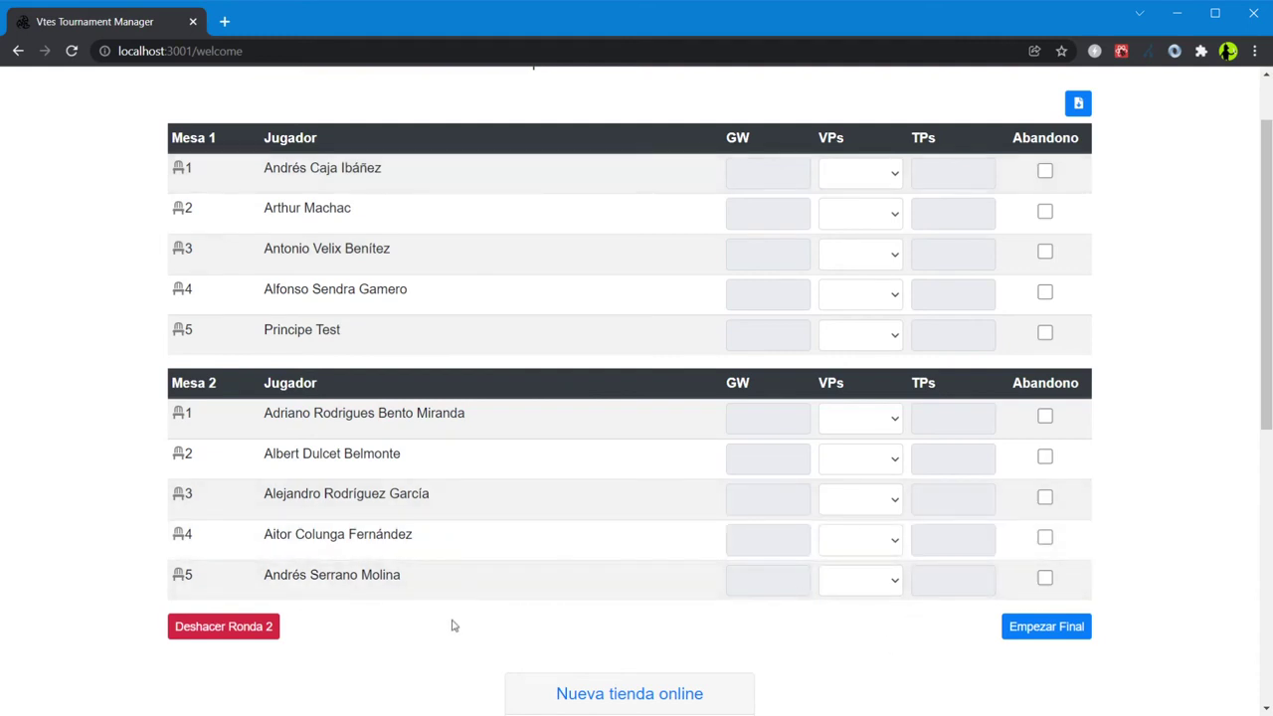
Enter Mesa 1 victory points as 1, 0, 2, 0 and 0
left_click(878, 180)
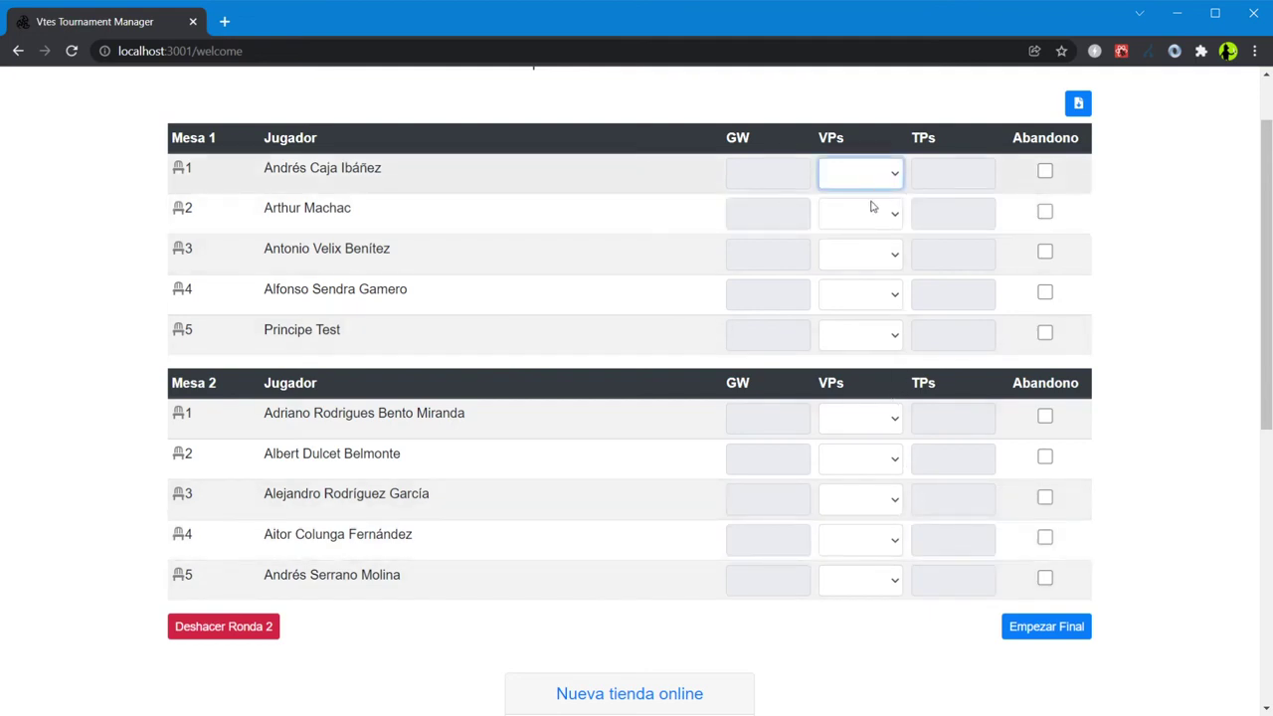
key("1")
key("Tab")
key("0")
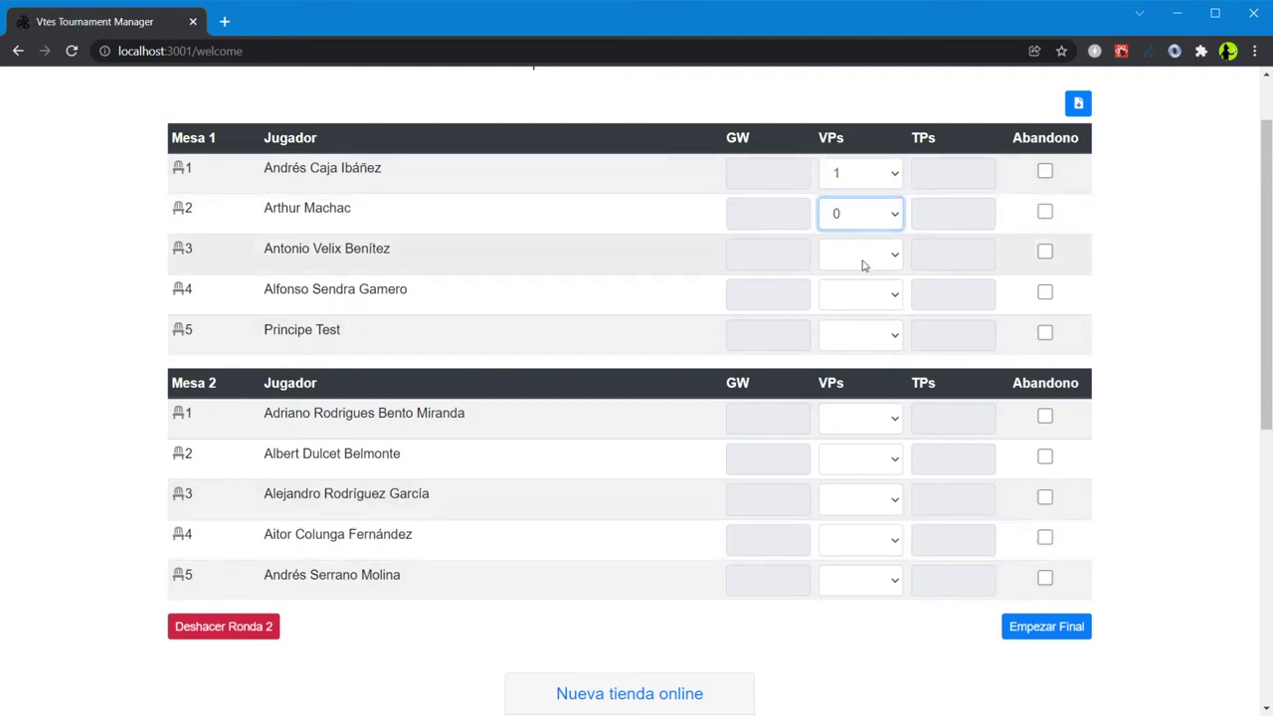
key("Tab")
key("2")
key("Tab")
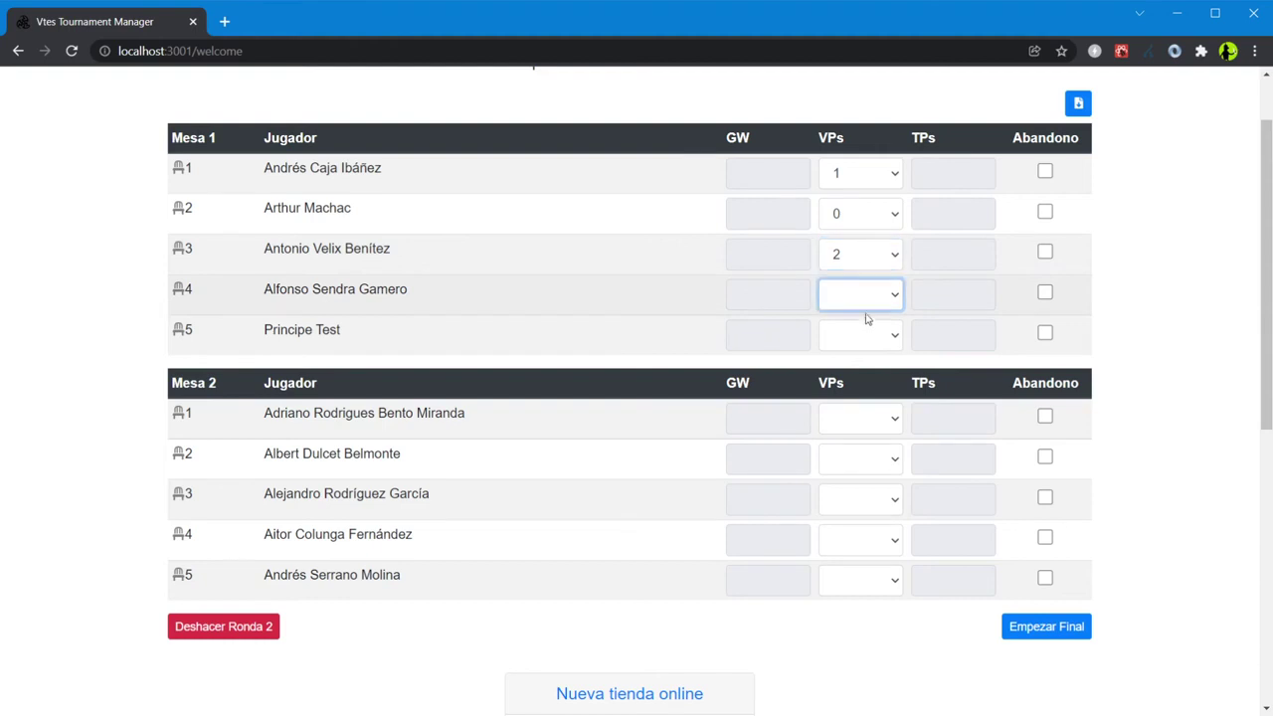
key("0")
key("Tab")
key("0")
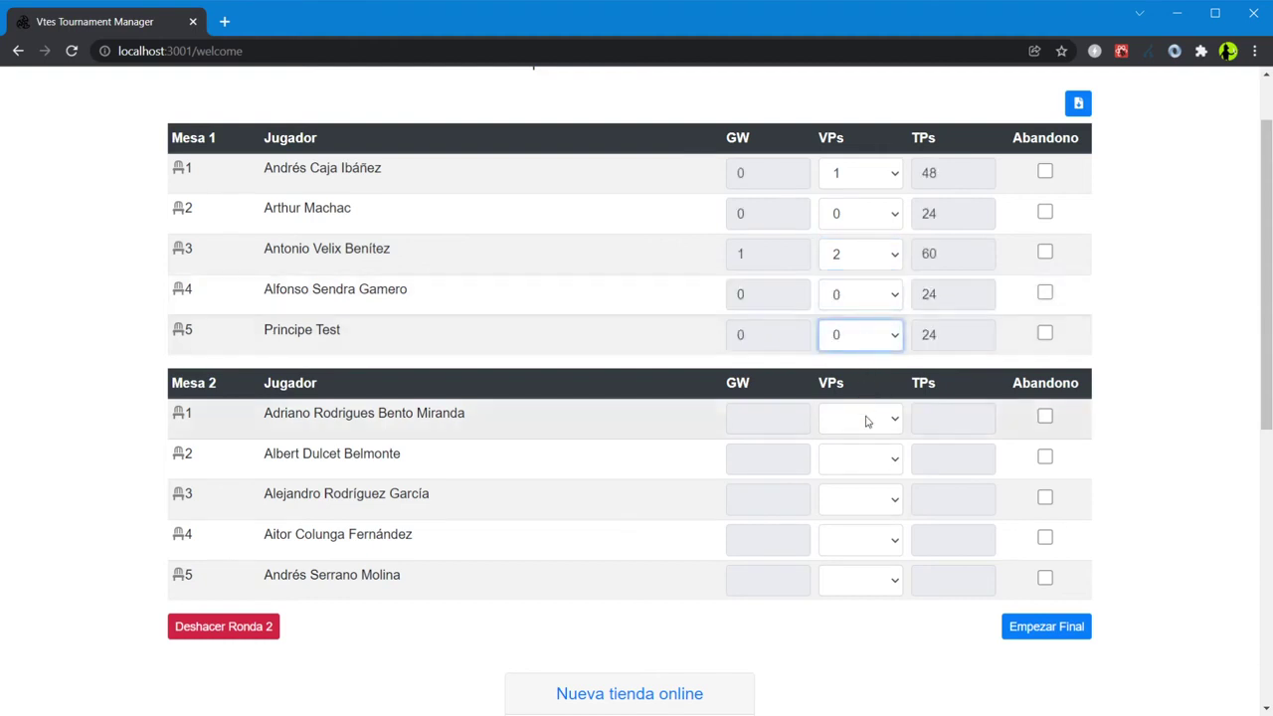
Give all five Mesa 2 players 0.5 victory points each
left_click(868, 423)
key("0")
key("period")
key("5")
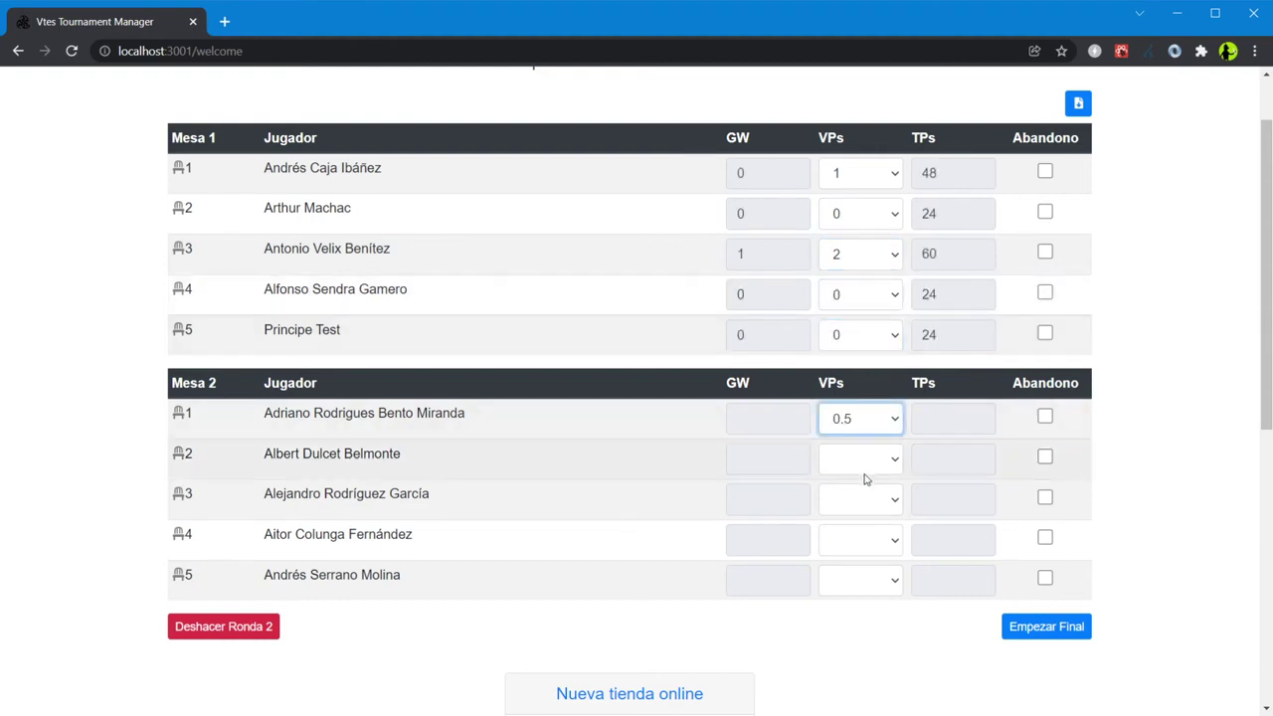
key("Tab")
key("0")
key("period")
key("5")
key("Tab")
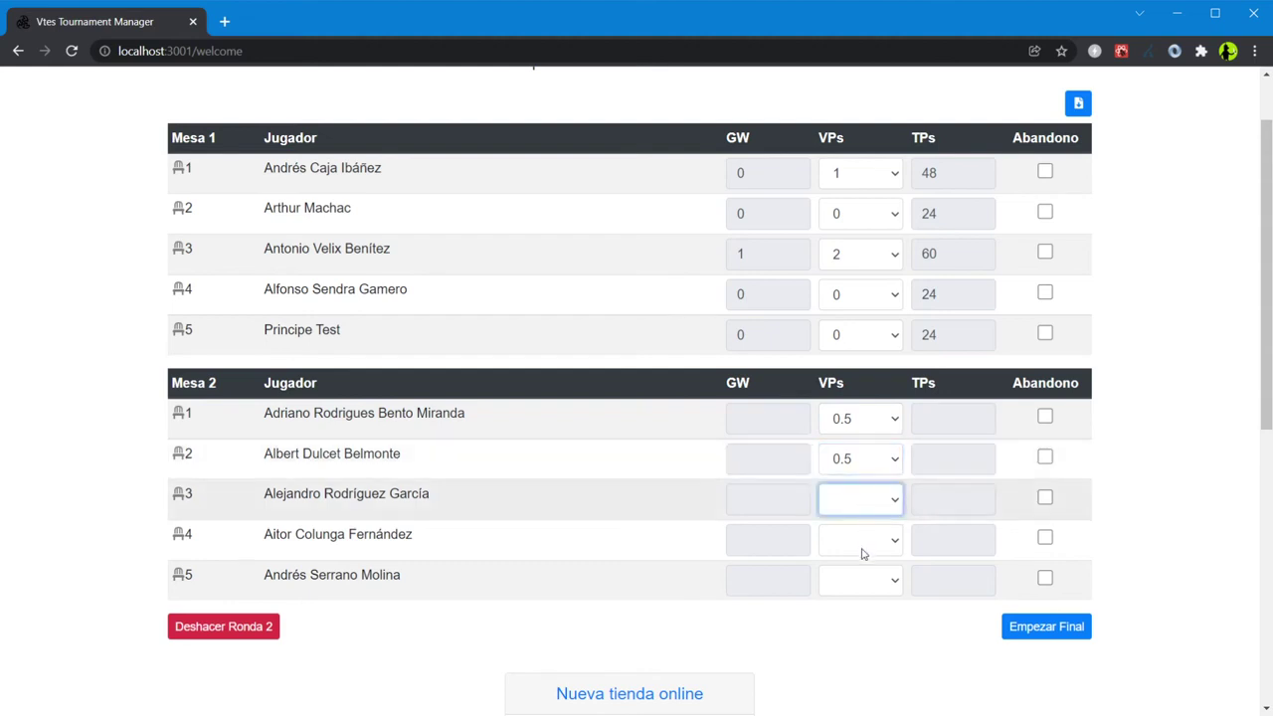
key("0")
key("period")
key("5")
key("Tab")
key("0")
key("period")
key("5")
key("Tab")
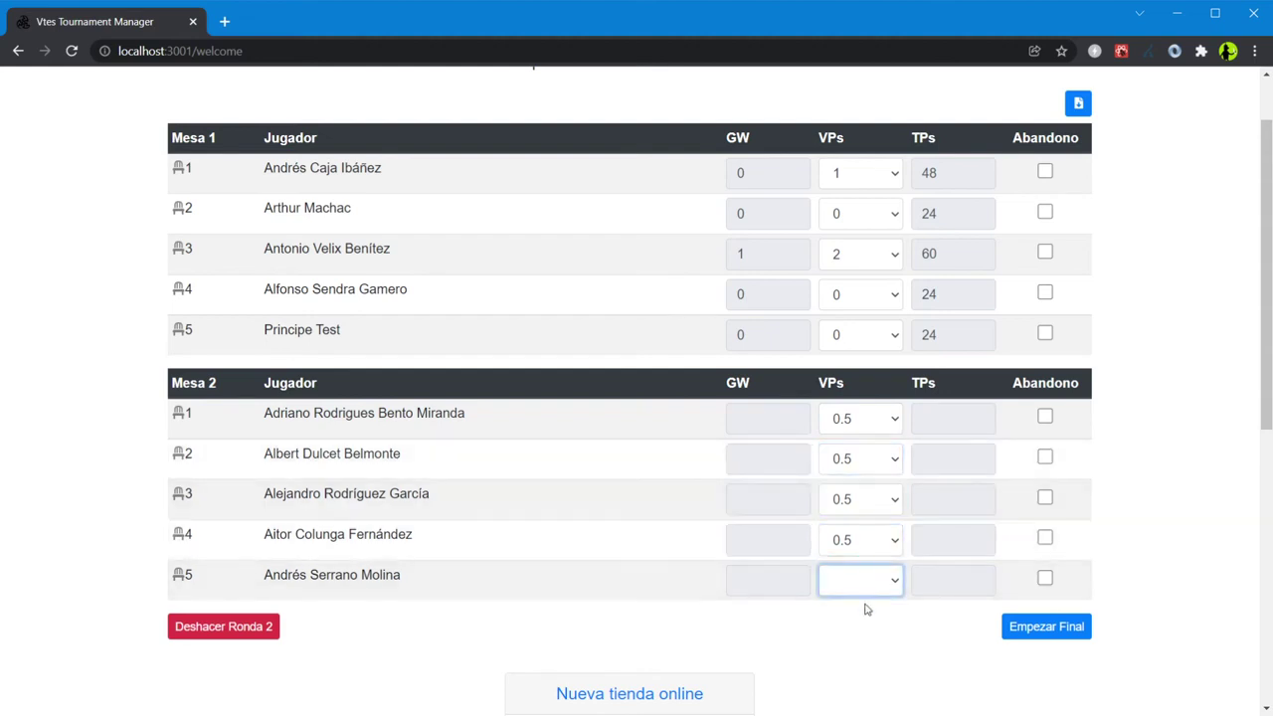
key("0")
key("period")
key("5")
left_click(1170, 427)
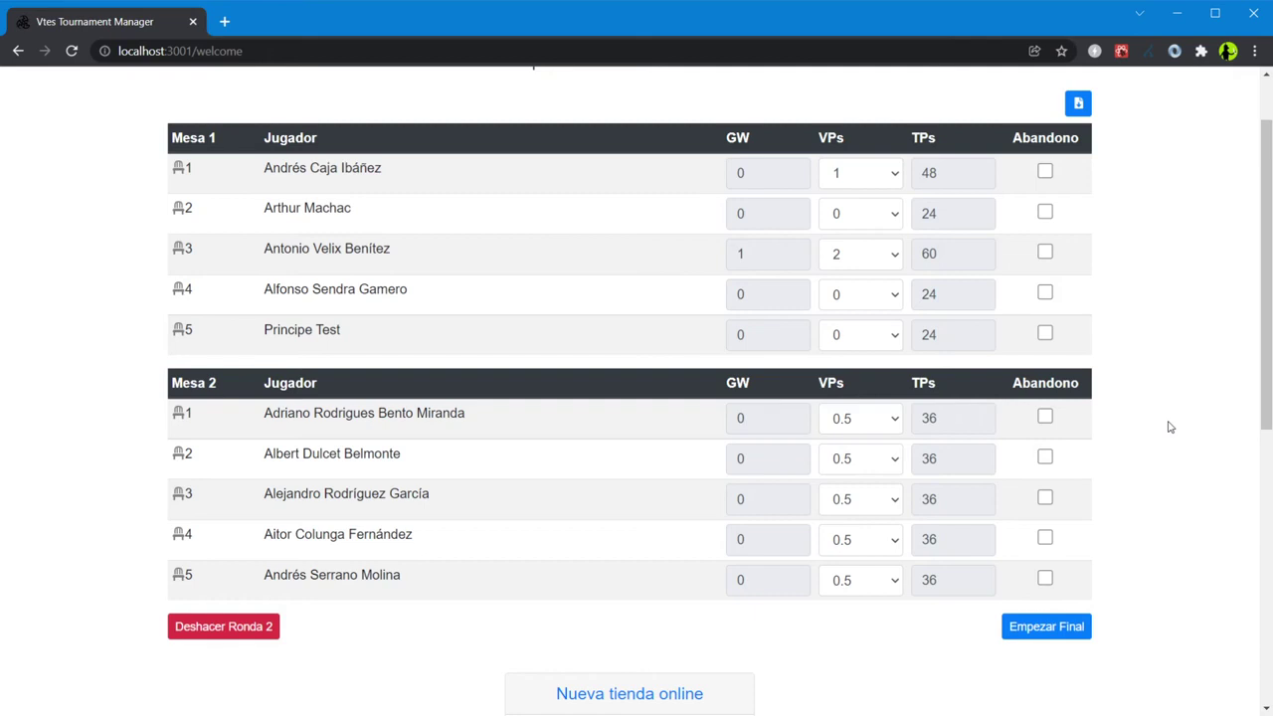
left_click(1046, 457)
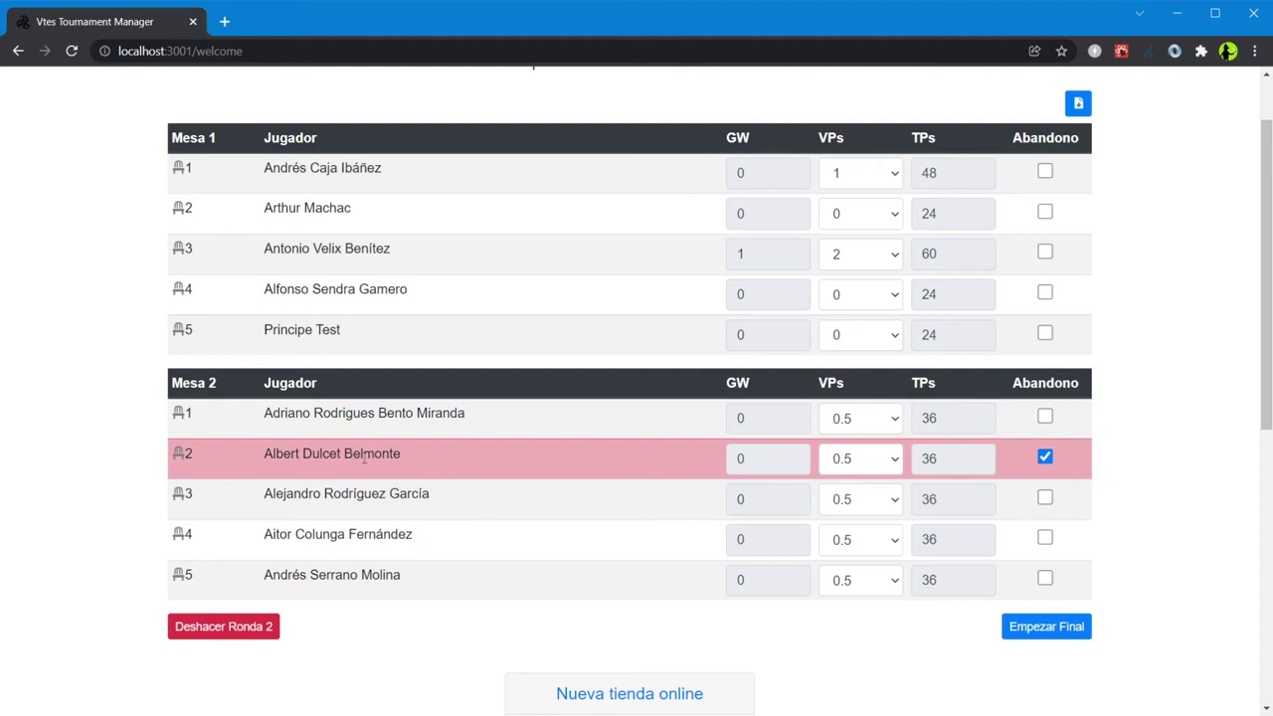
left_click(1083, 628)
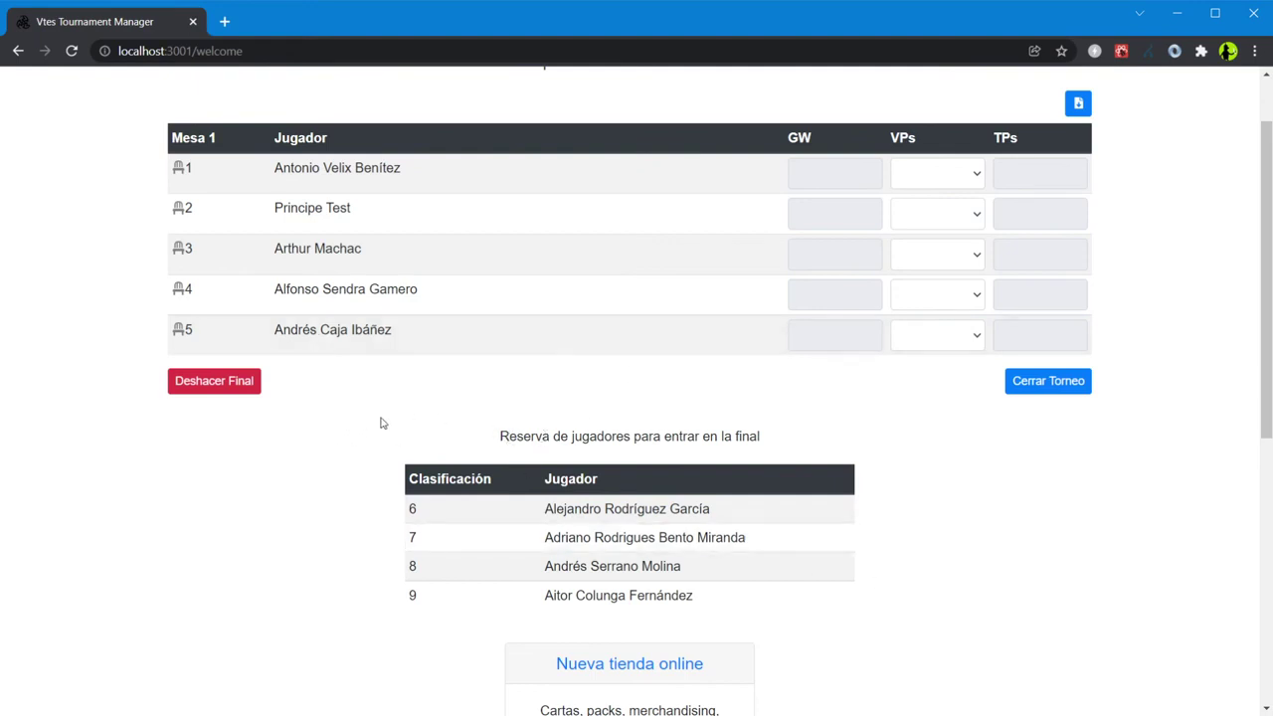
scroll(532, 436, "up", 1)
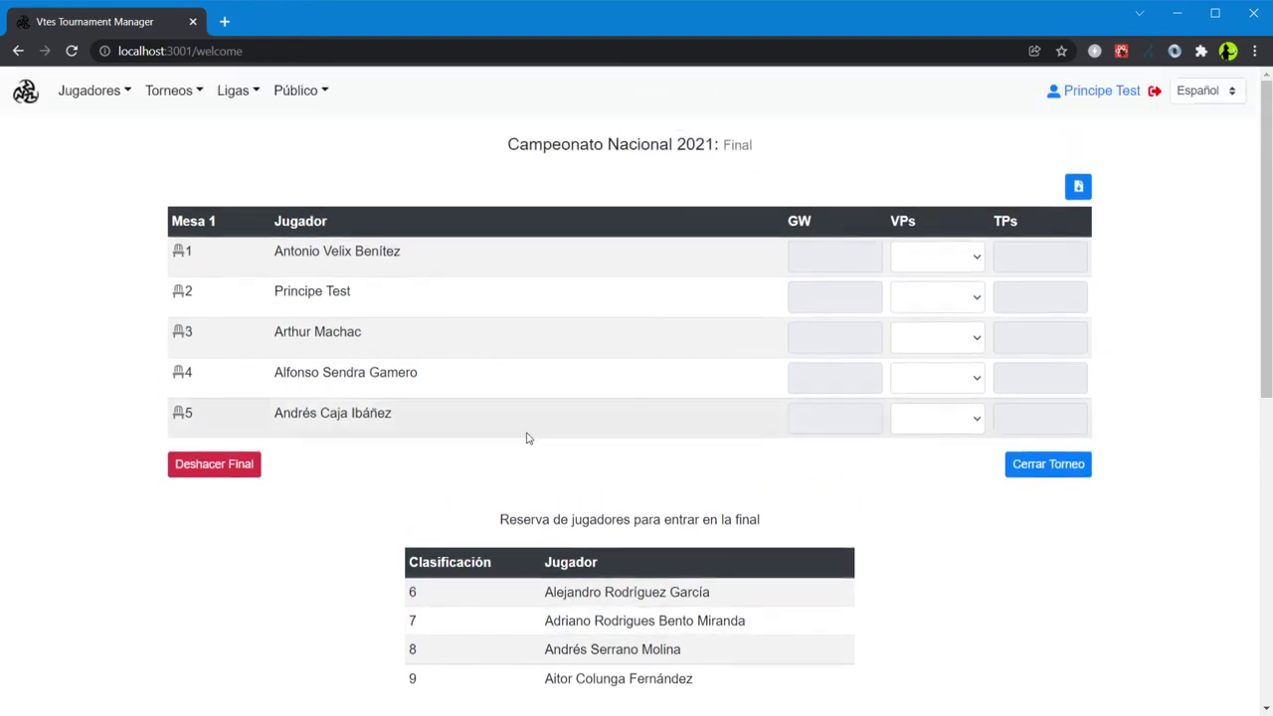
left_click(905, 259)
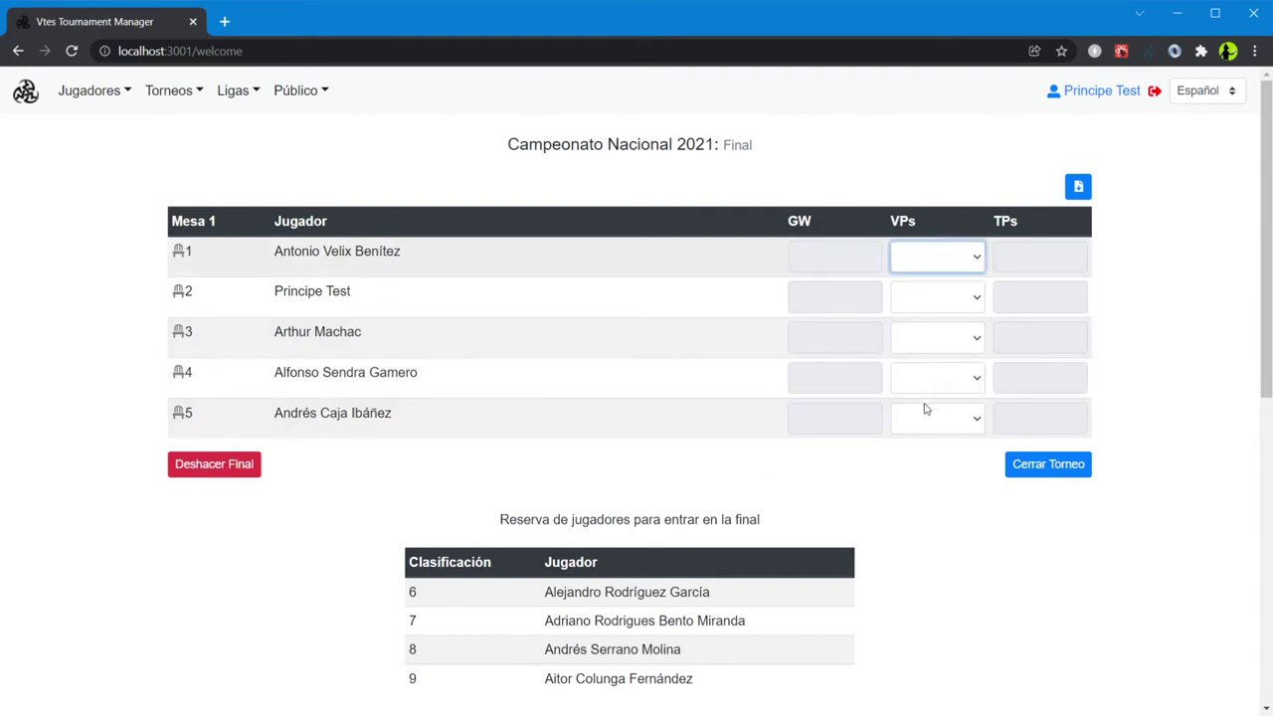
key("5")
left_click(928, 303)
key("0")
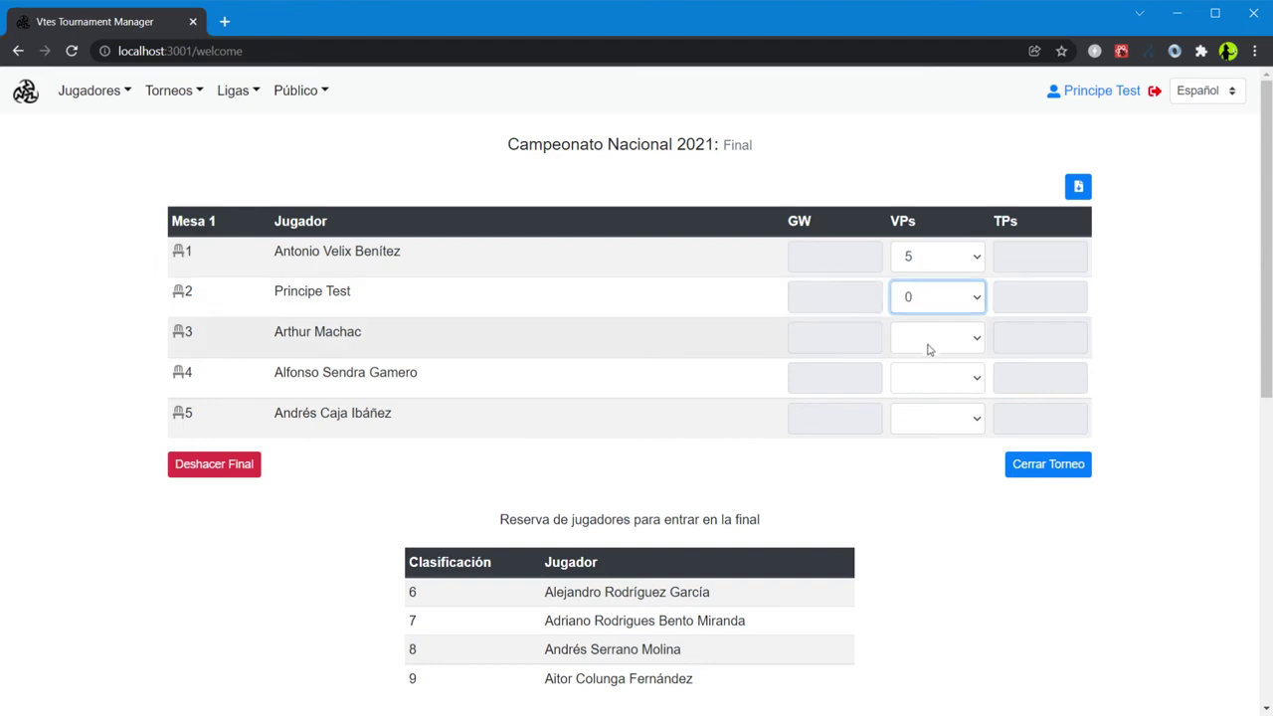
Give the remaining three finalists 0 VPs and confirm closing the tournament with 'Sí, cerrarlo'
left_click(928, 344)
key("0")
left_click(925, 376)
key("0")
left_click(928, 417)
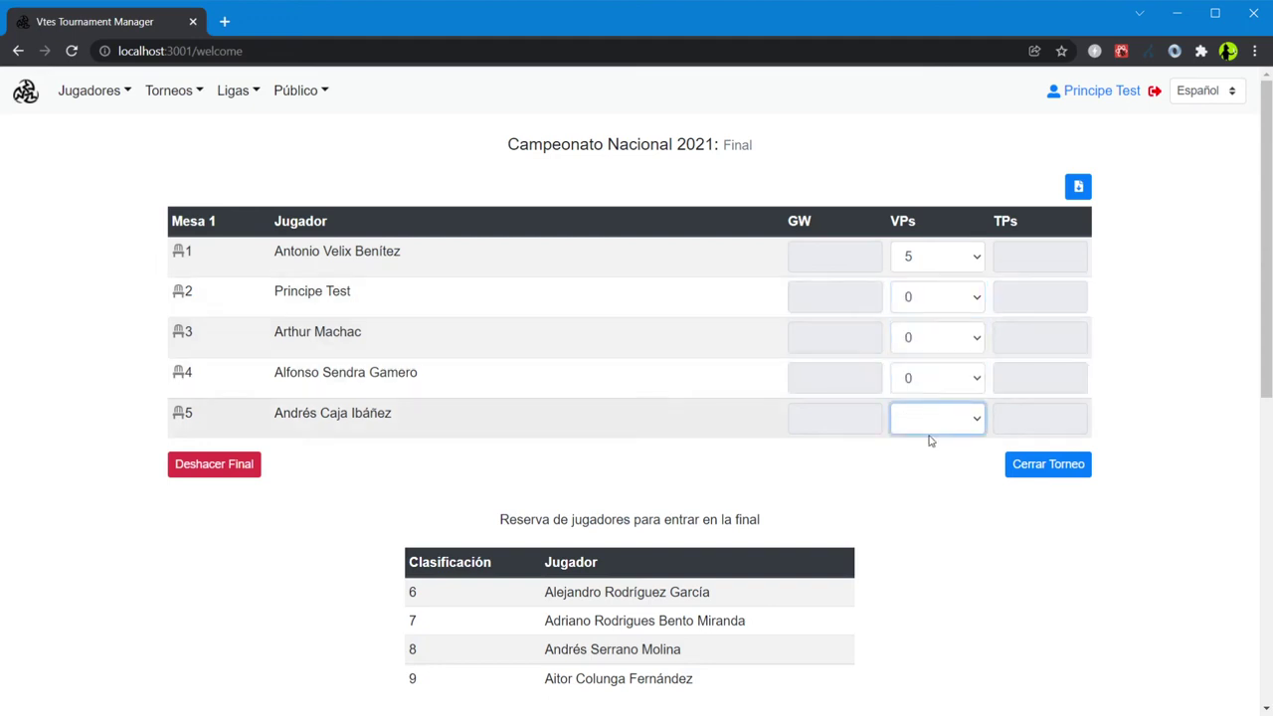
key("0")
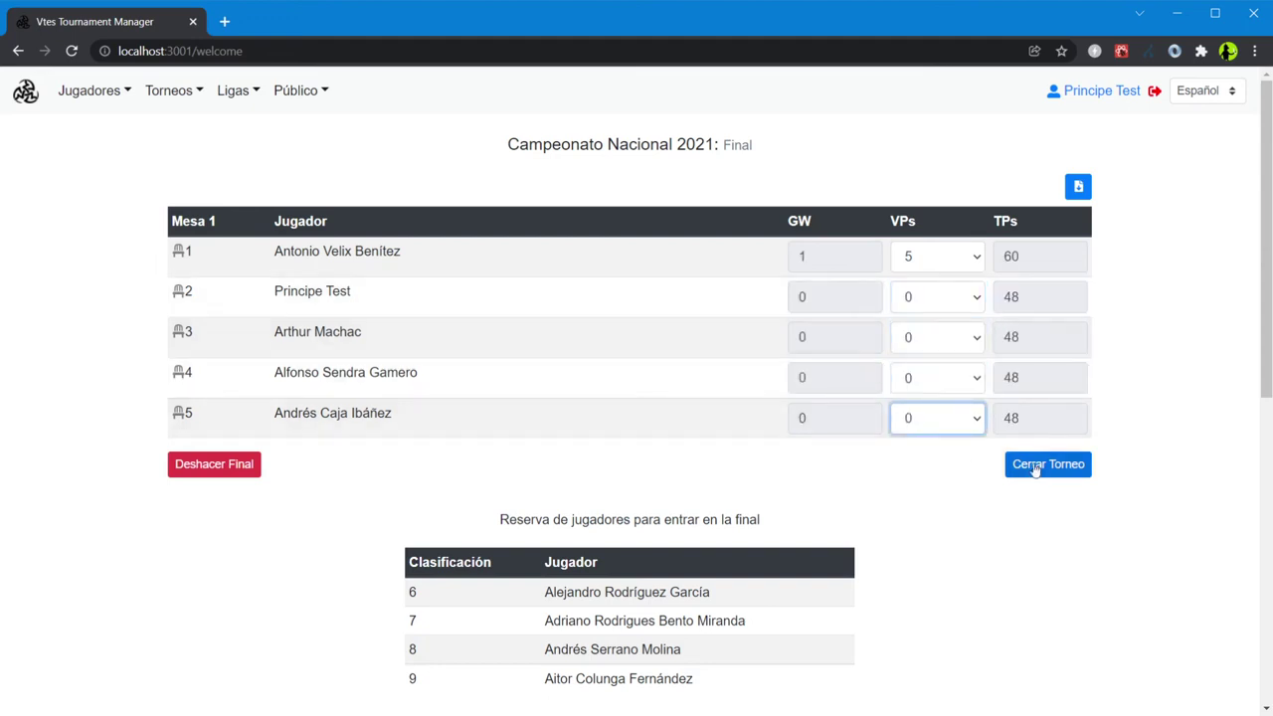
left_click(1035, 470)
left_click(522, 489)
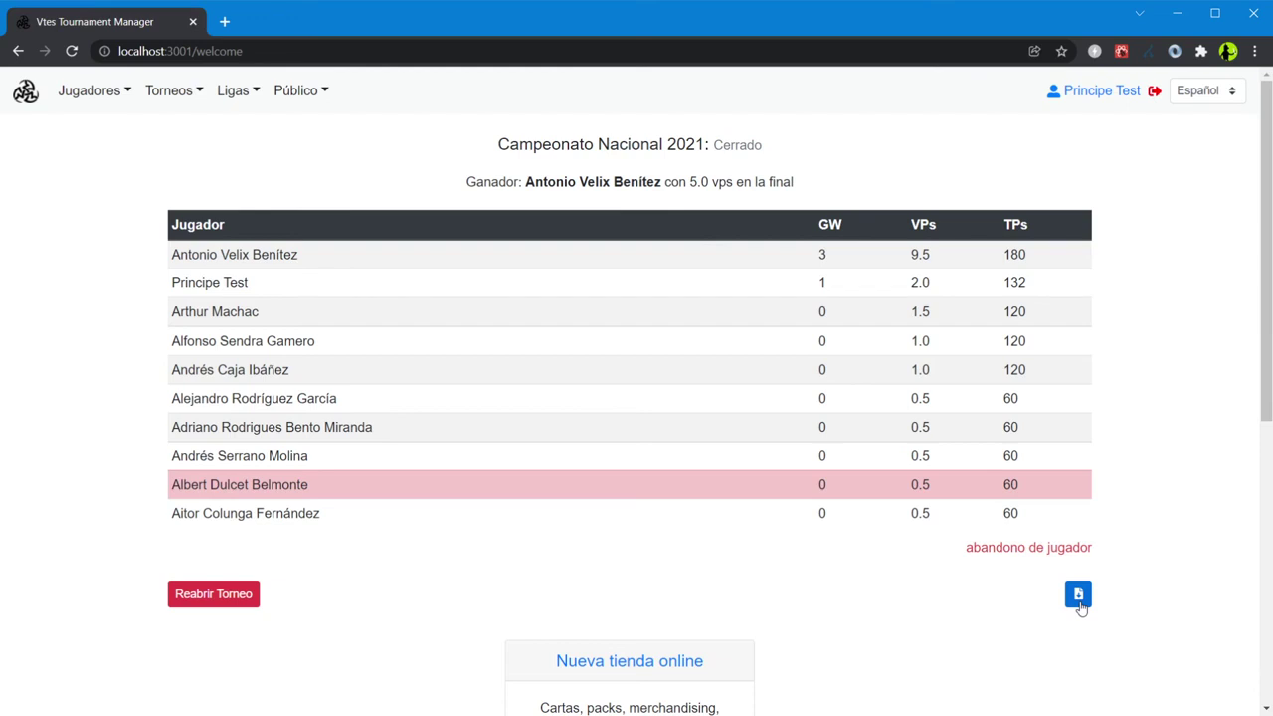
Review the Cerrado standings report, then go back to the welcome page
left_click(1081, 603)
left_click(25, 95)
left_click(229, 597)
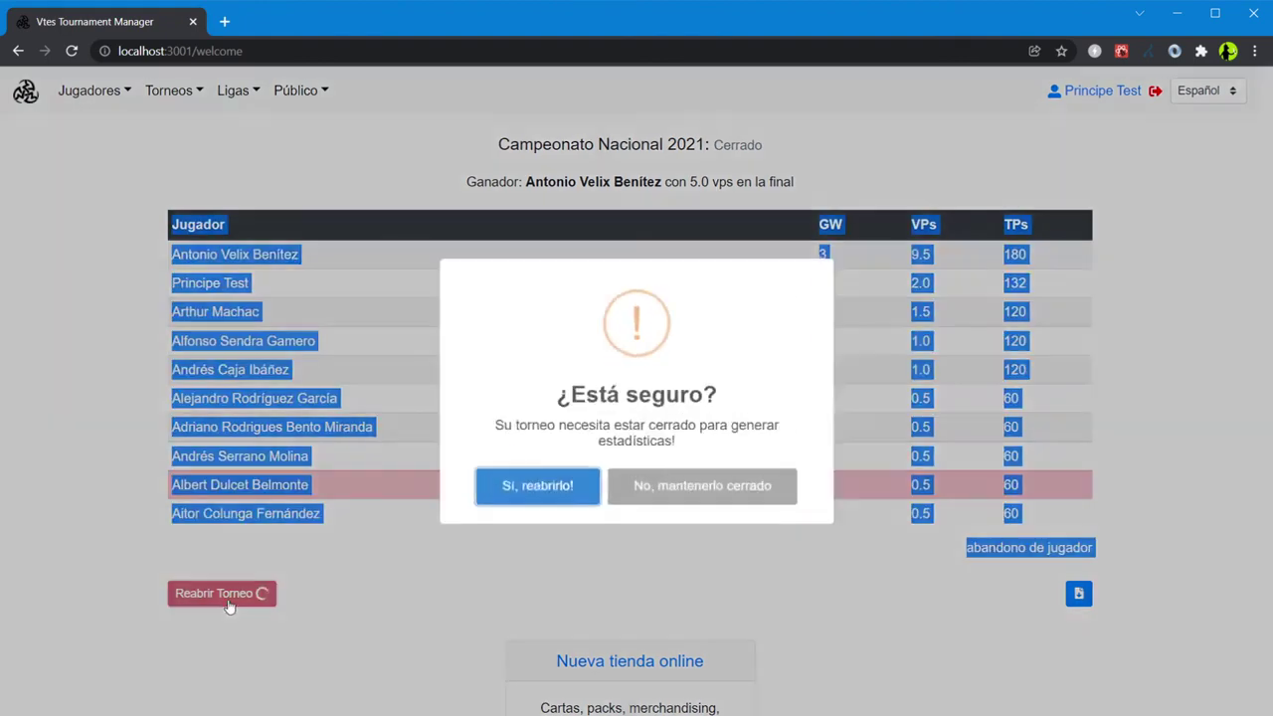
left_click(517, 502)
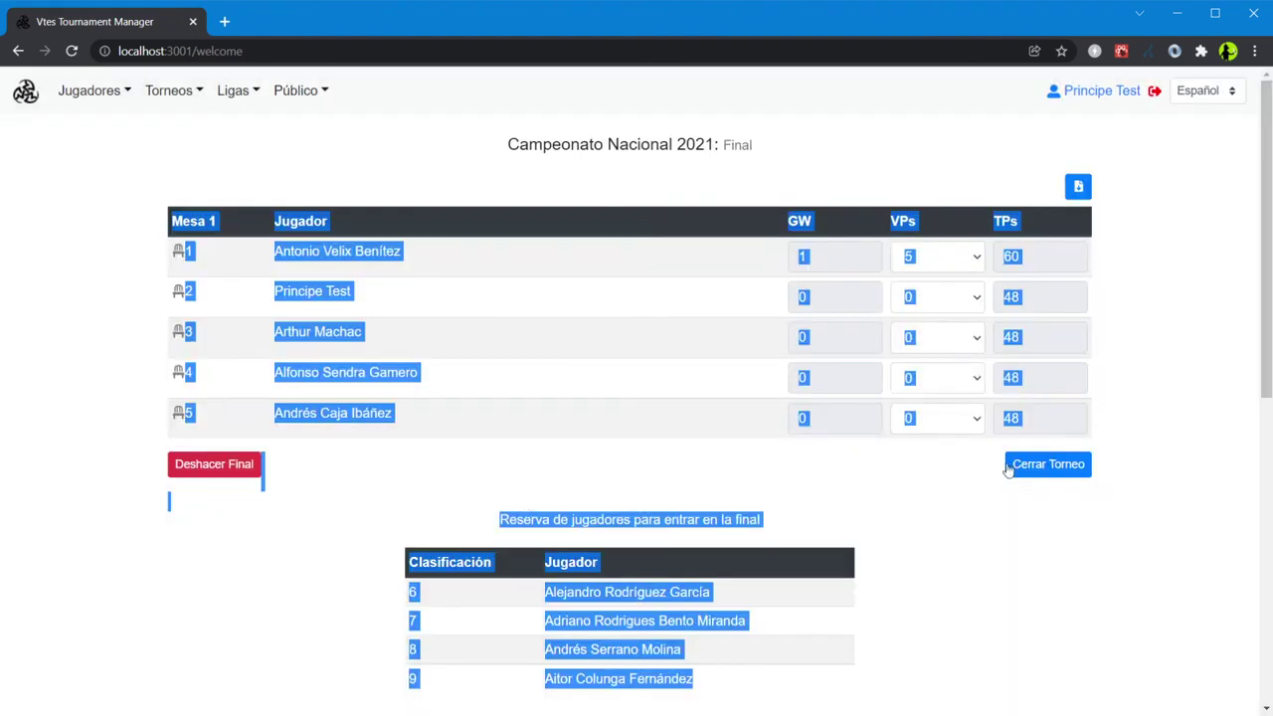
left_click(1048, 465)
left_click(540, 487)
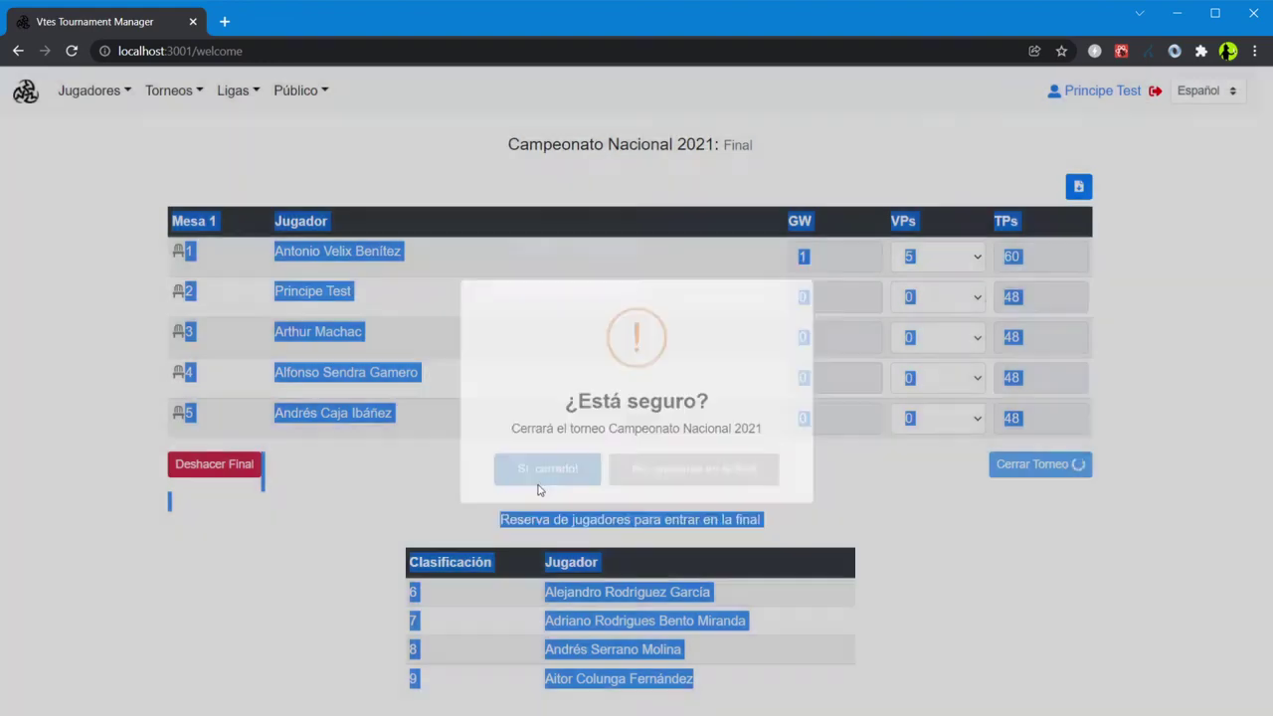
left_click(571, 600)
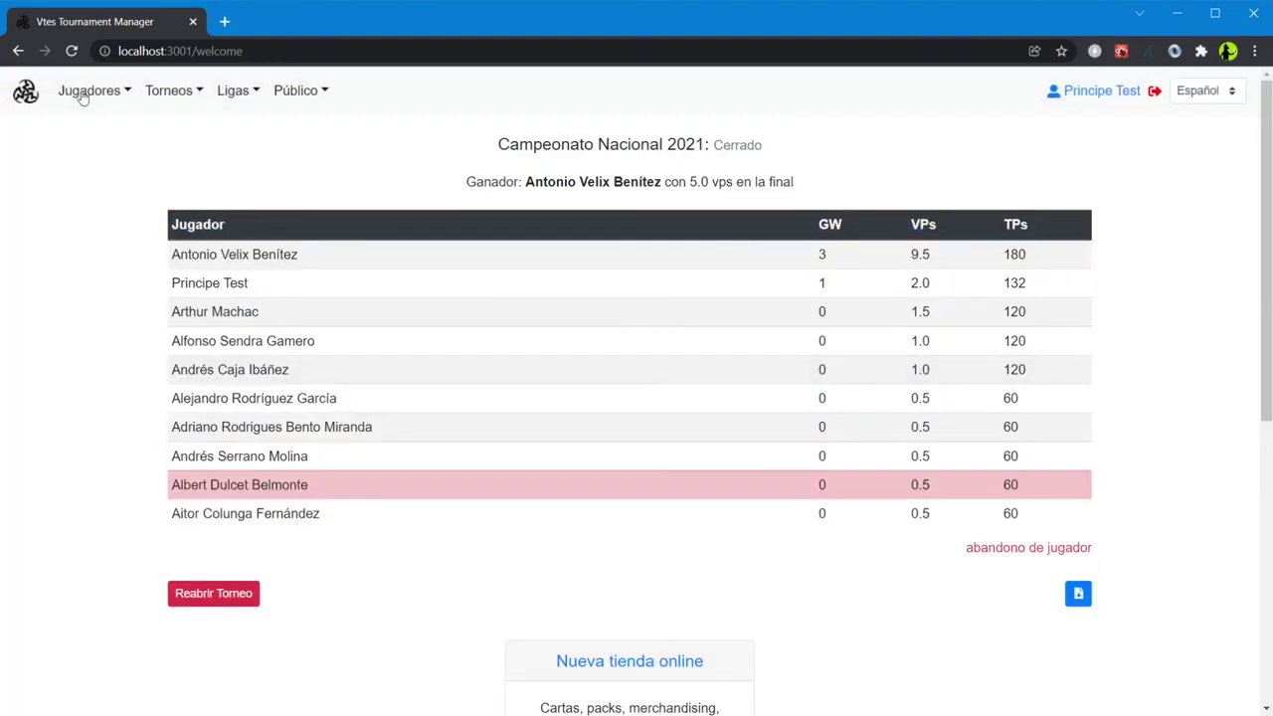
left_click(159, 92)
From the tournament list, stop managing Campeonato Nacional 2021 and return to the welcome page
left_click(187, 129)
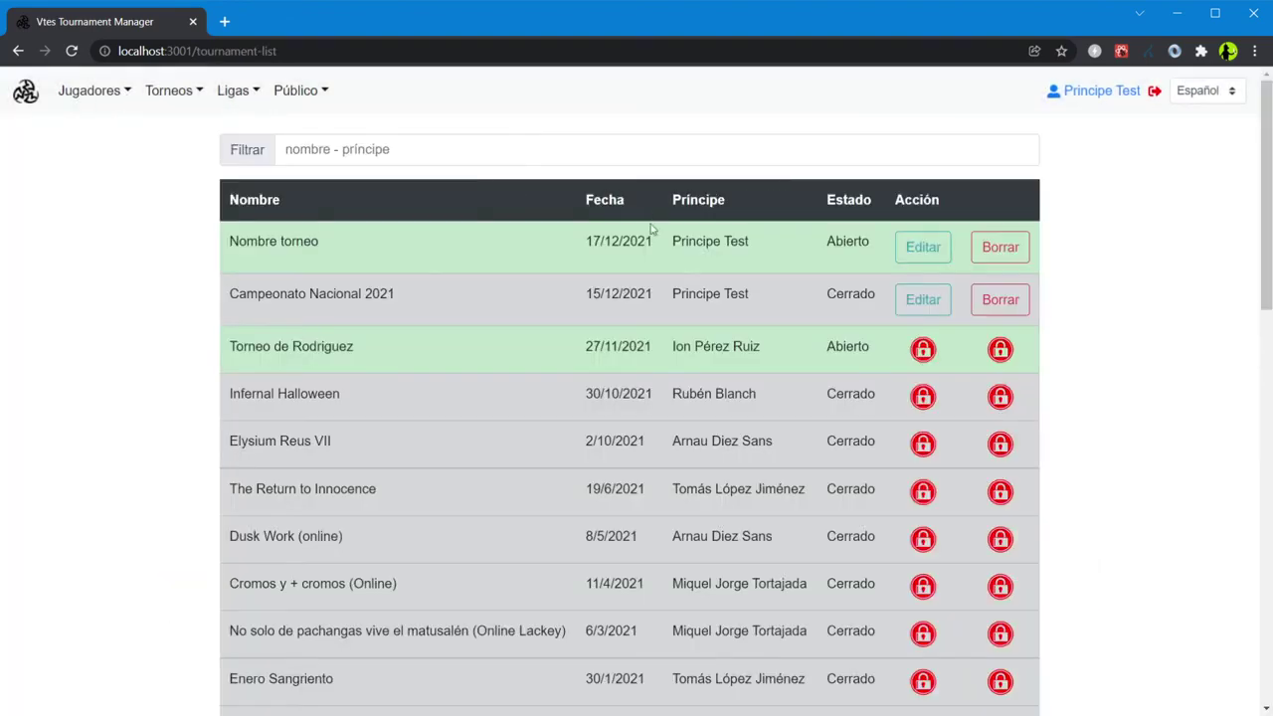
left_click(924, 299)
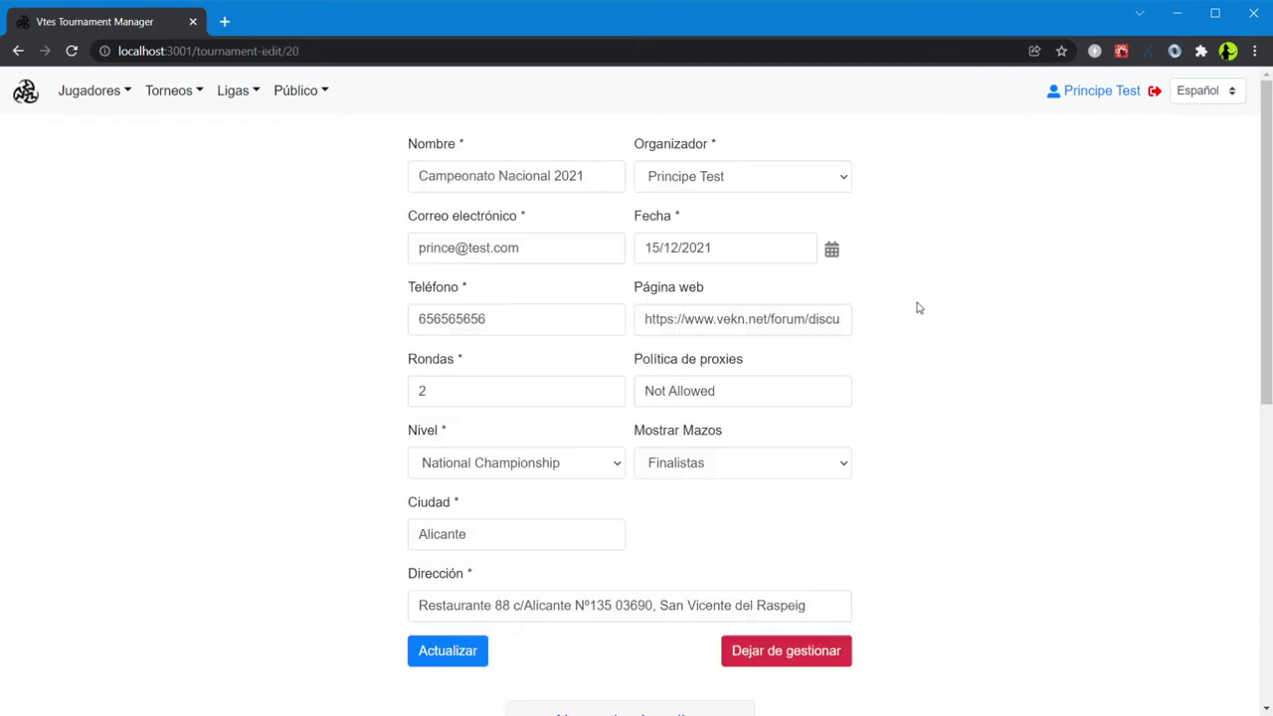
left_click(778, 648)
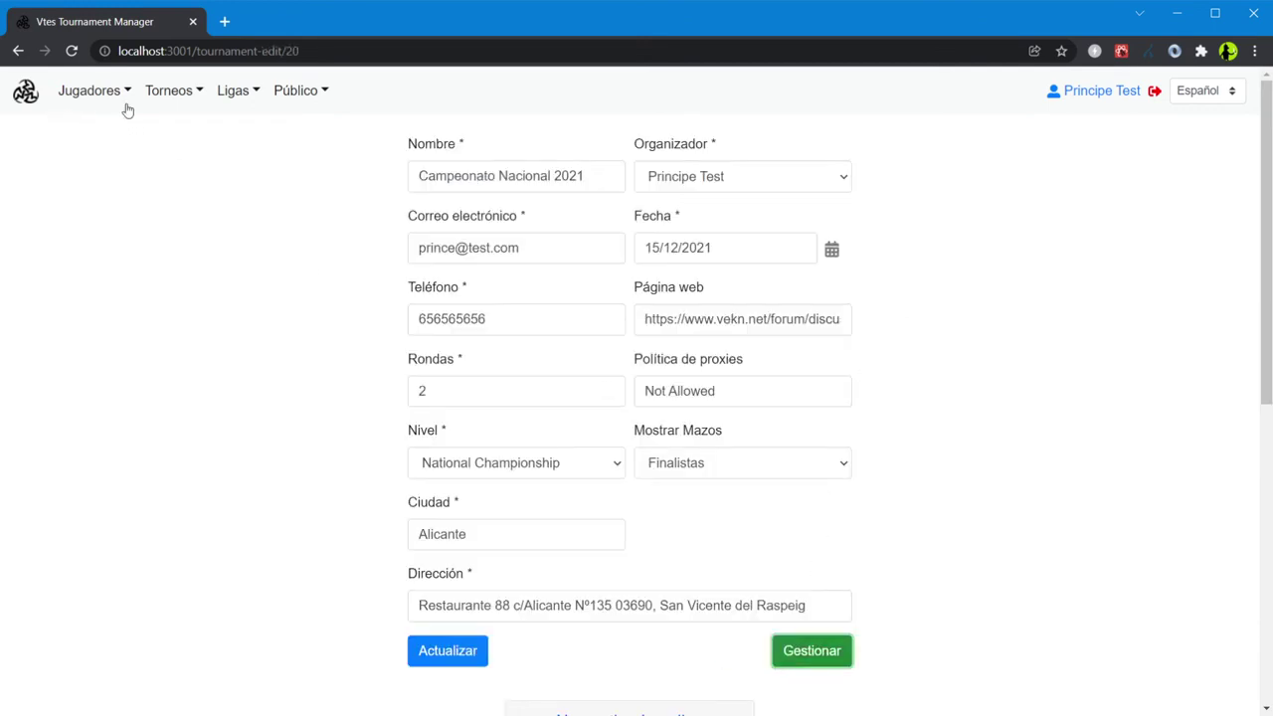
left_click(20, 98)
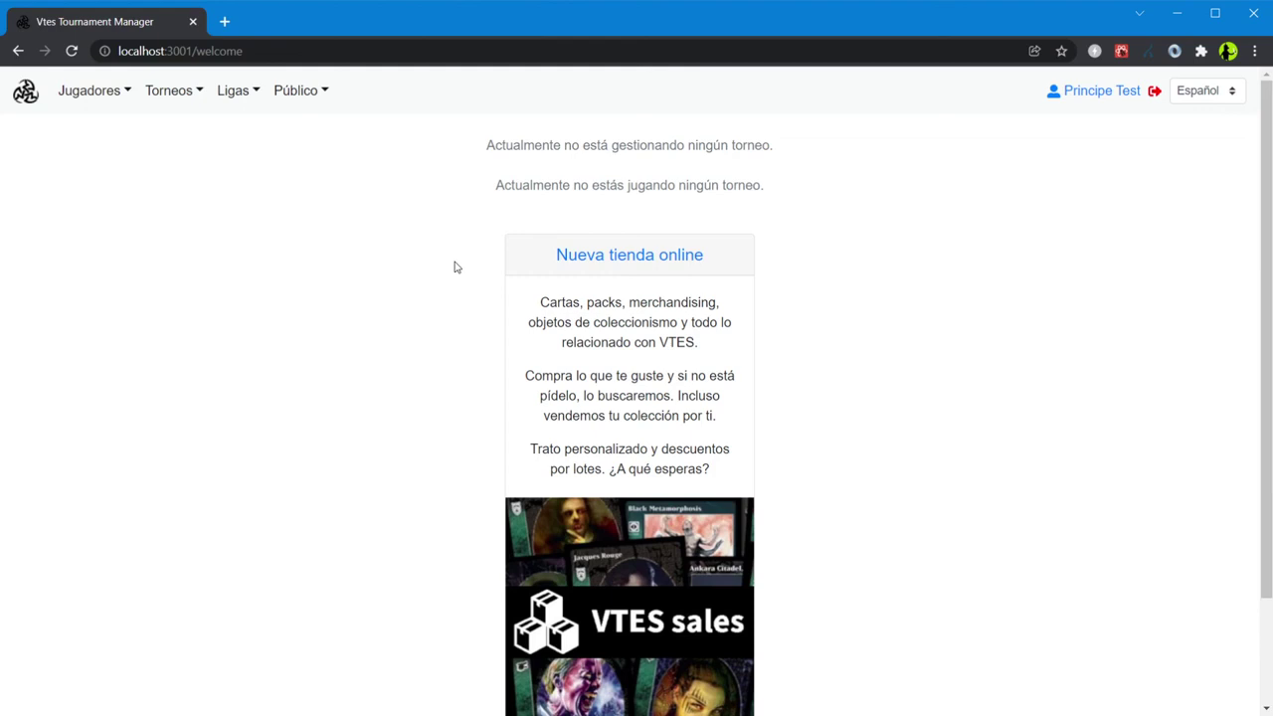
List all players, filter by a player's name, and page to the matching row
left_click(127, 104)
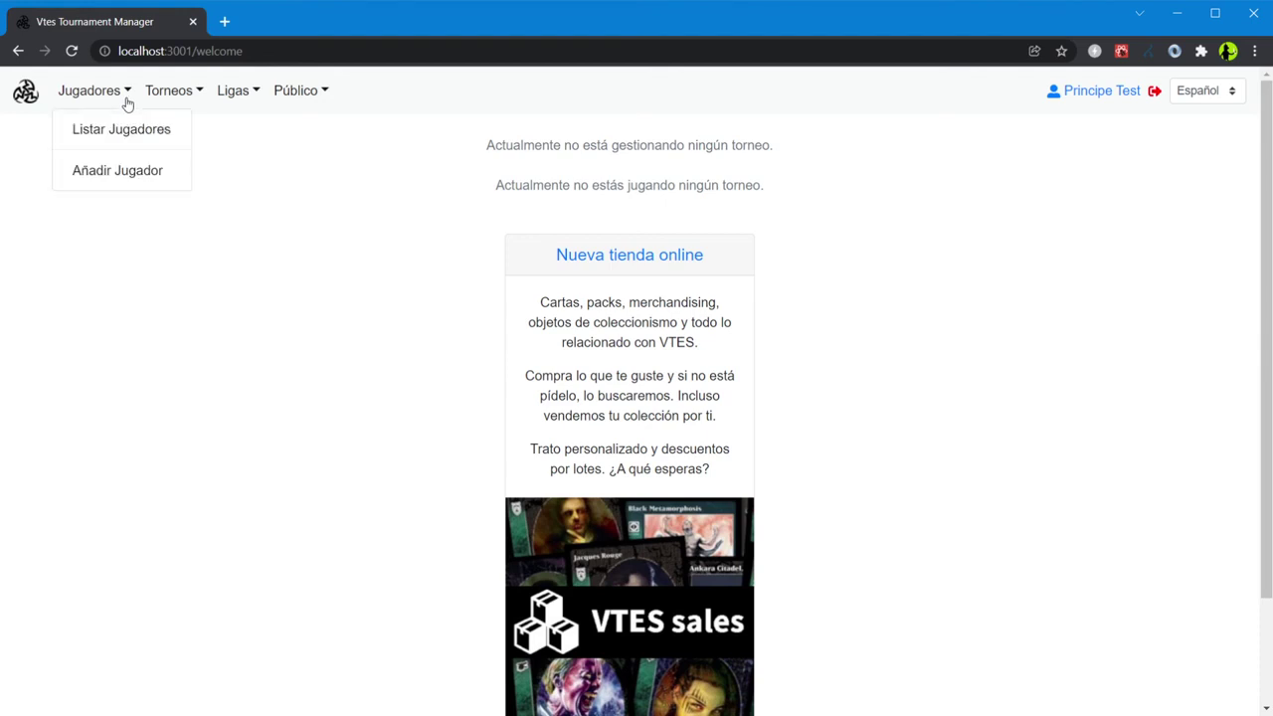
left_click(126, 131)
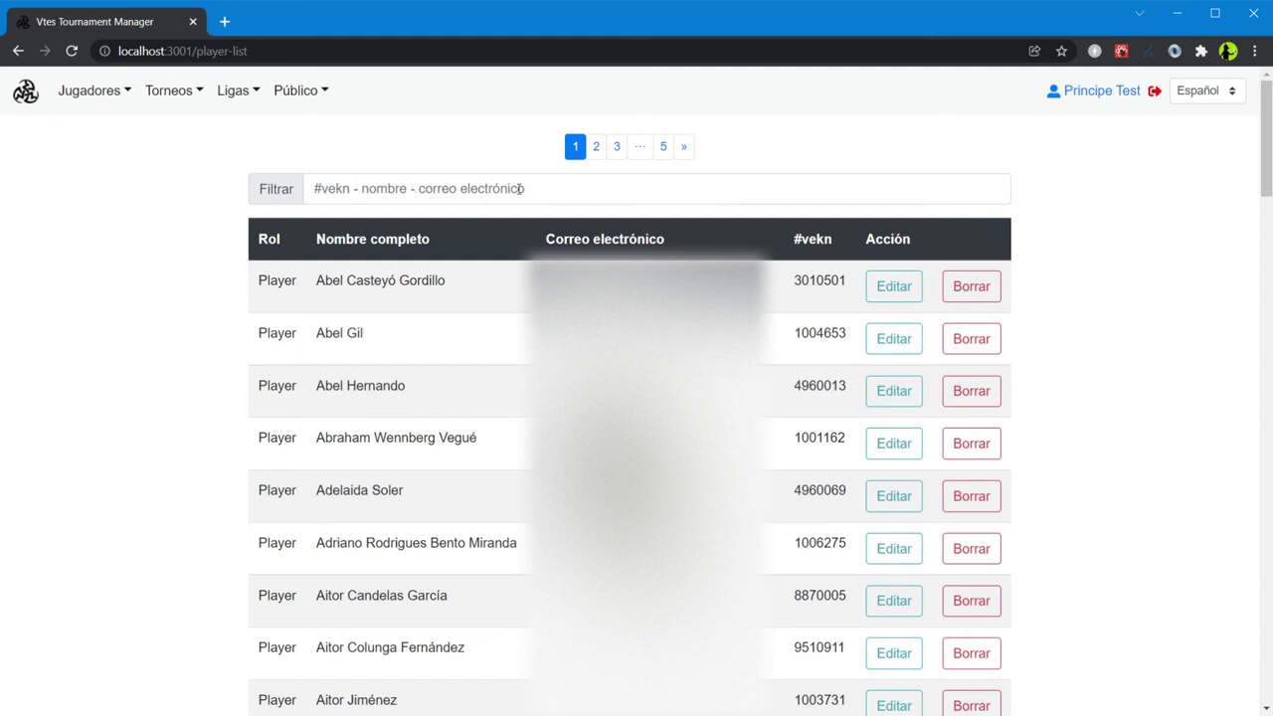
left_click(518, 188)
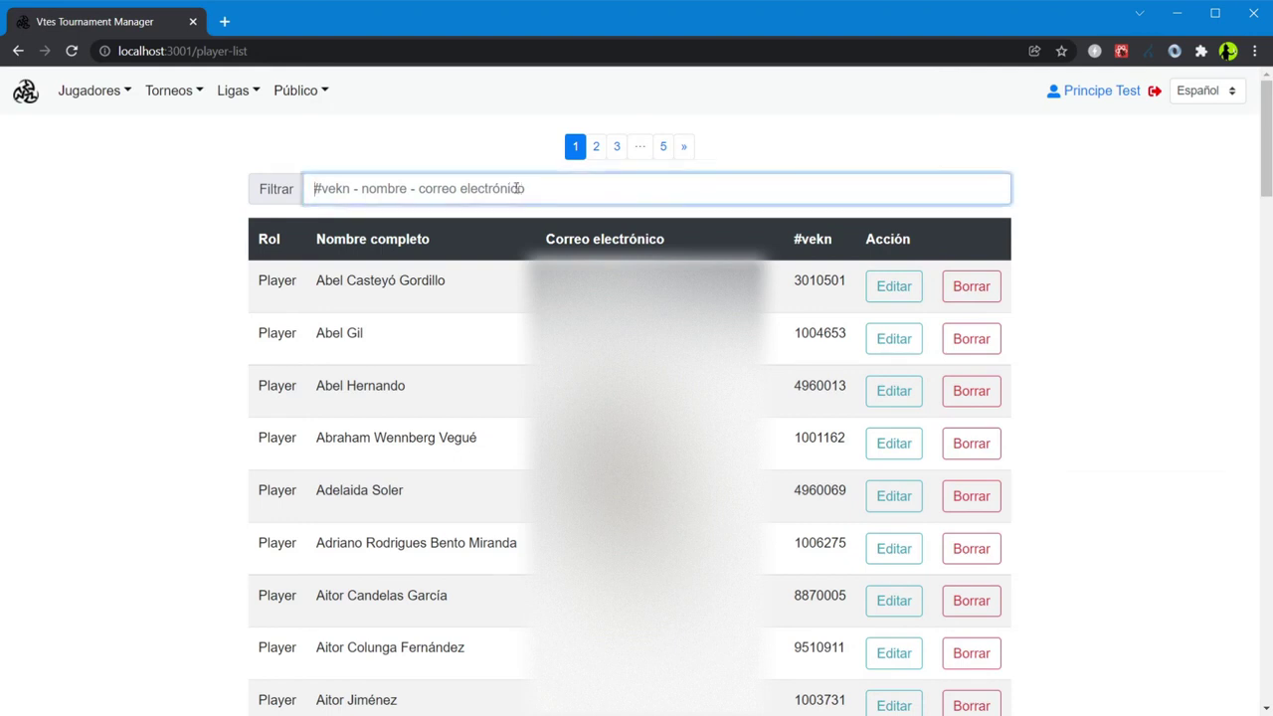
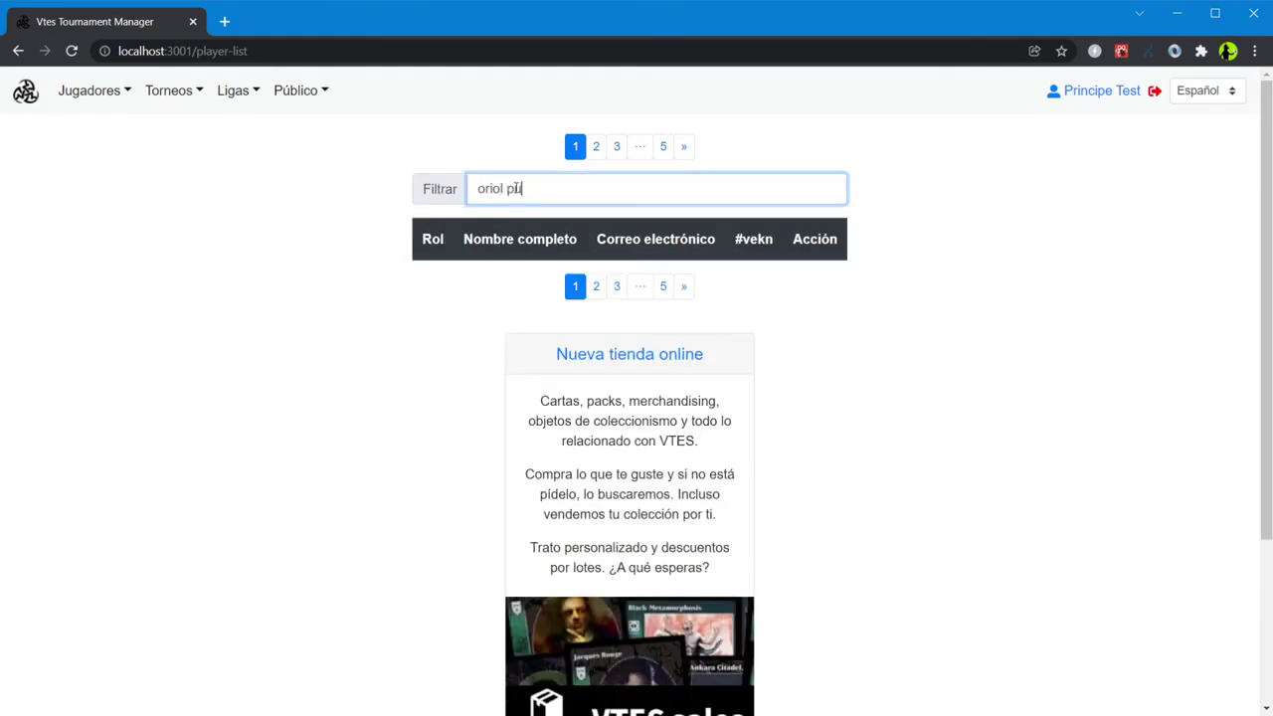
left_click(596, 156)
left_click(630, 149)
left_click(650, 151)
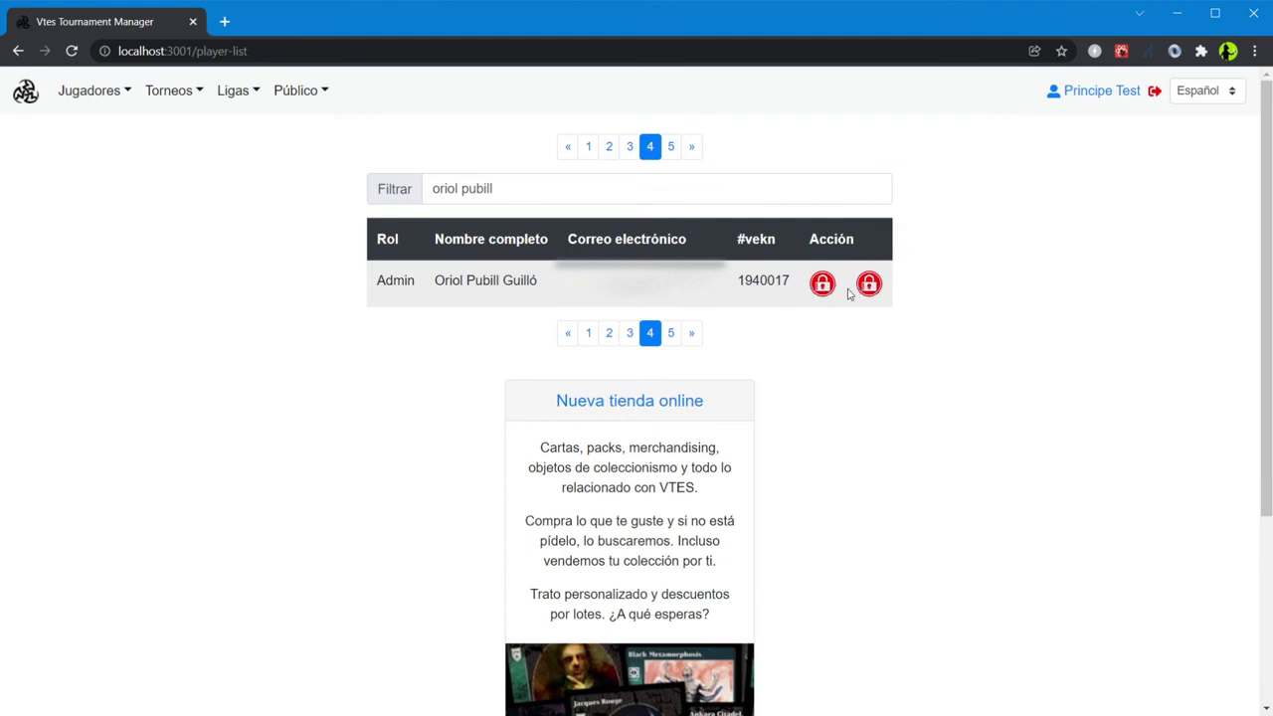
Highlight the matching player's Admin role, then clear the selection
left_click_drag(414, 287, 377, 281)
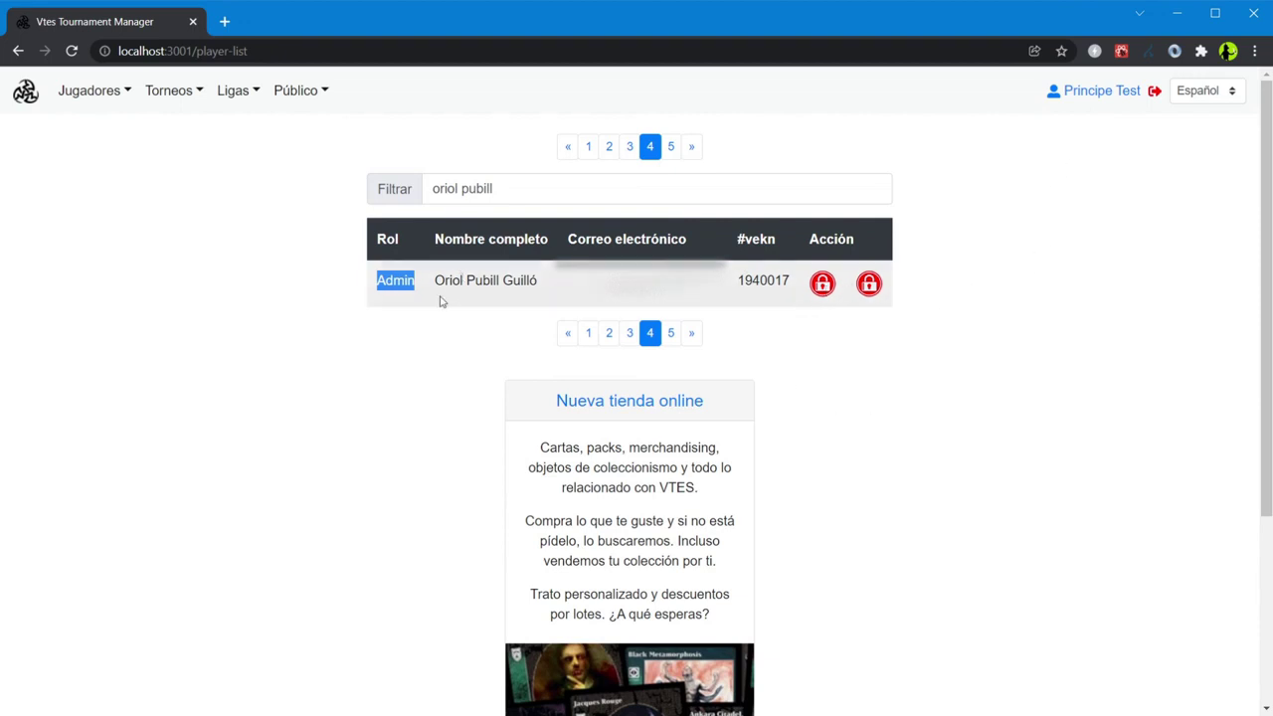
left_click(406, 284)
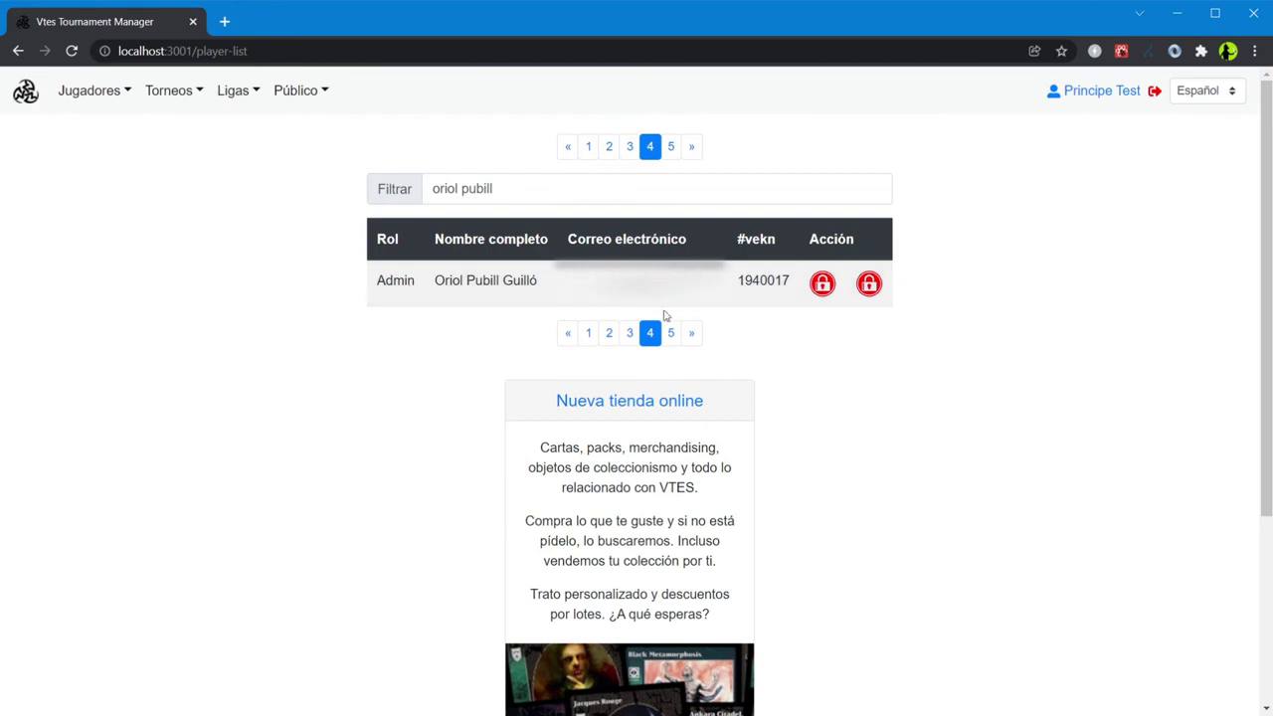
left_click(107, 97)
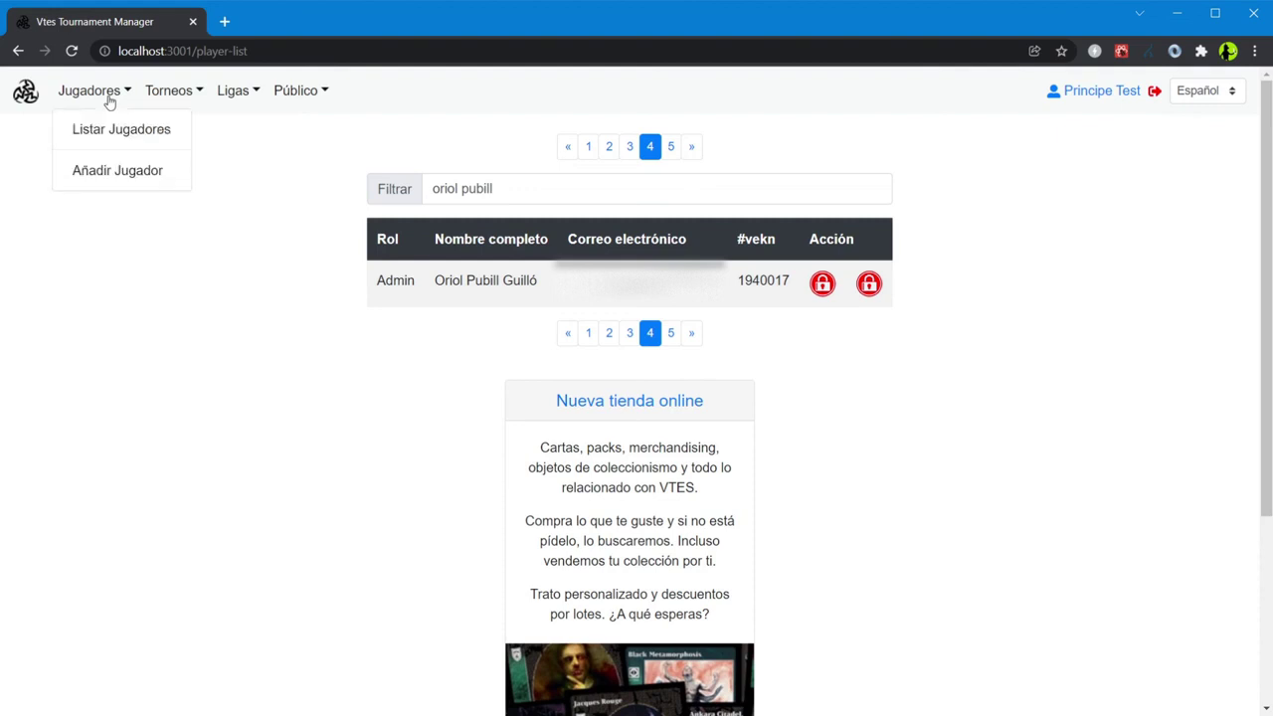
Open the Añadir Jugador form, set Rol to Player, and visit the Ciudad field
left_click(114, 176)
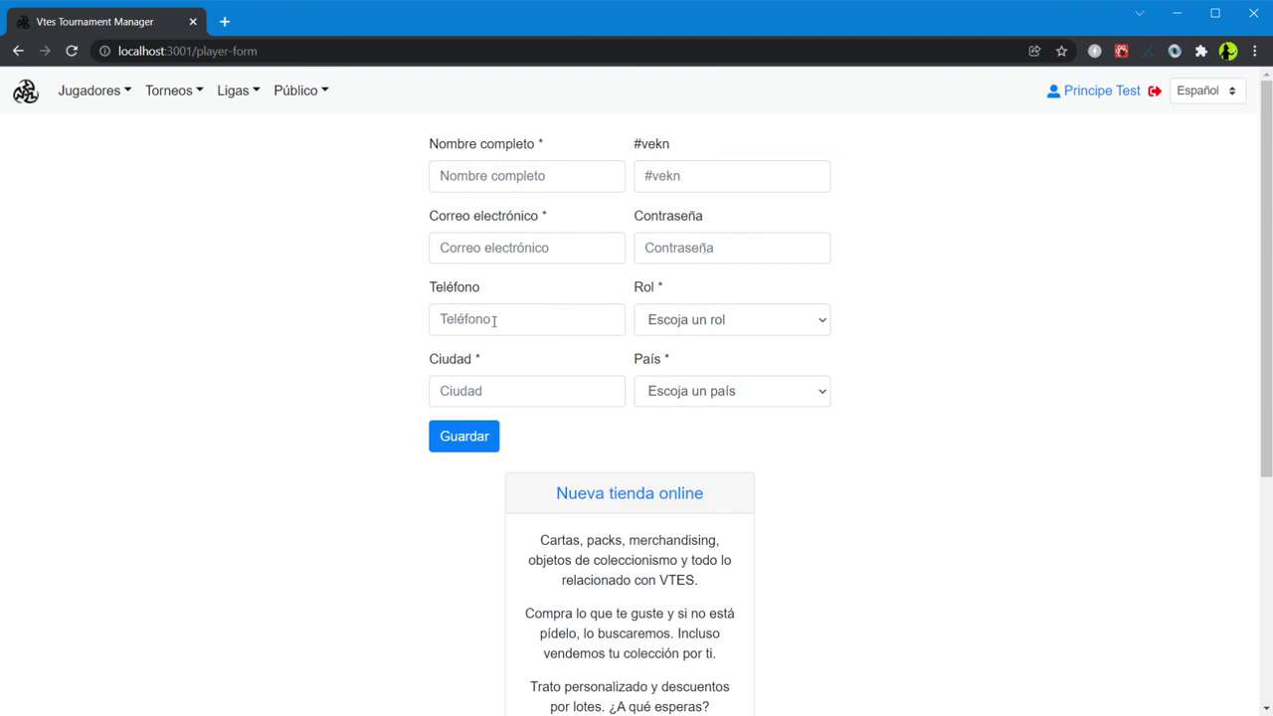
left_click(686, 323)
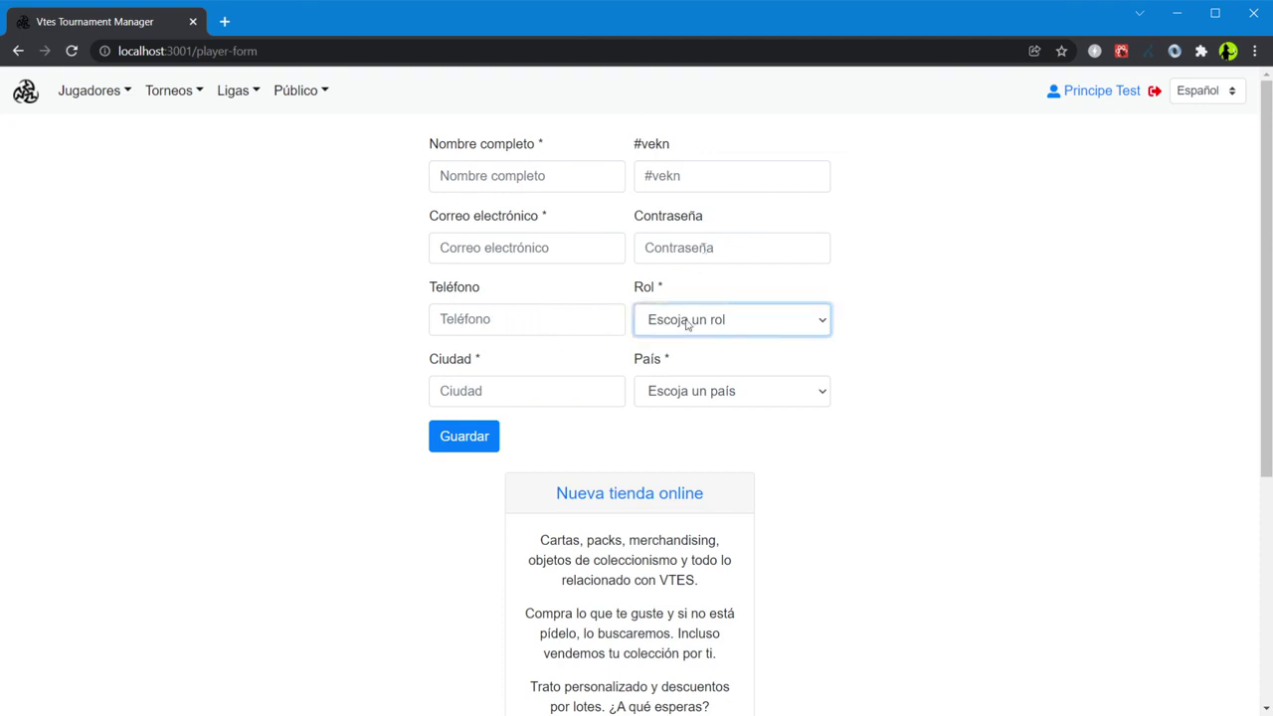
left_click(682, 368)
left_click(521, 398)
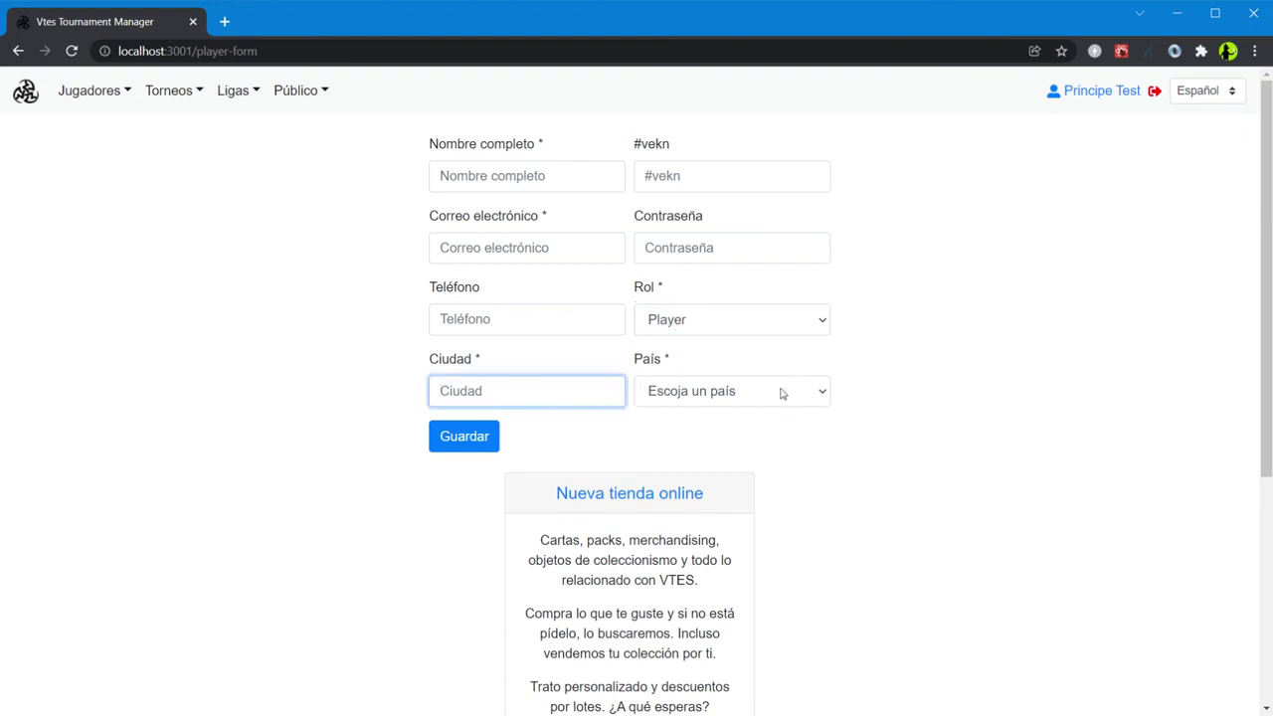
left_click(923, 246)
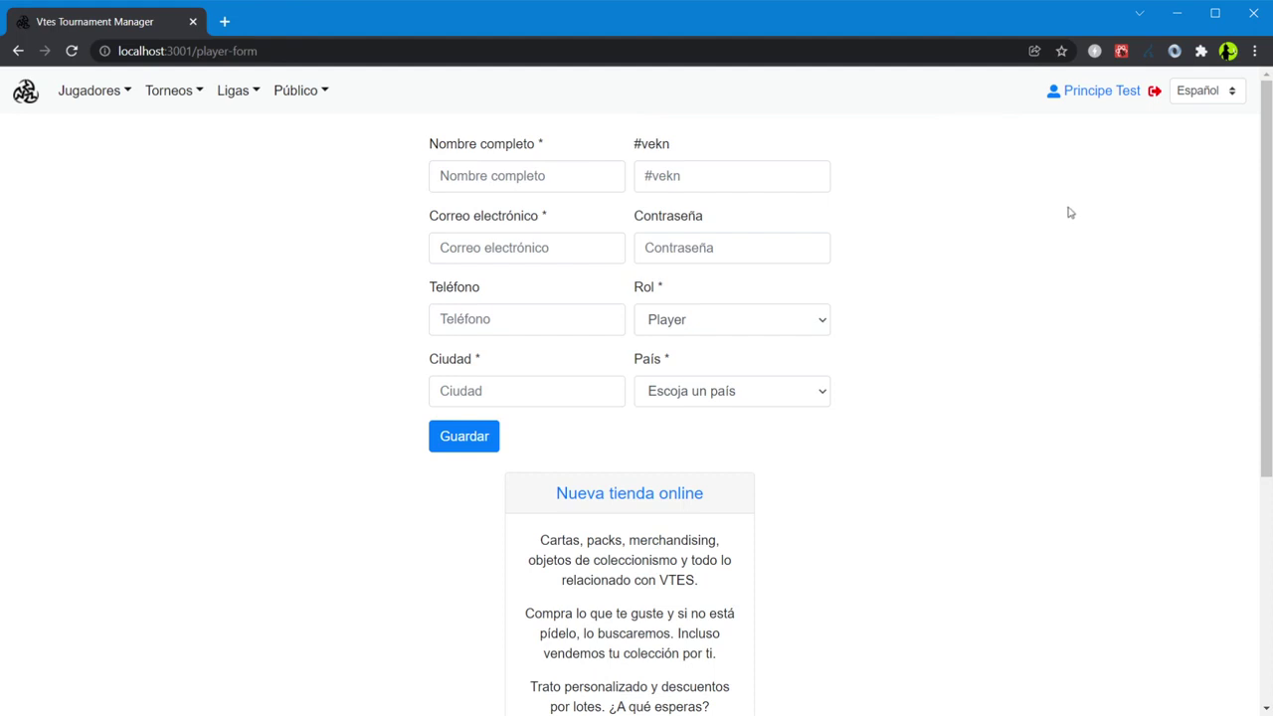
left_click(171, 95)
Reopen the closed Campeonato Nacional 2021 from its management page, confirming 'Sí, reabrirlo!'
left_click(181, 130)
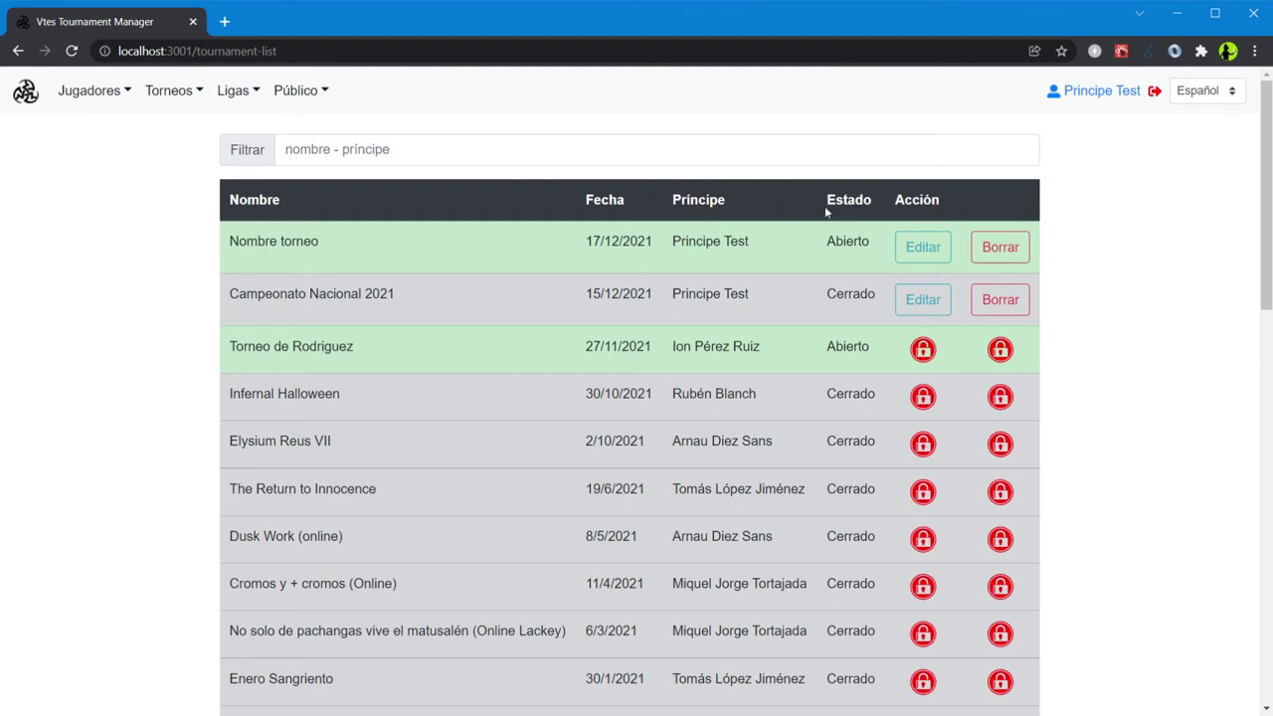
left_click(908, 304)
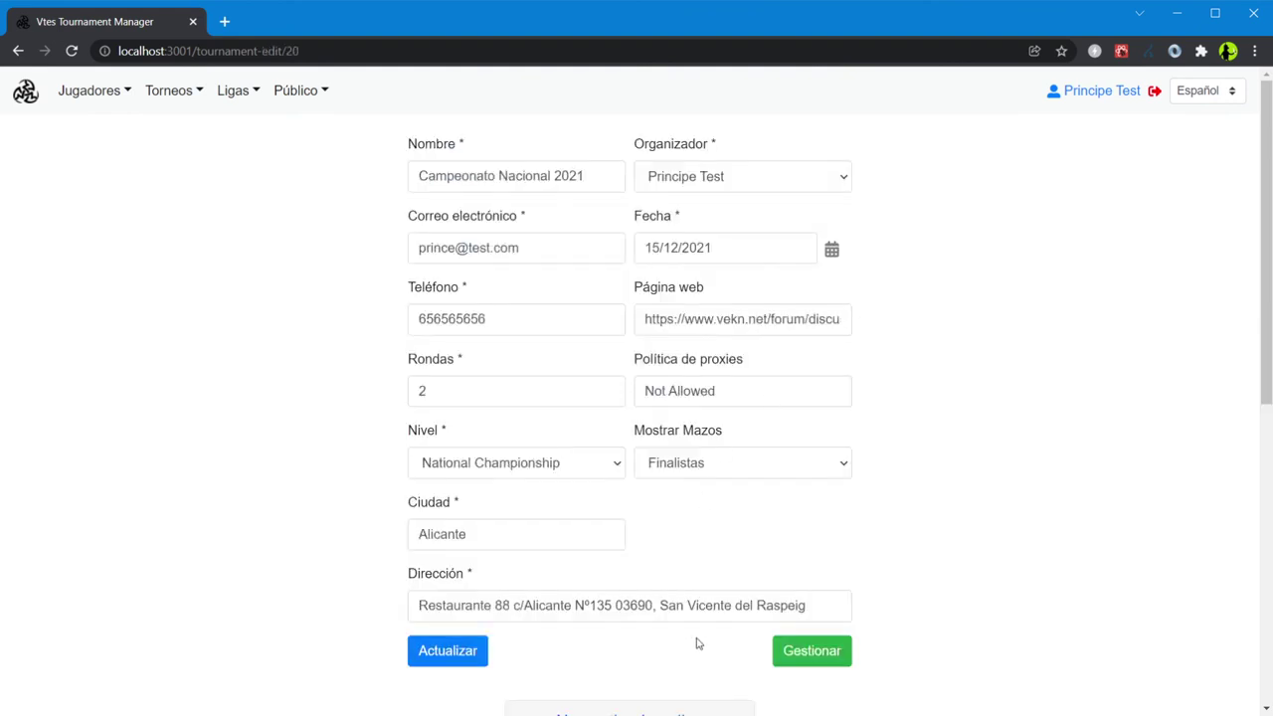
left_click(817, 646)
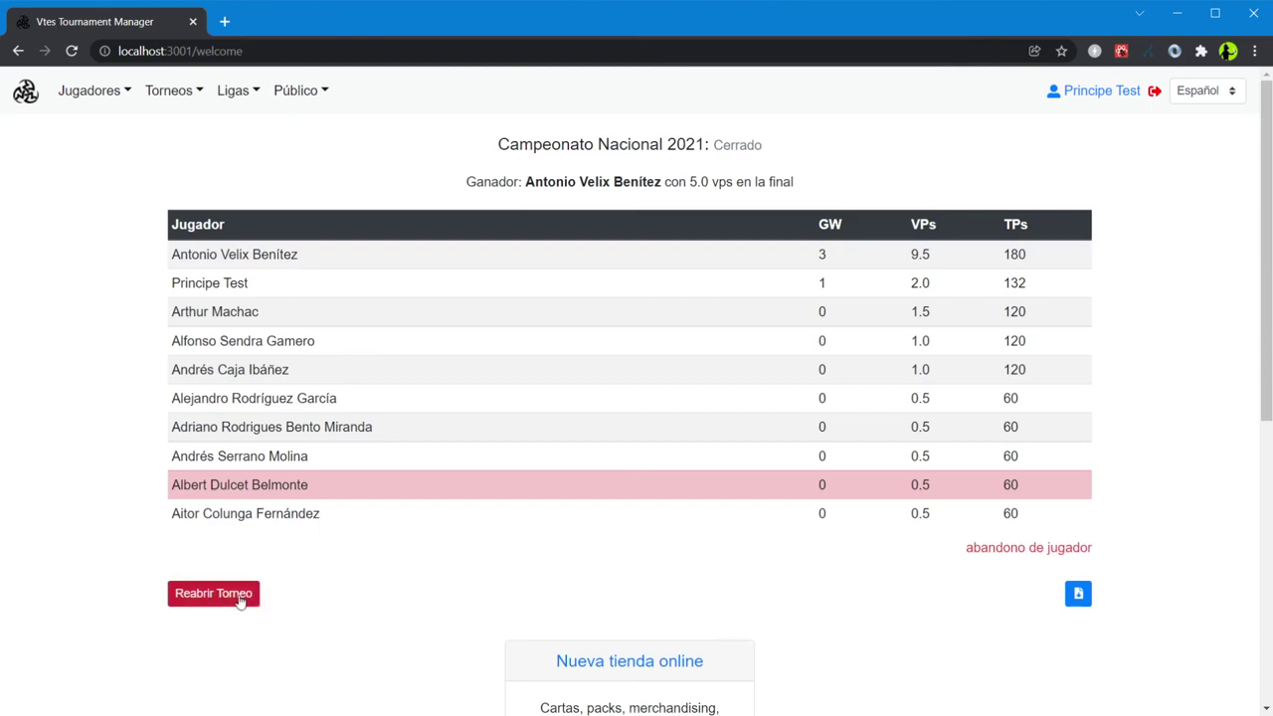
left_click(245, 597)
left_click(539, 499)
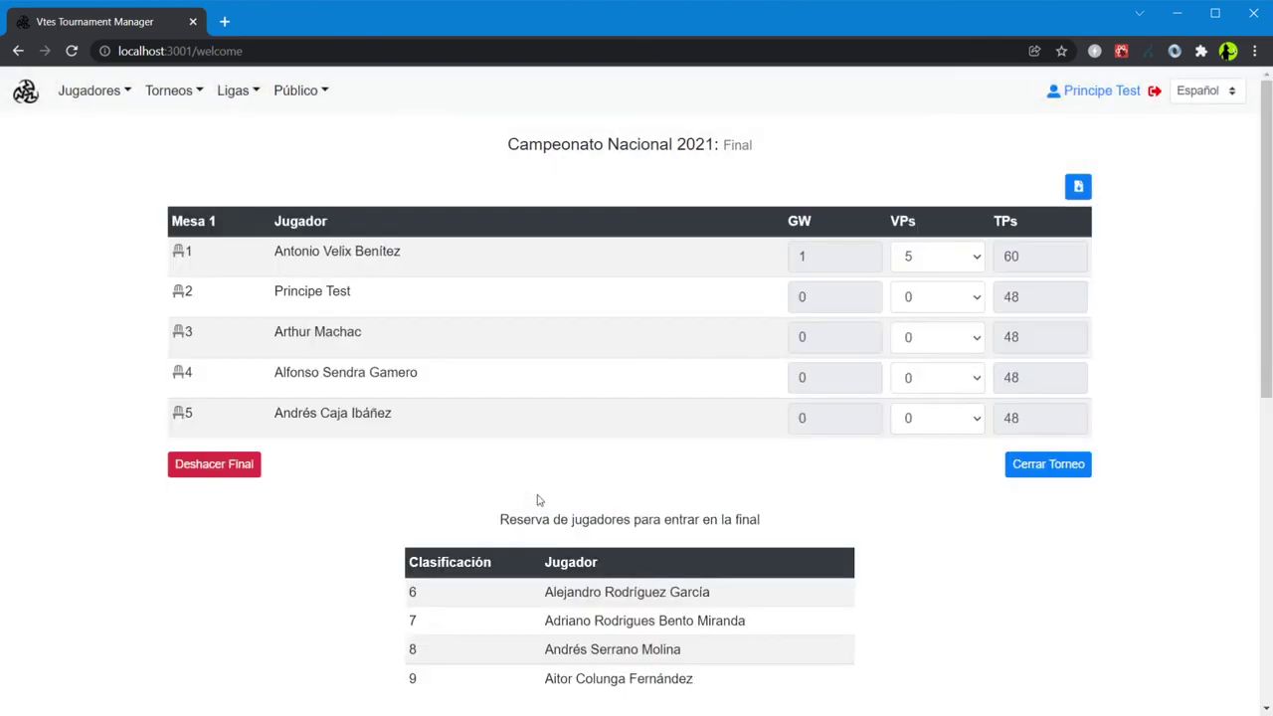
Review the reopened final's seating, then show the logged-in user's profile
scroll(483, 498, "down", 3)
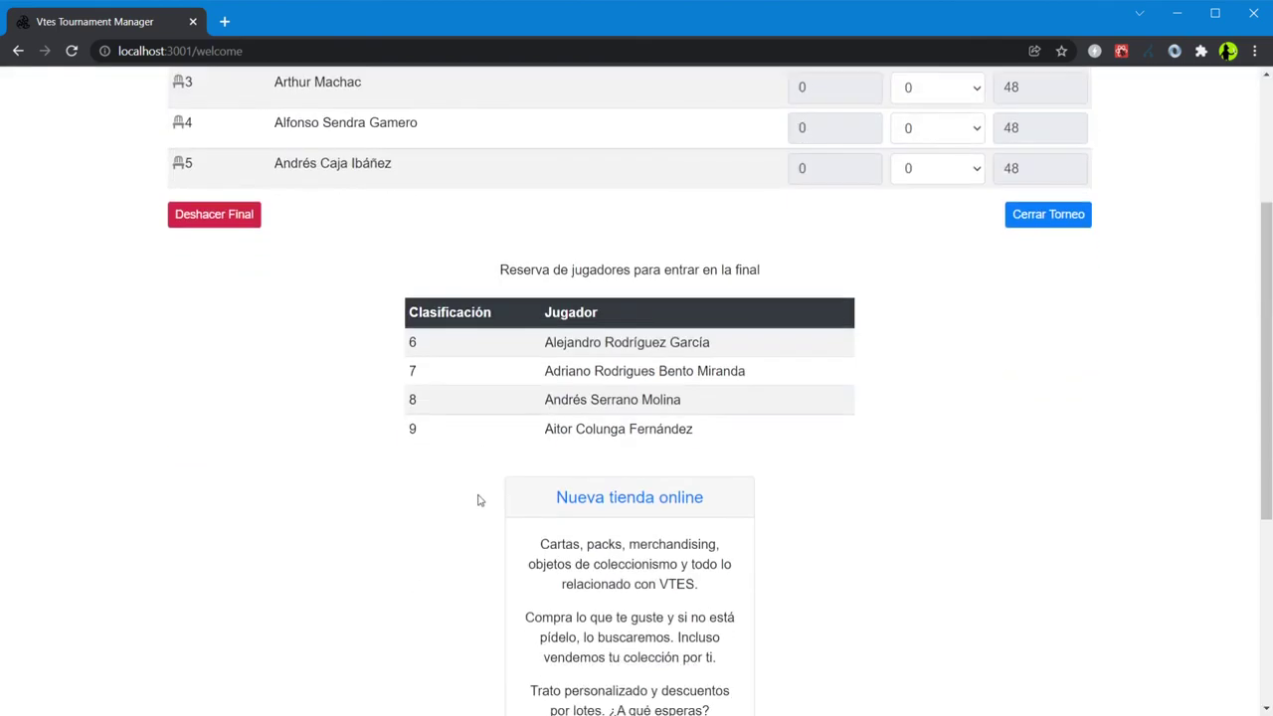
scroll(480, 500, "up", 3)
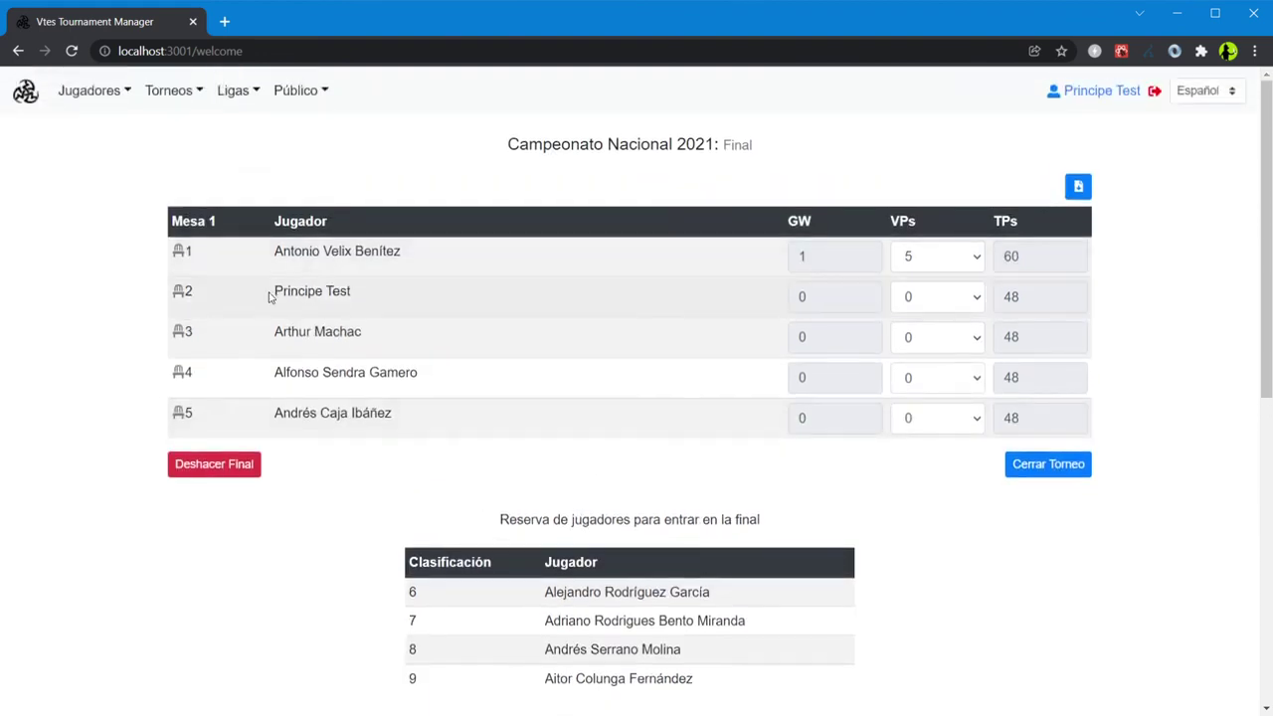
left_click_drag(271, 291, 368, 295)
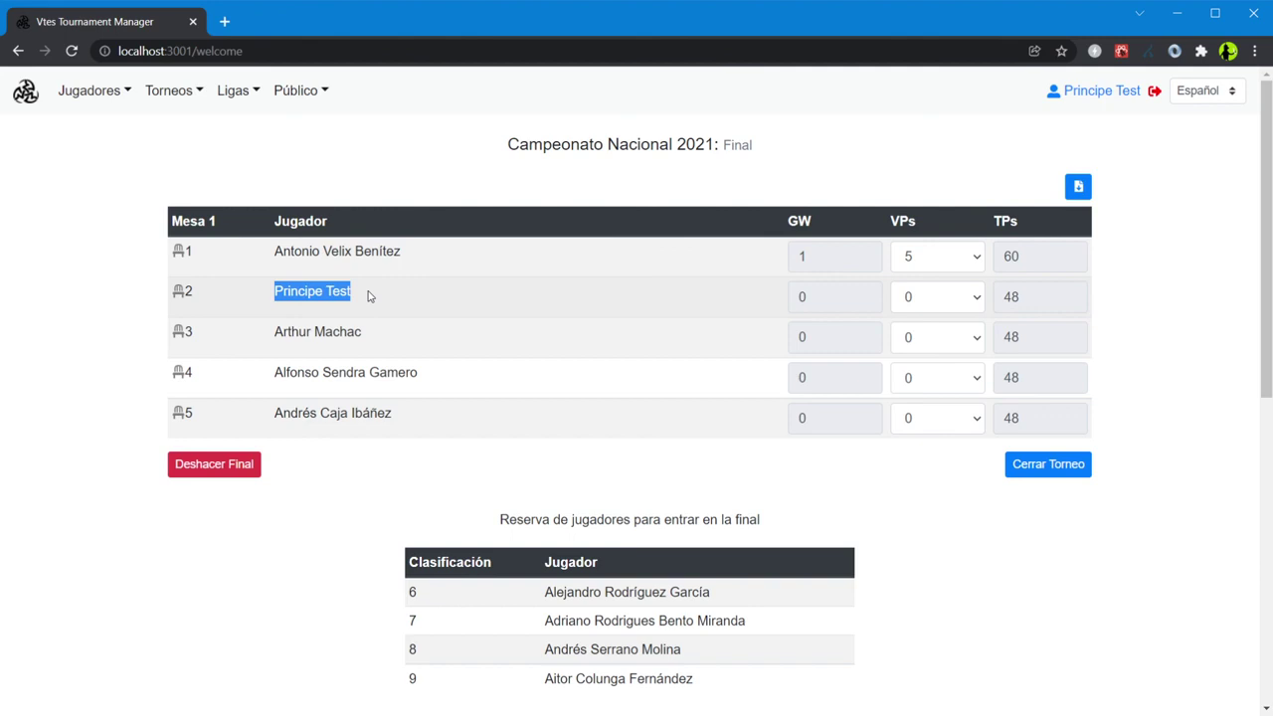
left_click(665, 166)
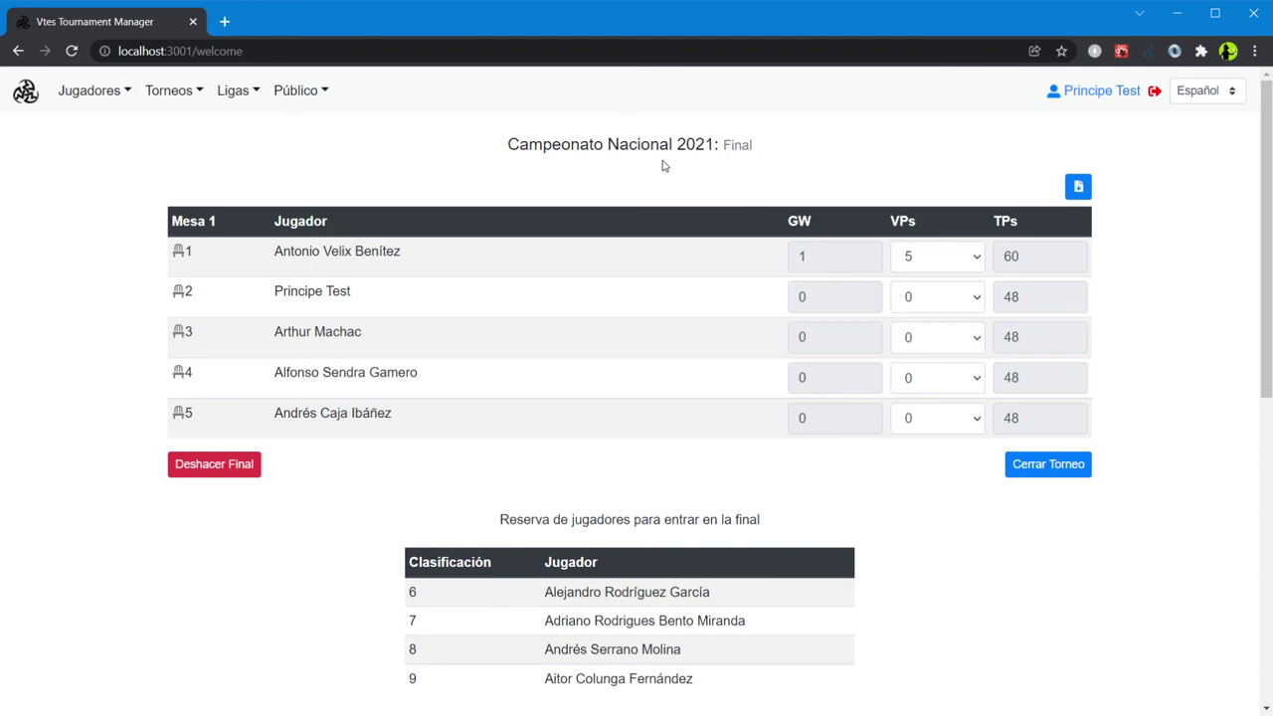
left_click(1085, 94)
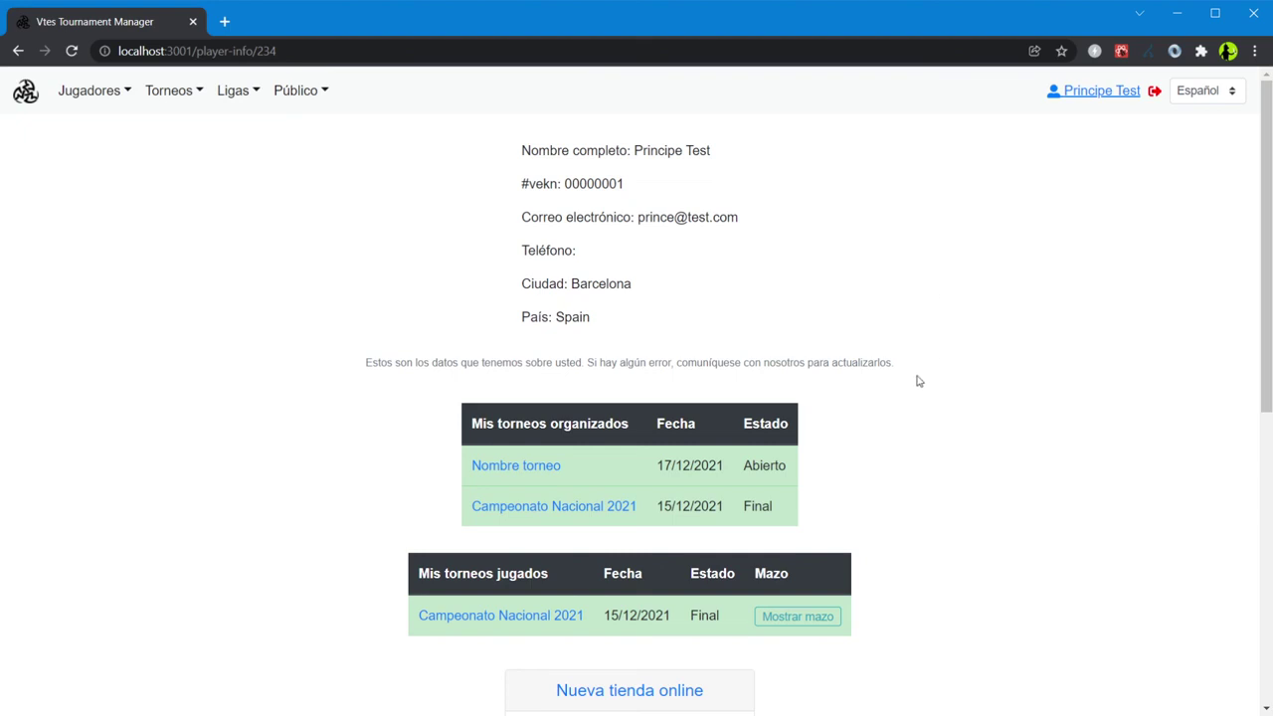
Review the organized and played tournament lists, then show the Campeonato Nacional 2021 Blood Bleeders deck
scroll(917, 380, "down", 1)
scroll(816, 363, "up", 1)
left_click_drag(470, 424, 646, 426)
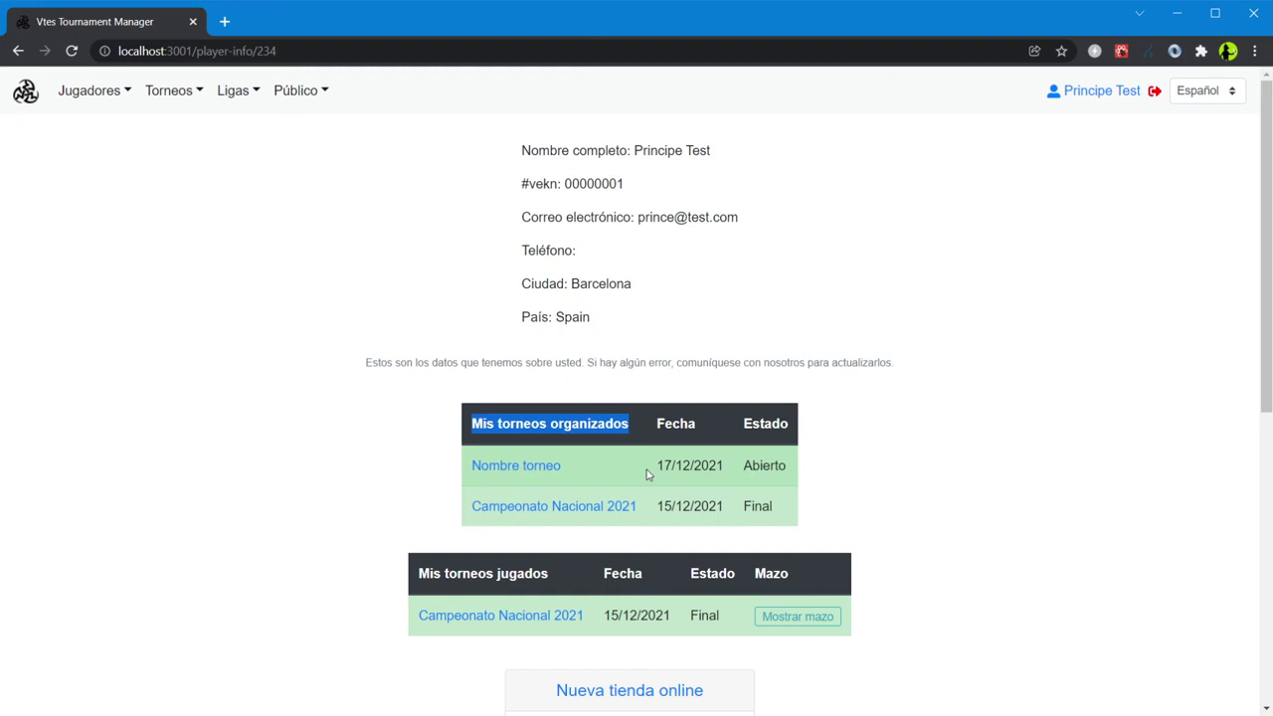
left_click(362, 475)
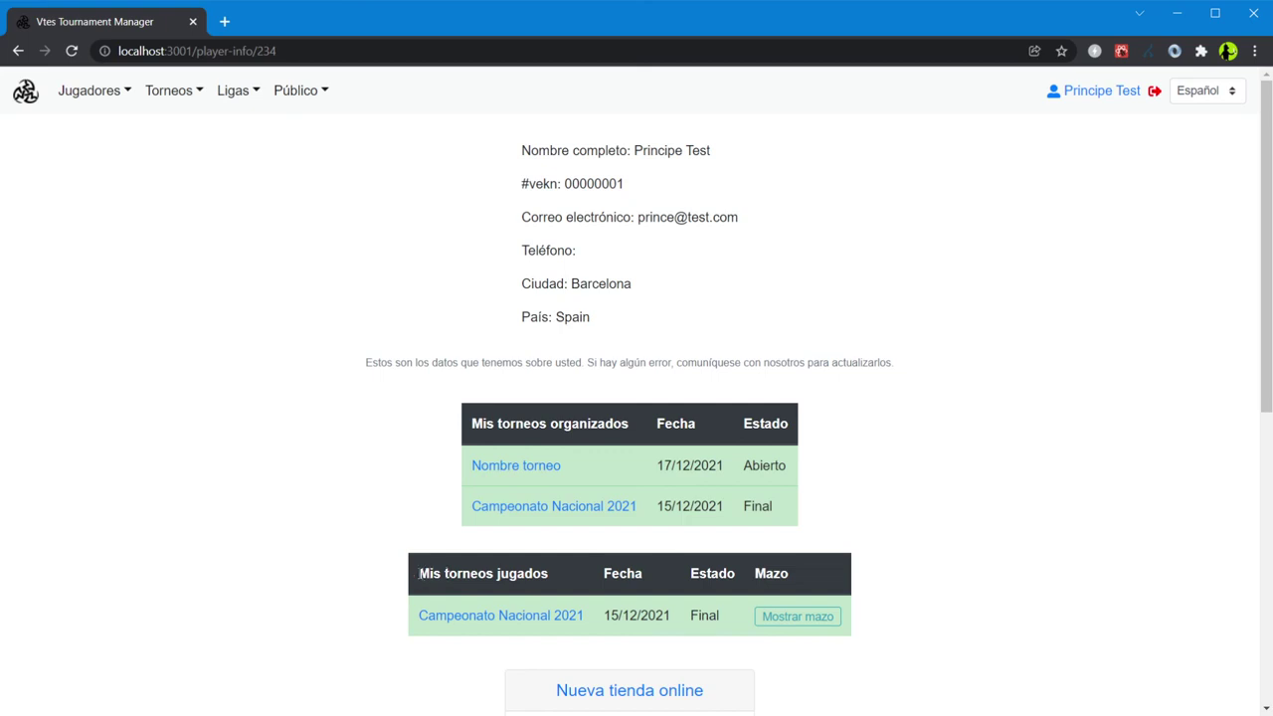
left_click_drag(417, 575, 557, 577)
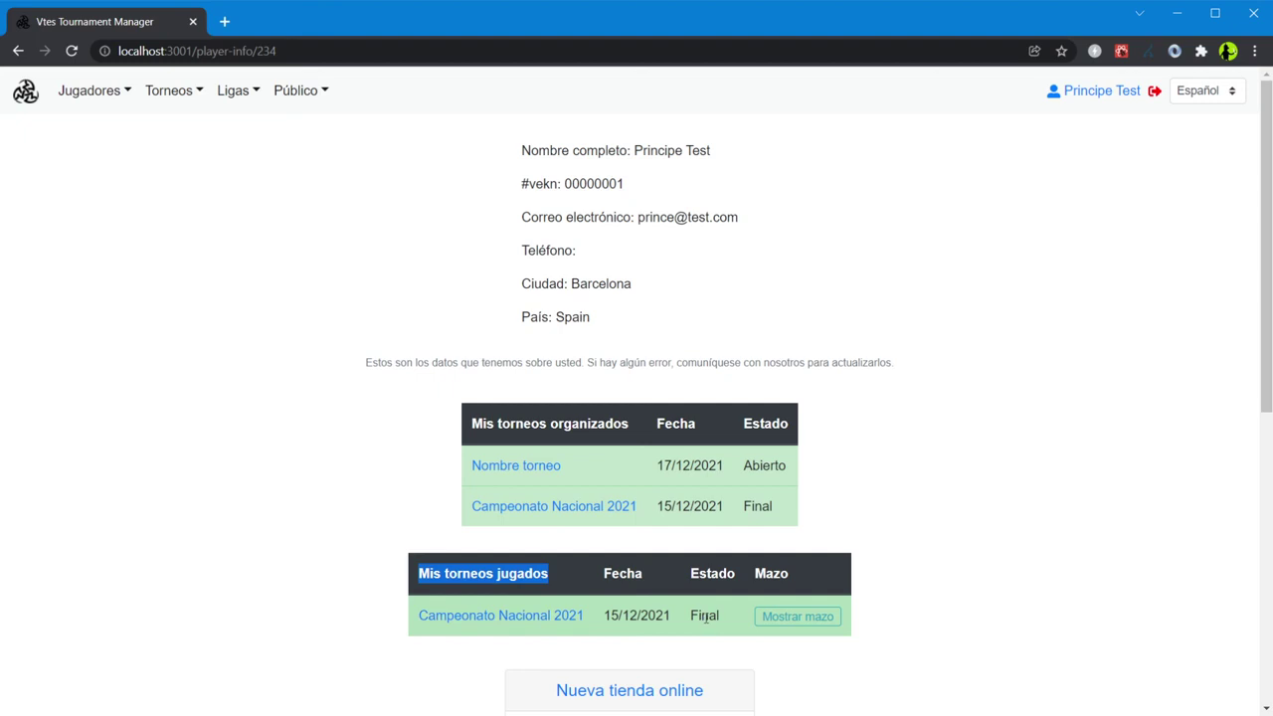
left_click(829, 623)
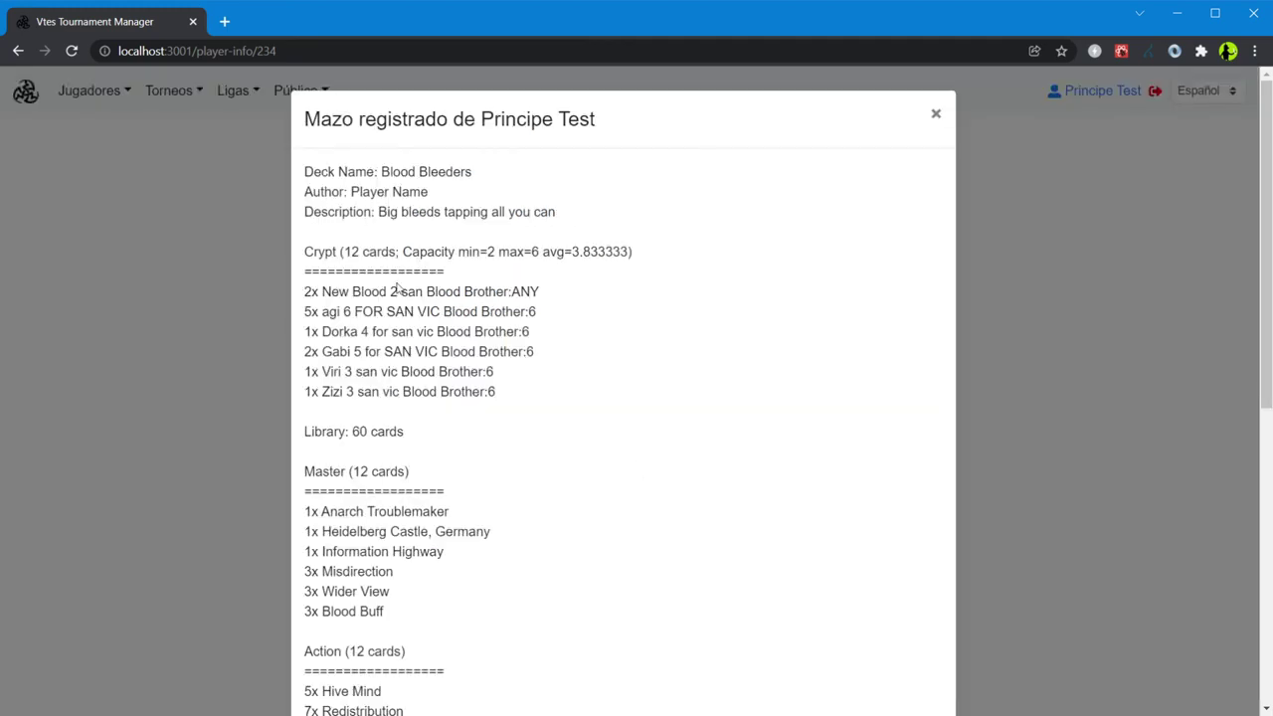
Review the registered deck (Mazo registrado) to its end, then close it with Cerrar
scroll(399, 286, "down", 5)
scroll(398, 286, "down", 1)
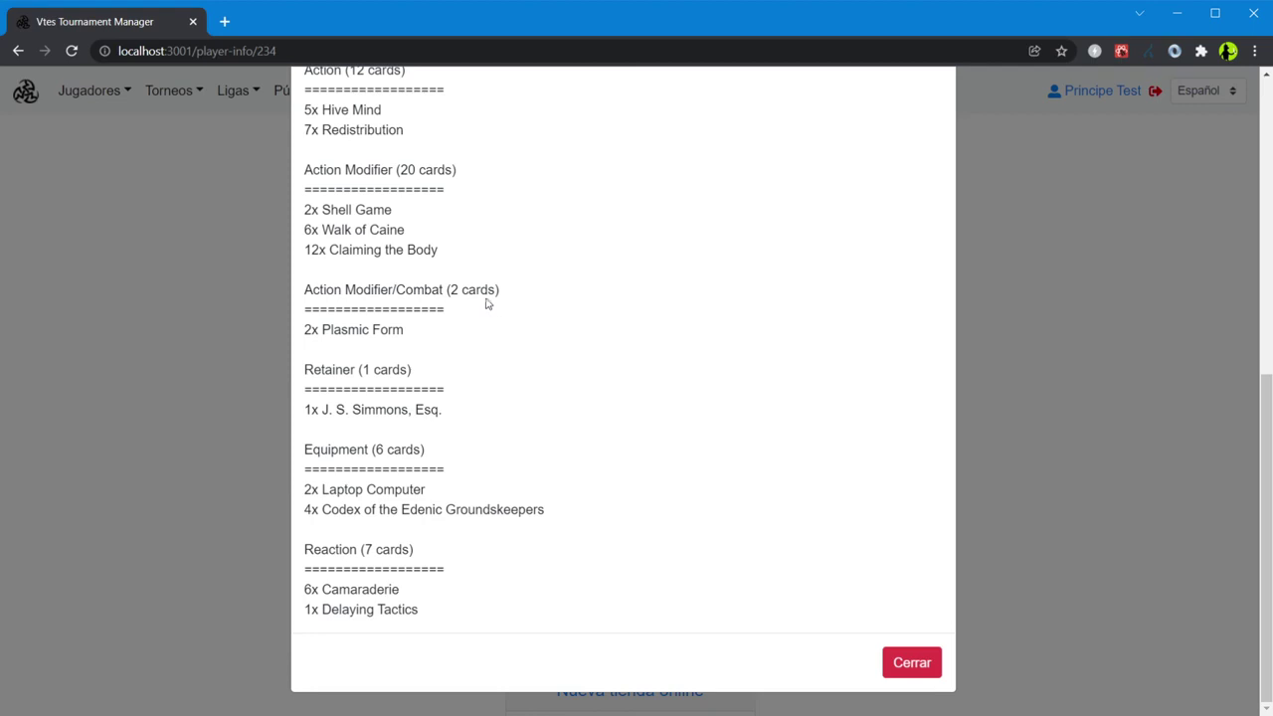
left_click(901, 663)
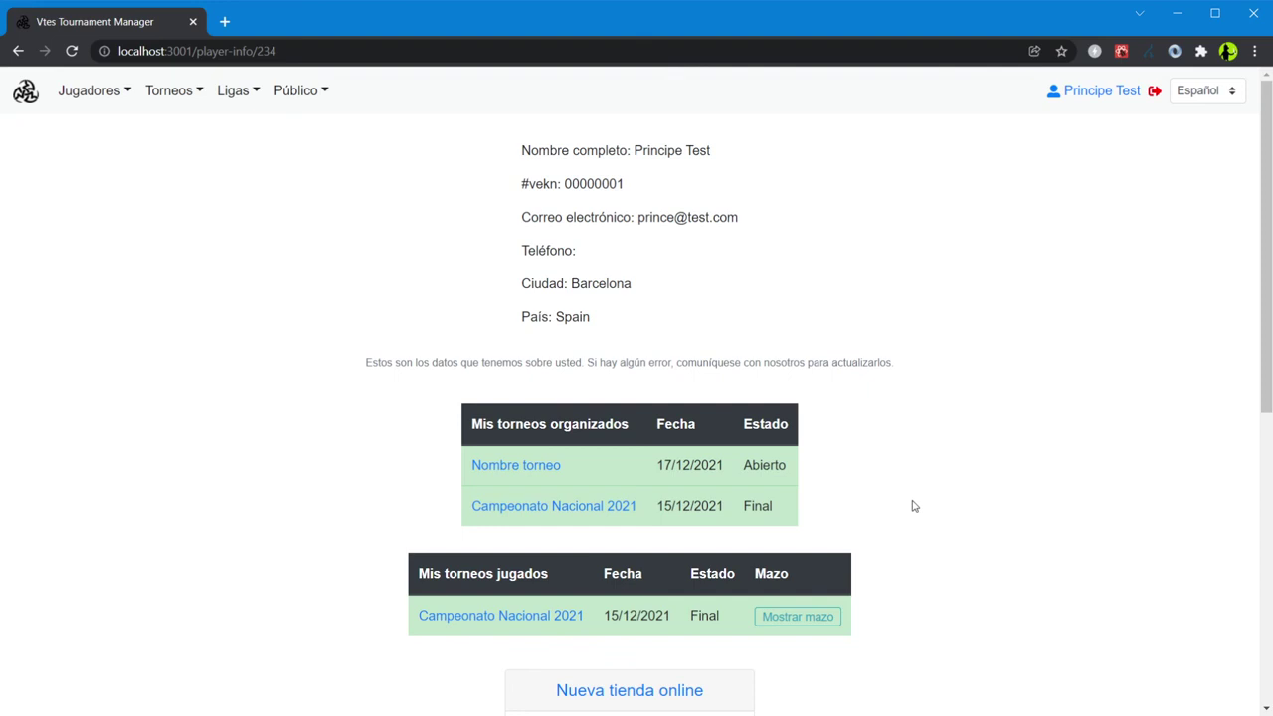
left_click(820, 621)
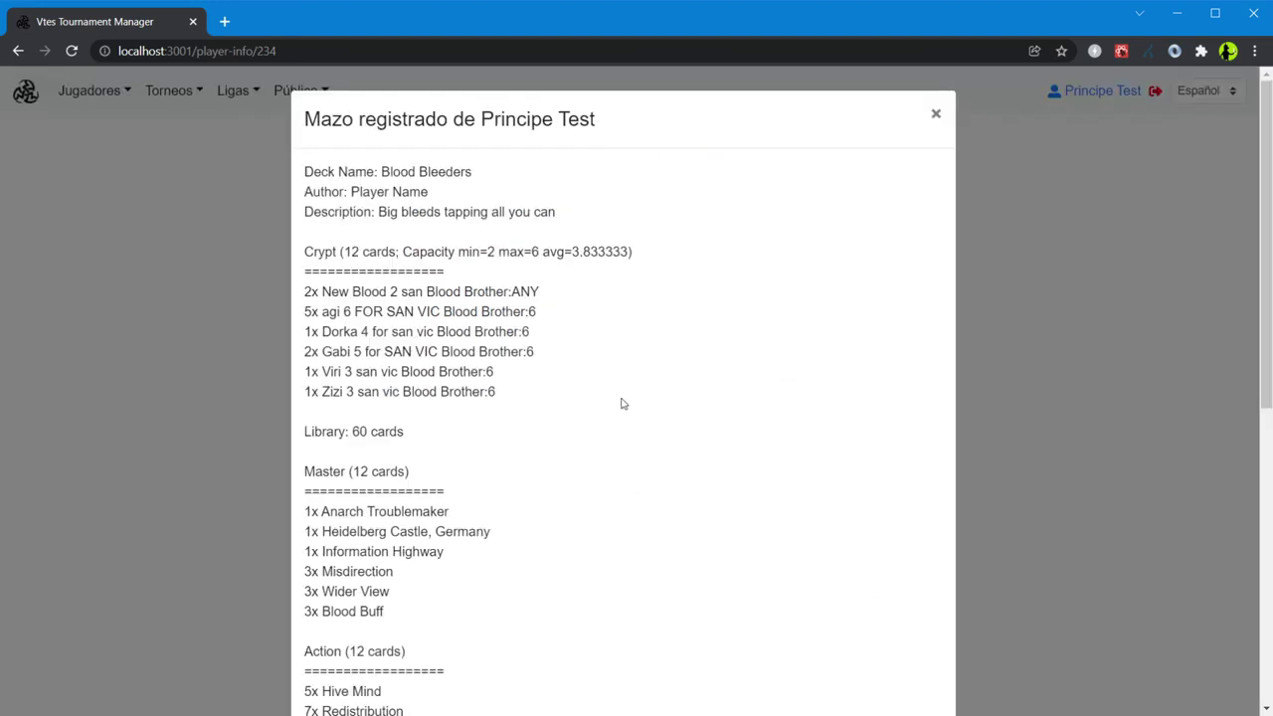
scroll(398, 571, "down", 3)
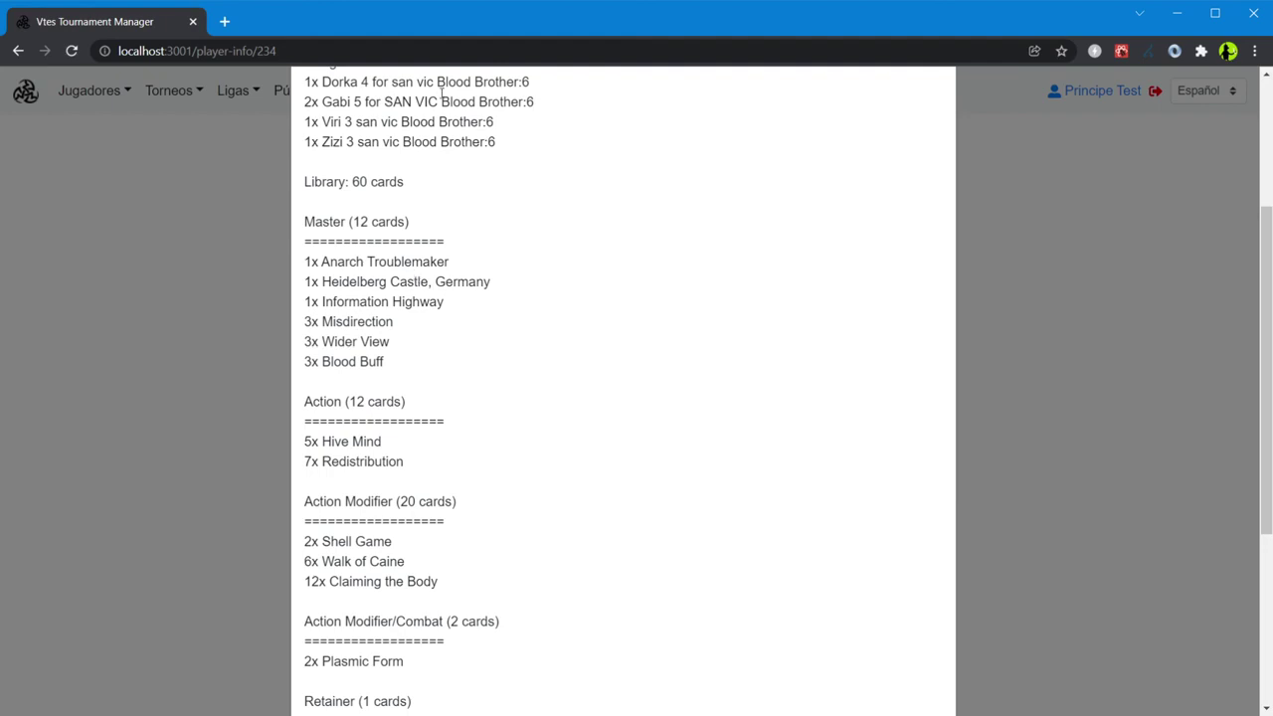
left_click(1031, 362)
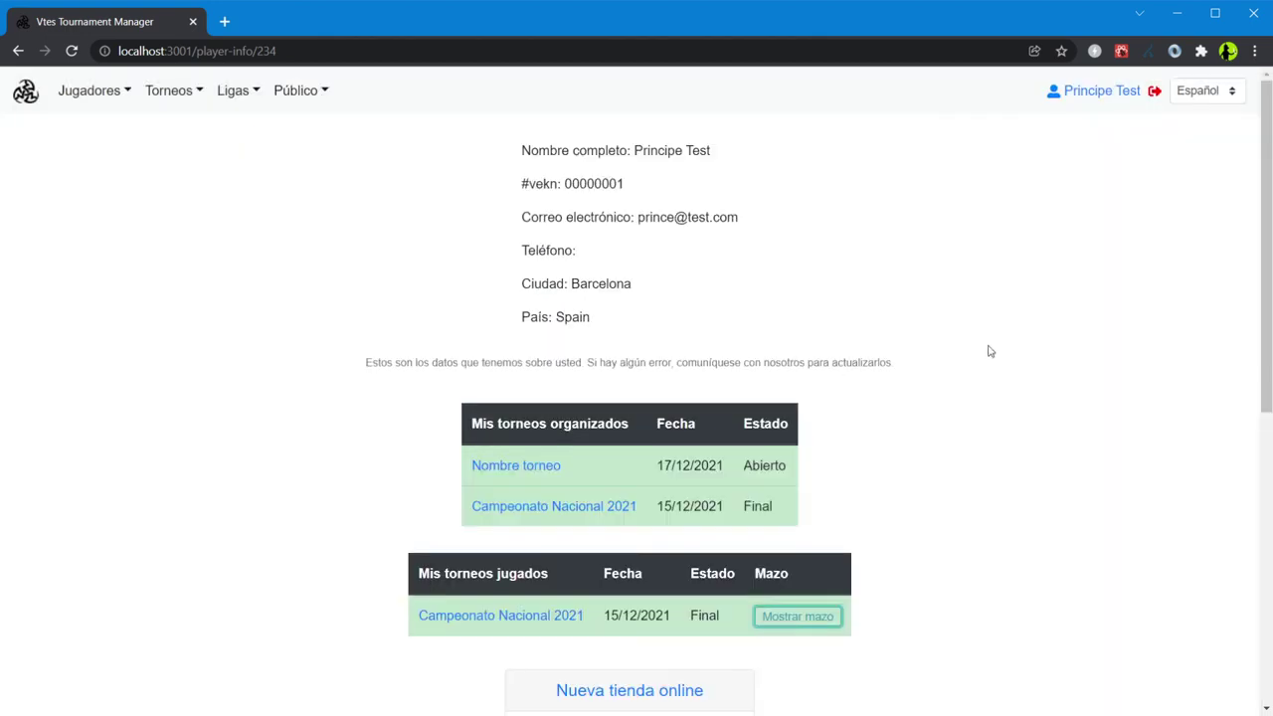